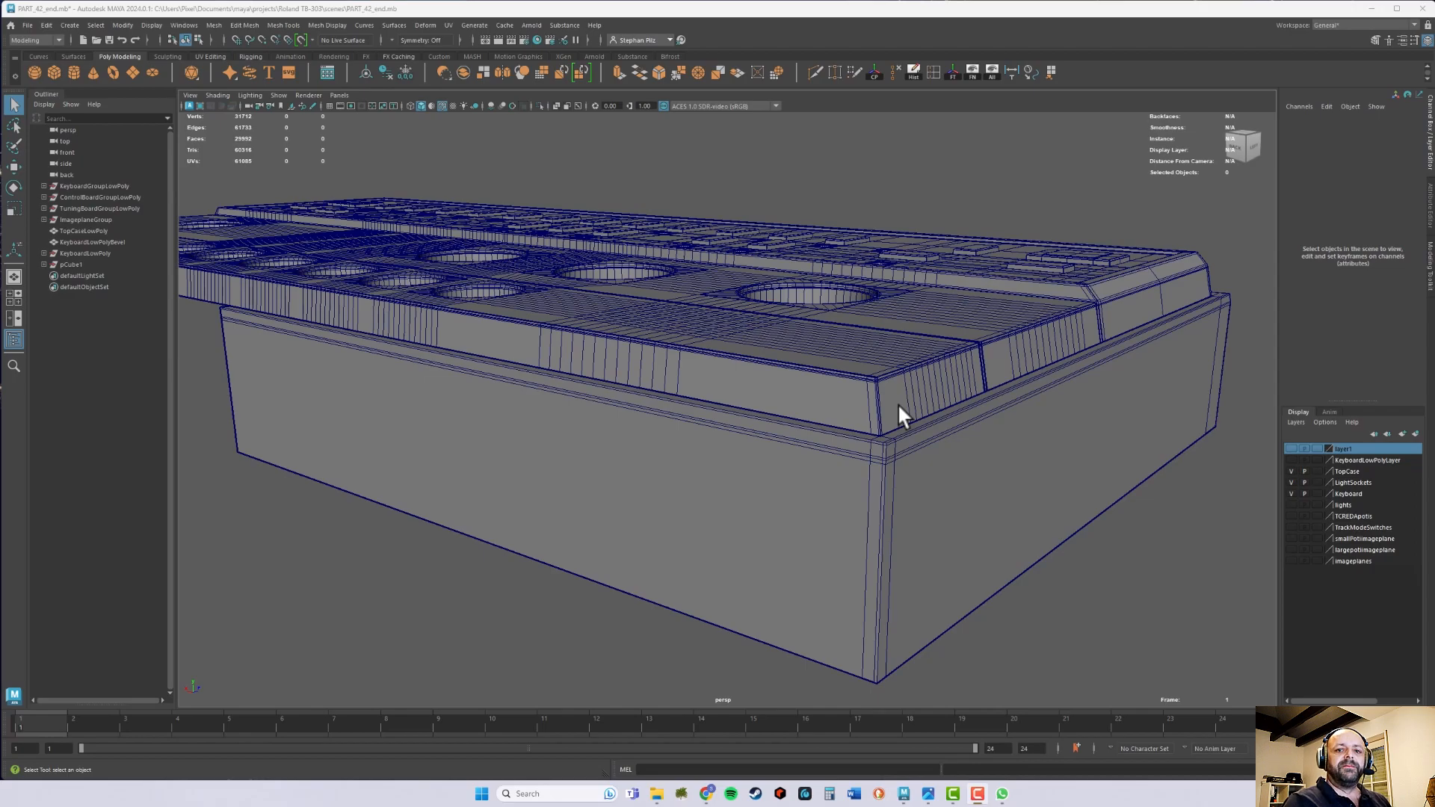
- Examine the connector layout on the device's back in the reference image 303_back_01.png
click(954, 516)
alt+drag(1031, 506, 784, 506)
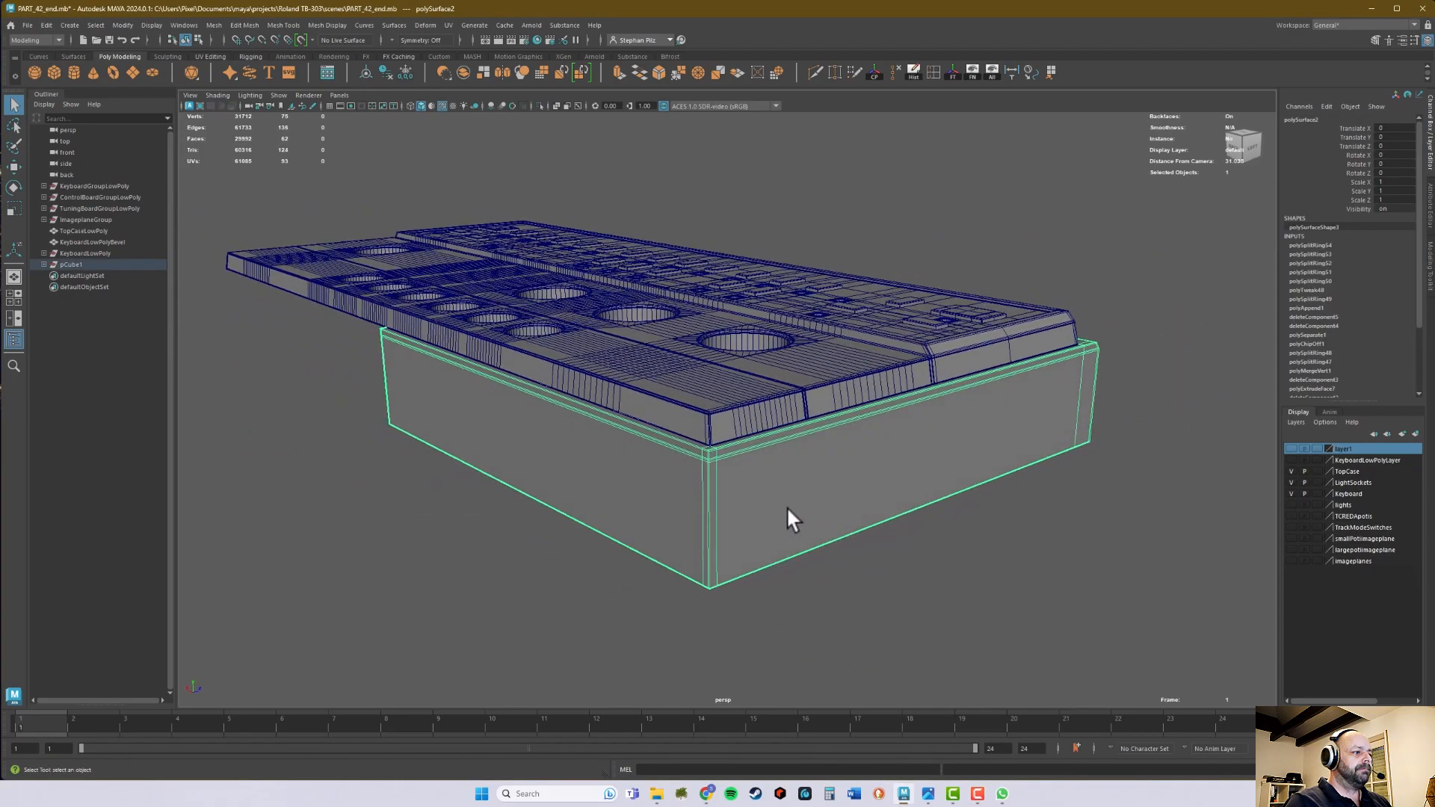
alt+middle_drag(784, 506, 862, 475)
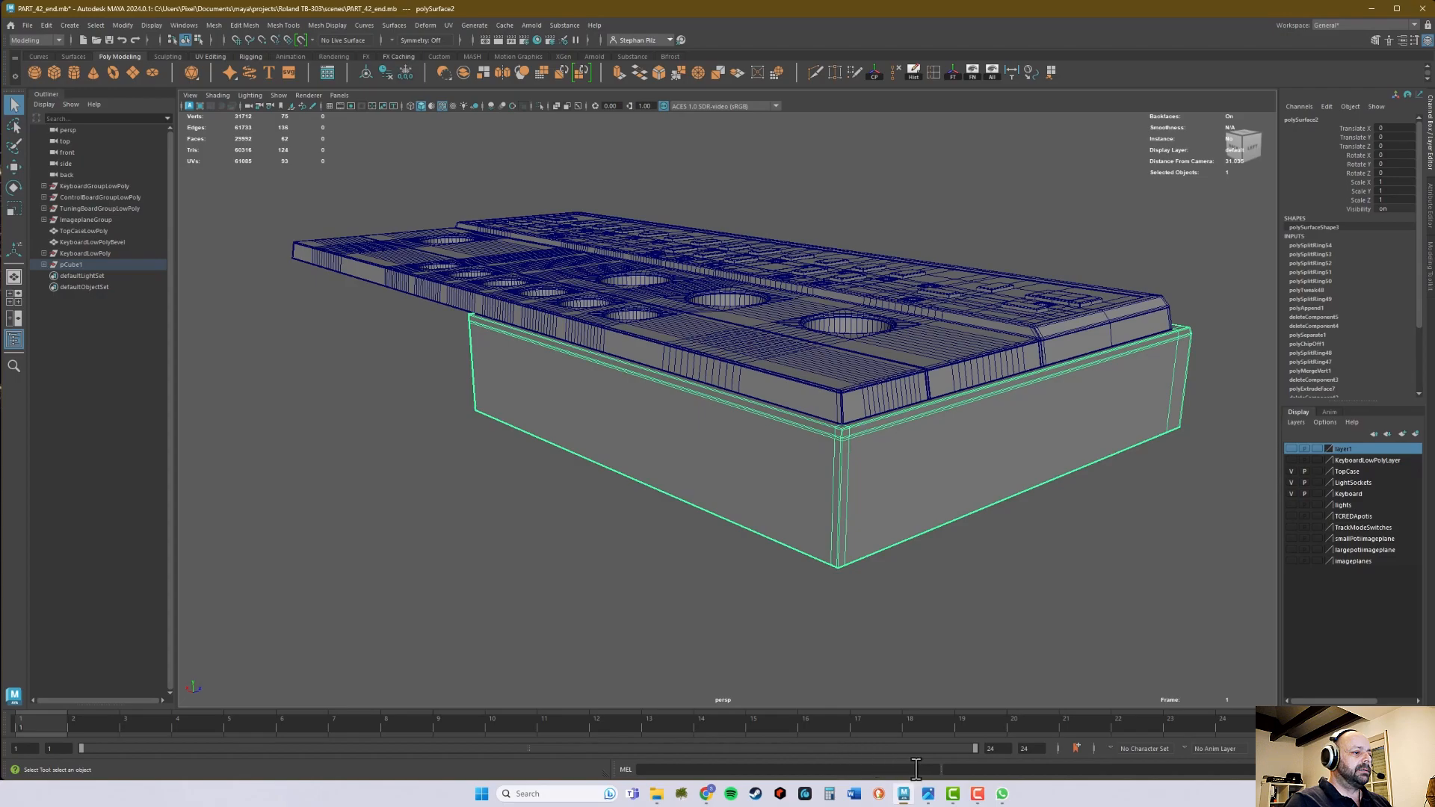
mouse_move(928, 794)
click(930, 741)
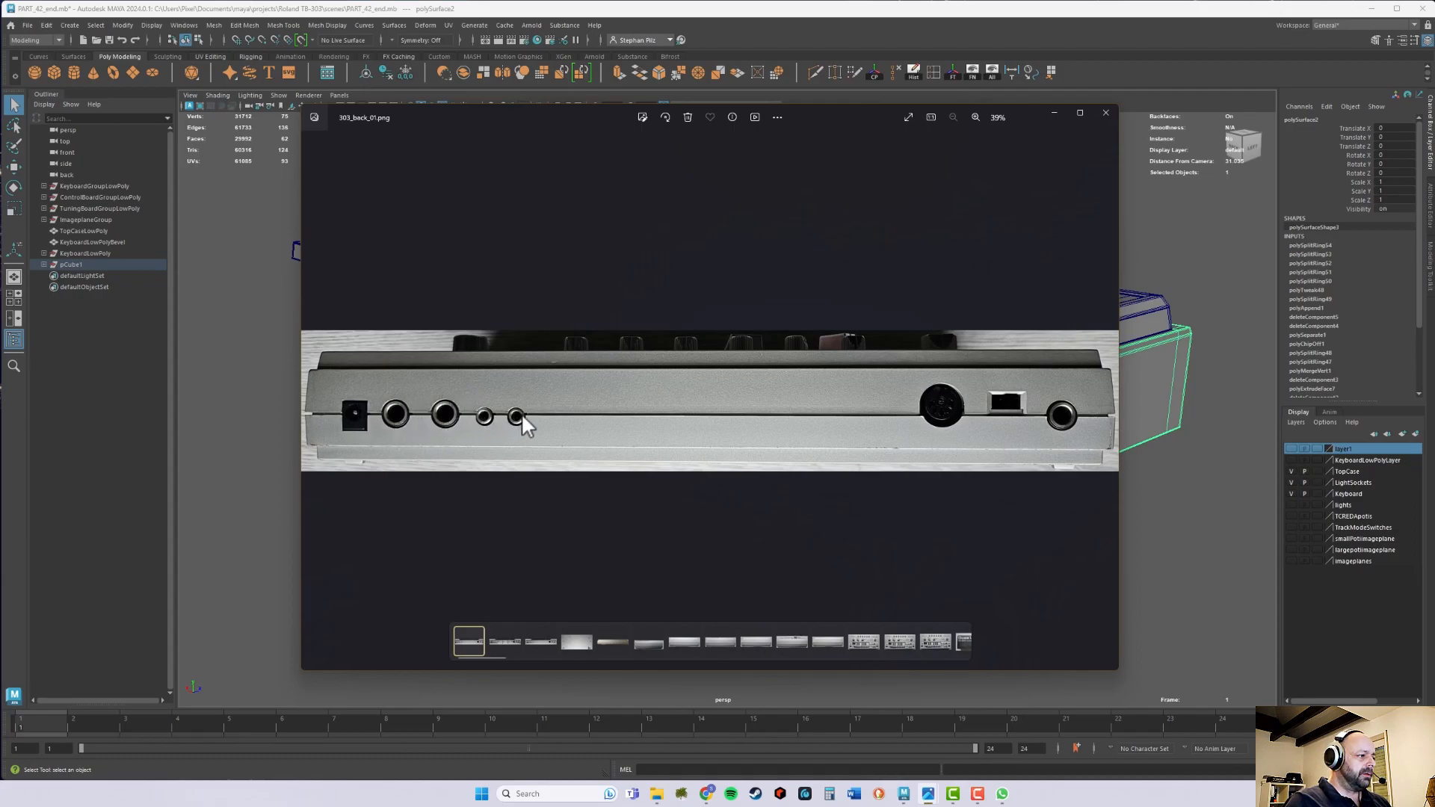
click(1054, 114)
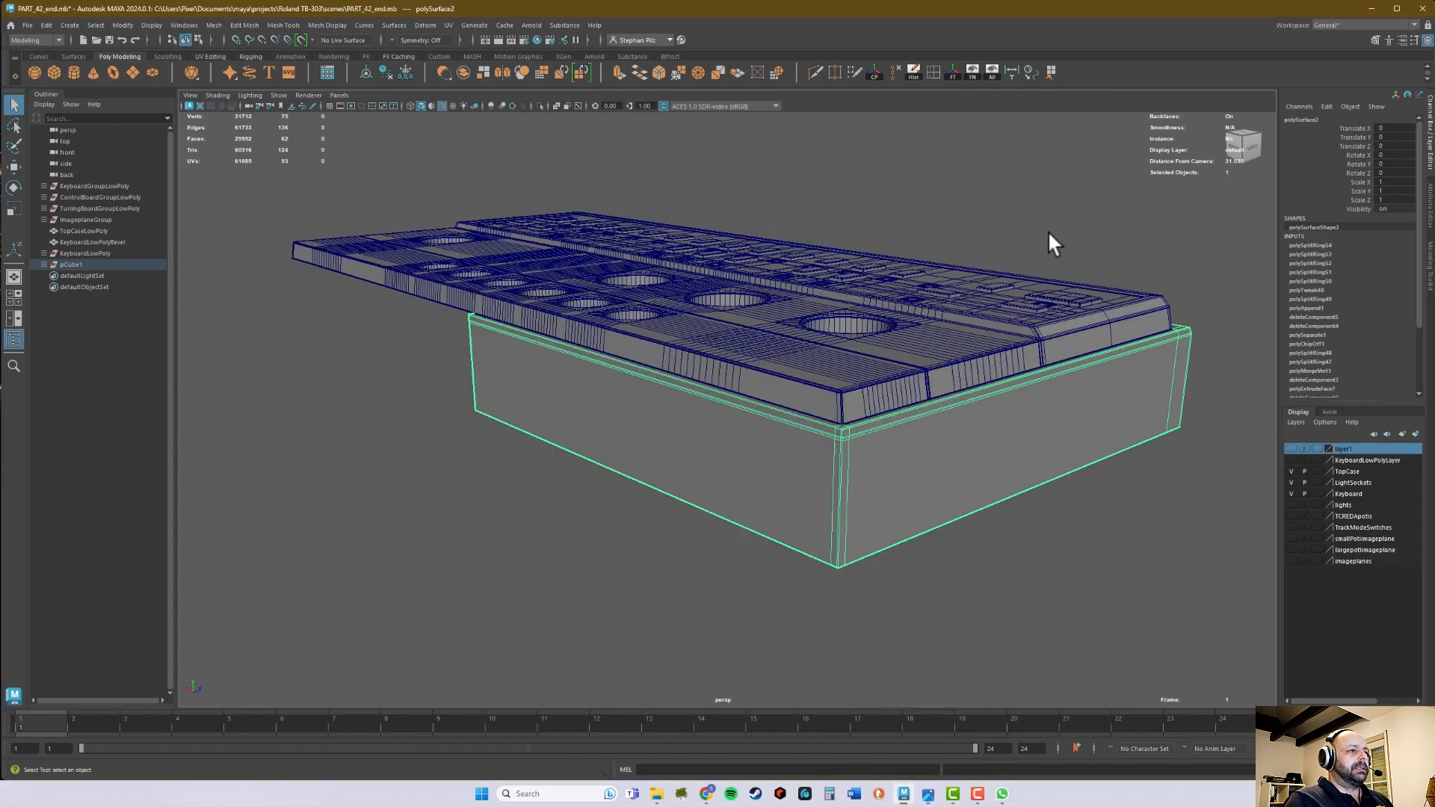
- Hide the TopCase, LightSockets and Keyboard display layers to isolate the finished half of the bottom case
alt+drag(871, 487, 785, 490)
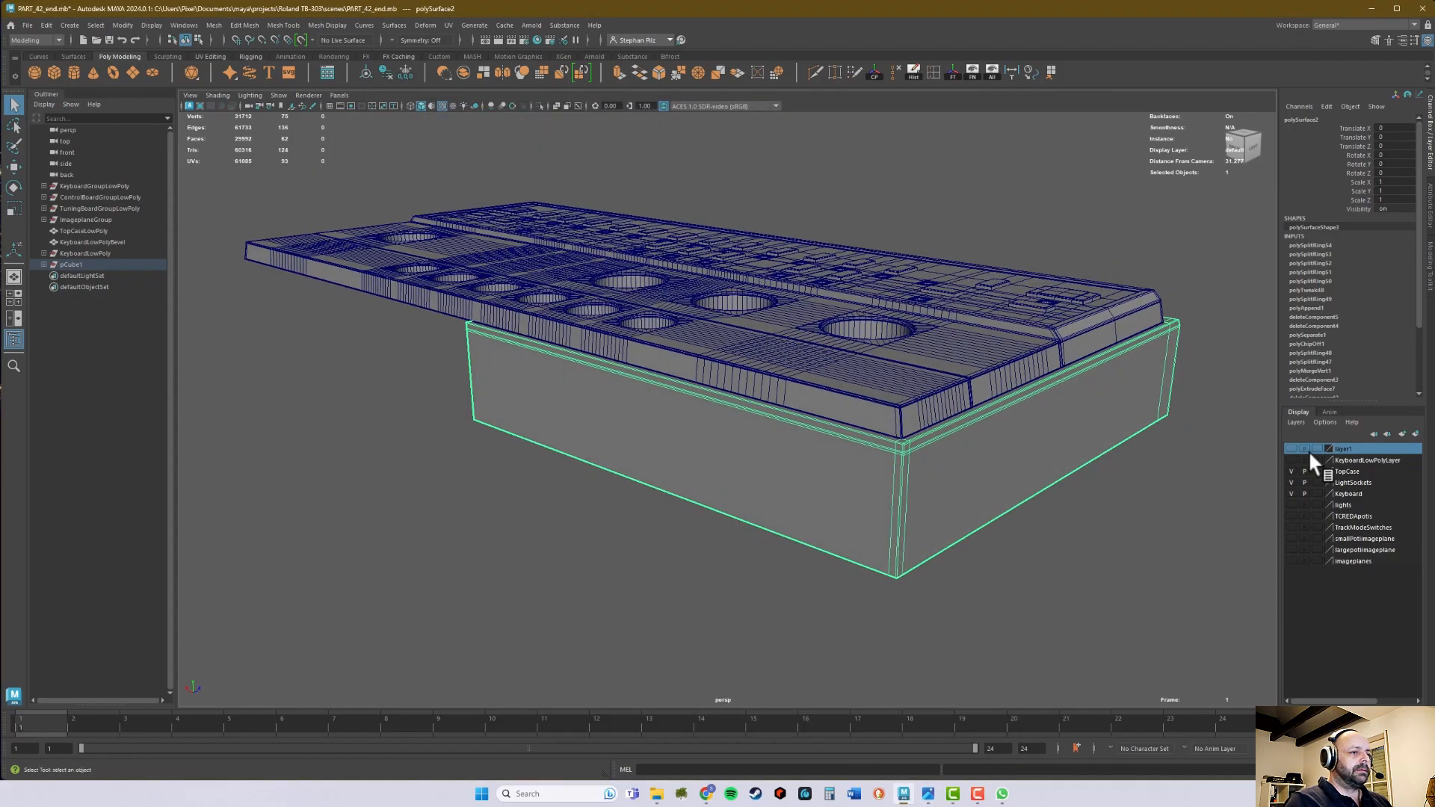
click(1292, 471)
click(1292, 482)
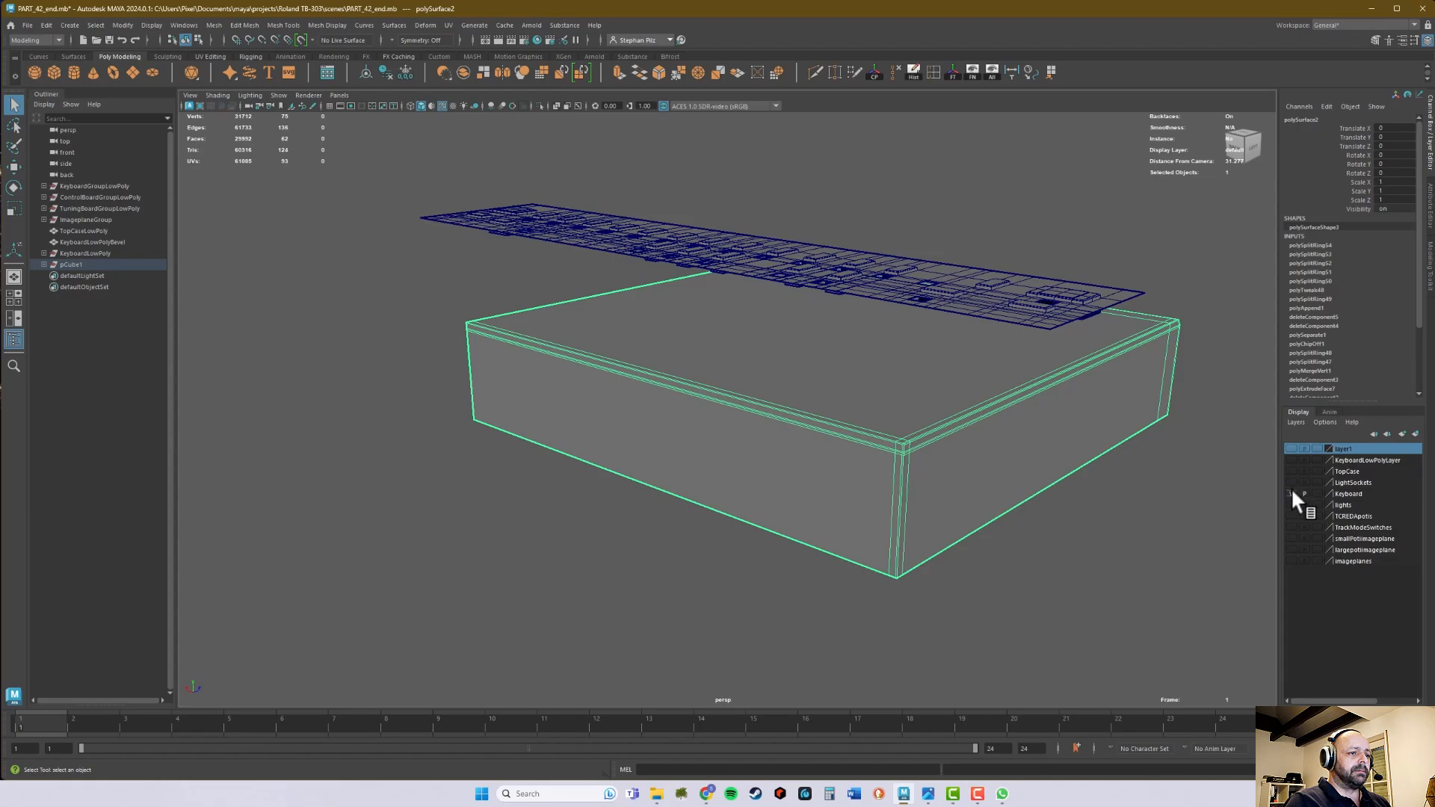
click(1292, 494)
alt+drag(1045, 452, 985, 446)
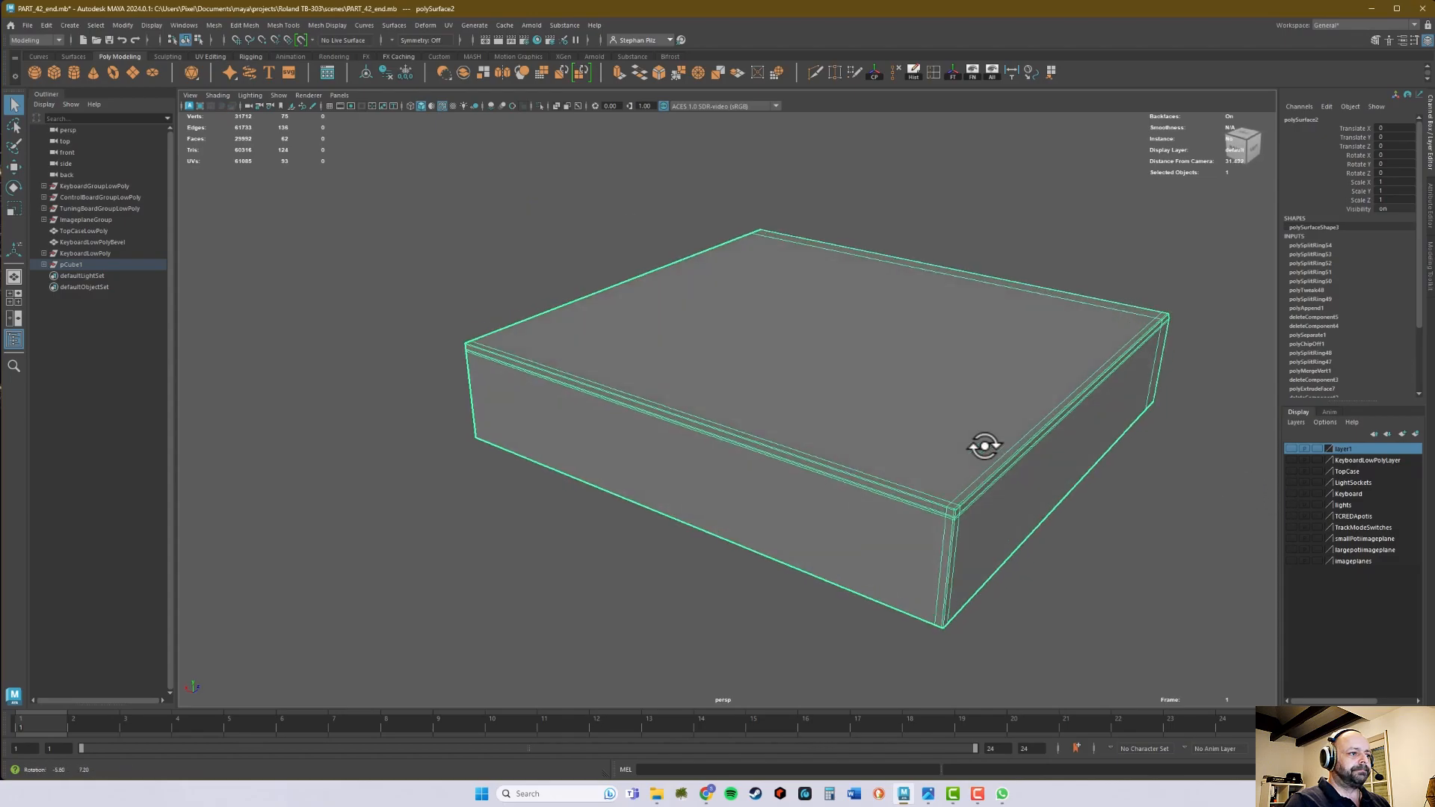
alt+right_drag(984, 446, 822, 448)
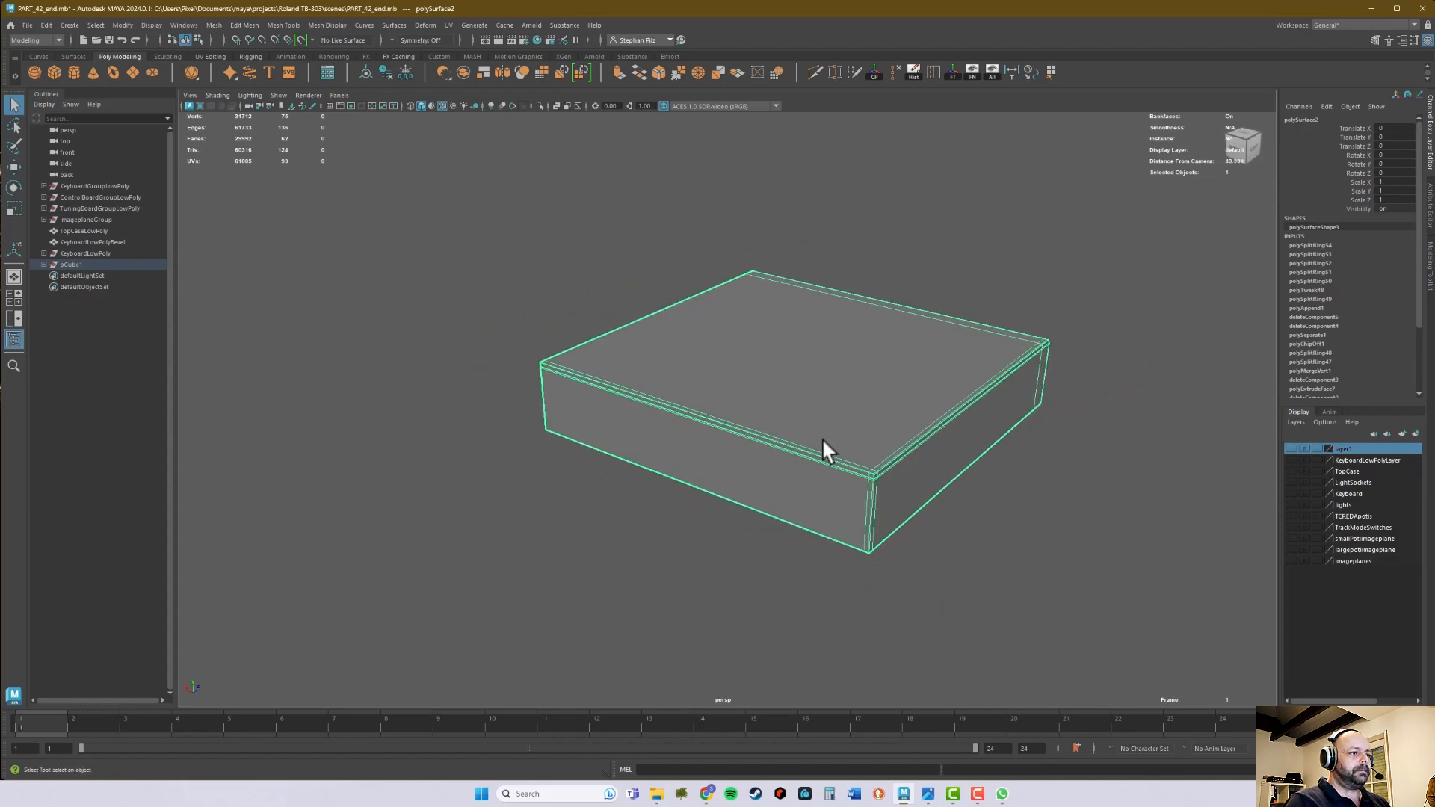
- Show layer1, delete the old open half of the case on it, and remove that display layer
click(1288, 447)
click(481, 379)
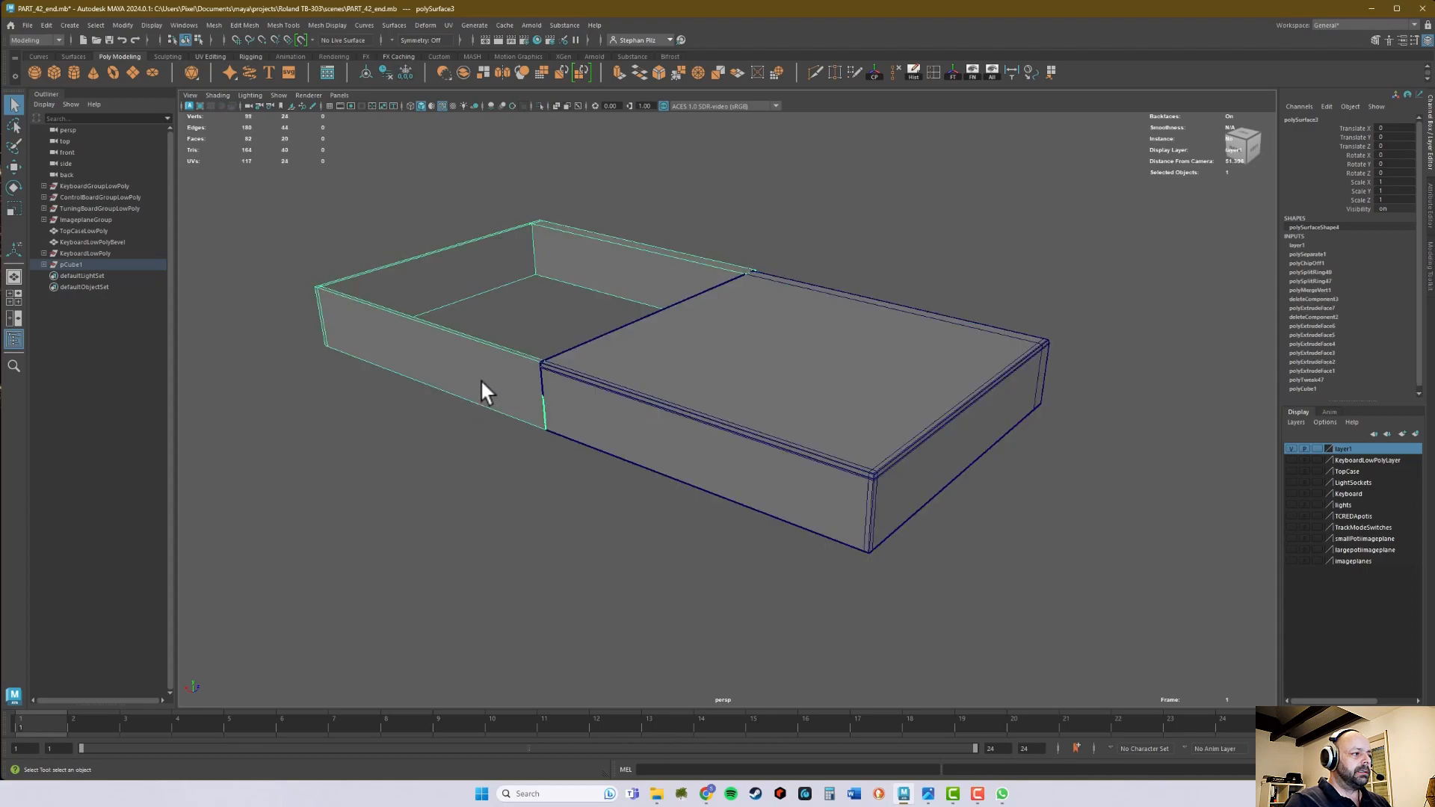
key(Delete)
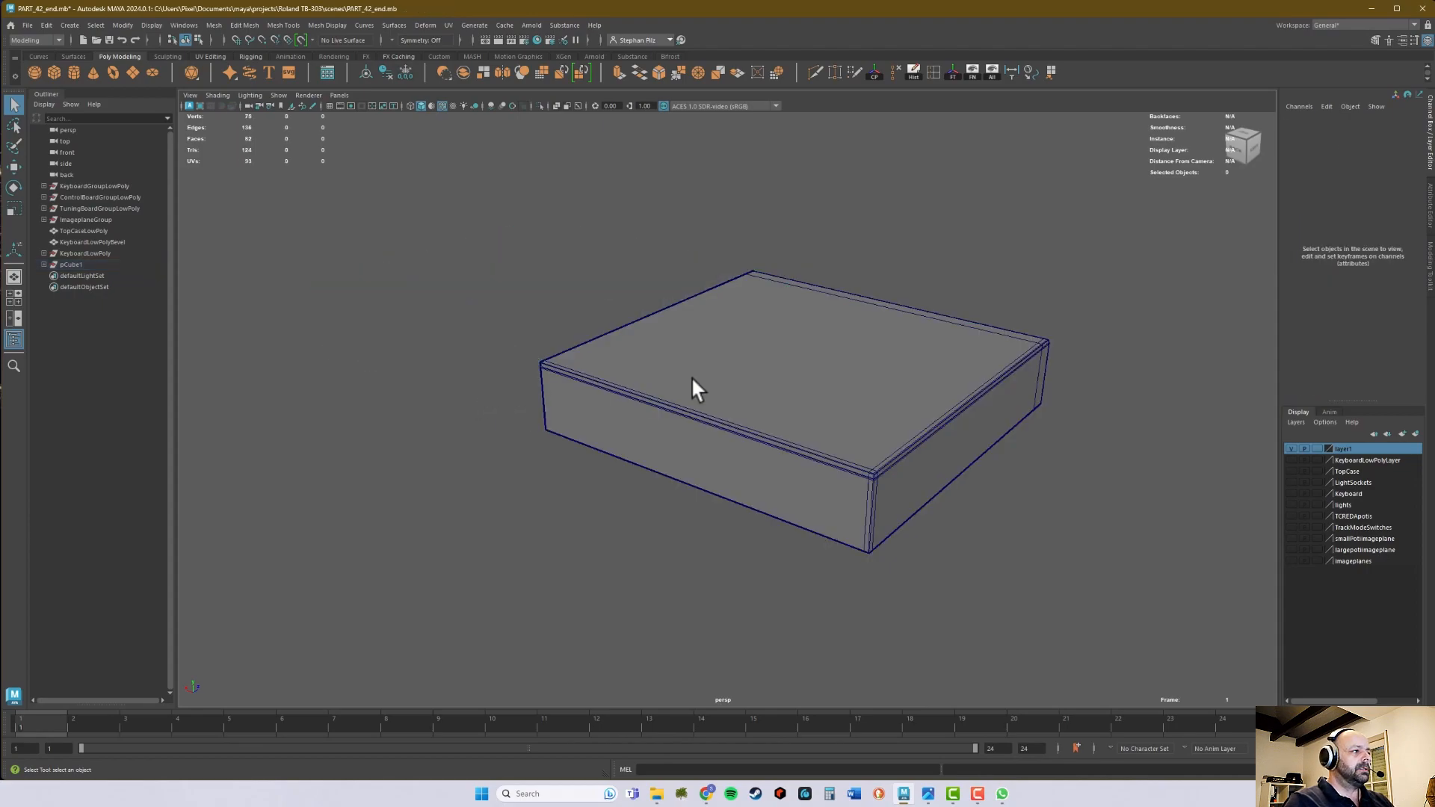
right_click(1357, 450)
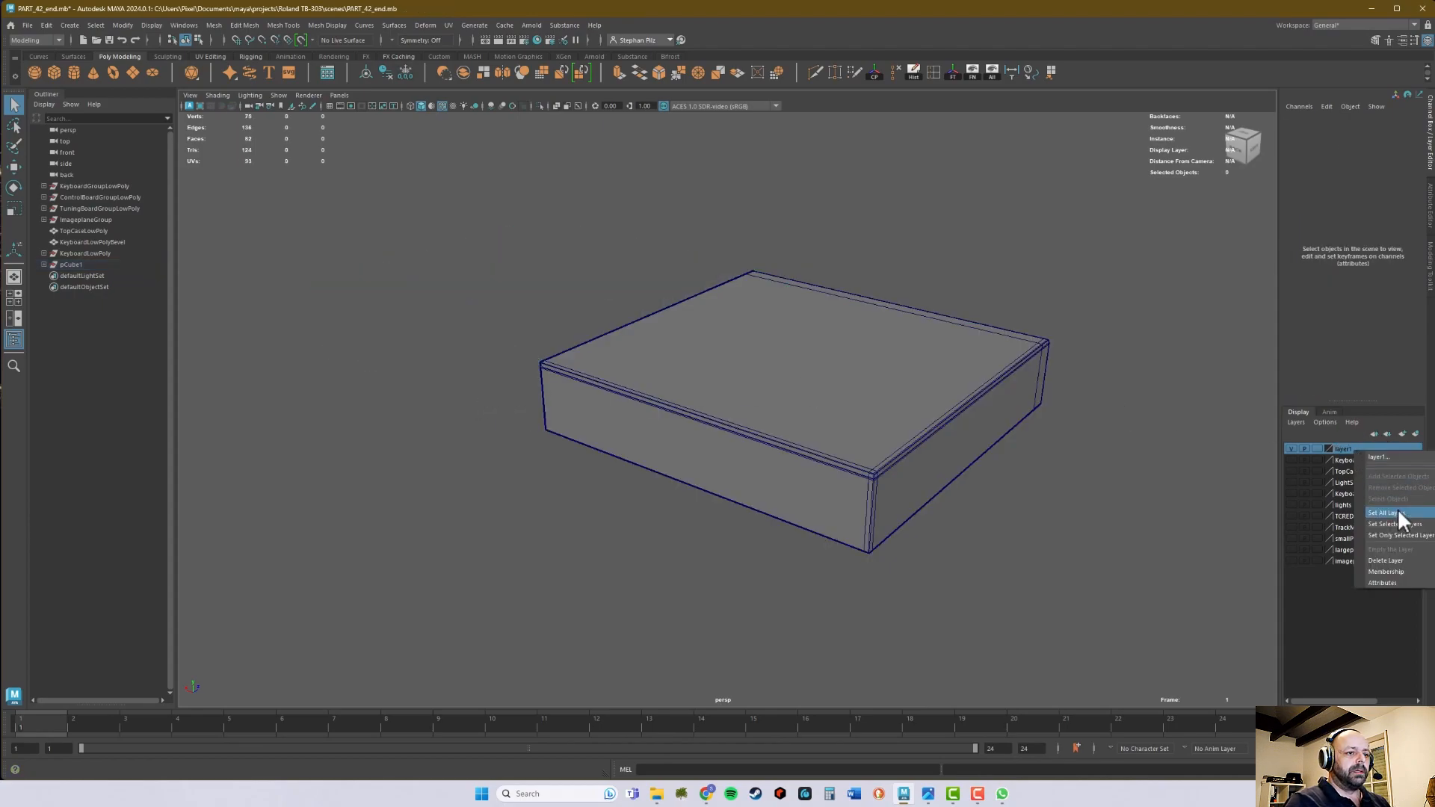
click(1390, 560)
- Snap the remaining case half's pivot to the upper back corner vertex on its open centre edge
click(938, 431)
alt+drag(936, 429, 980, 429)
key(w)
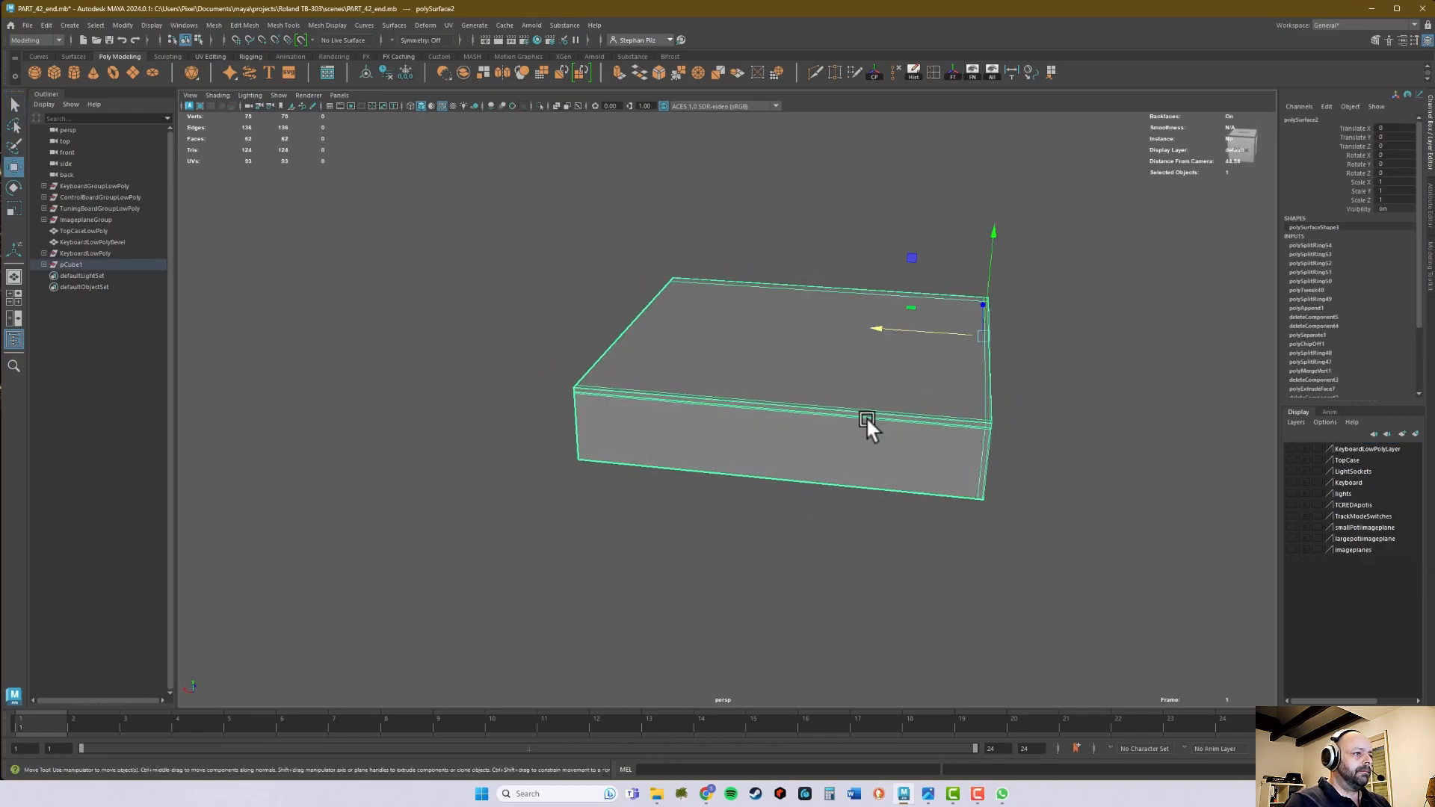
alt+middle_drag(750, 402, 878, 456)
alt+drag(885, 457, 936, 460)
scroll(936, 460, up, 4)
alt+middle_drag(838, 435, 766, 434)
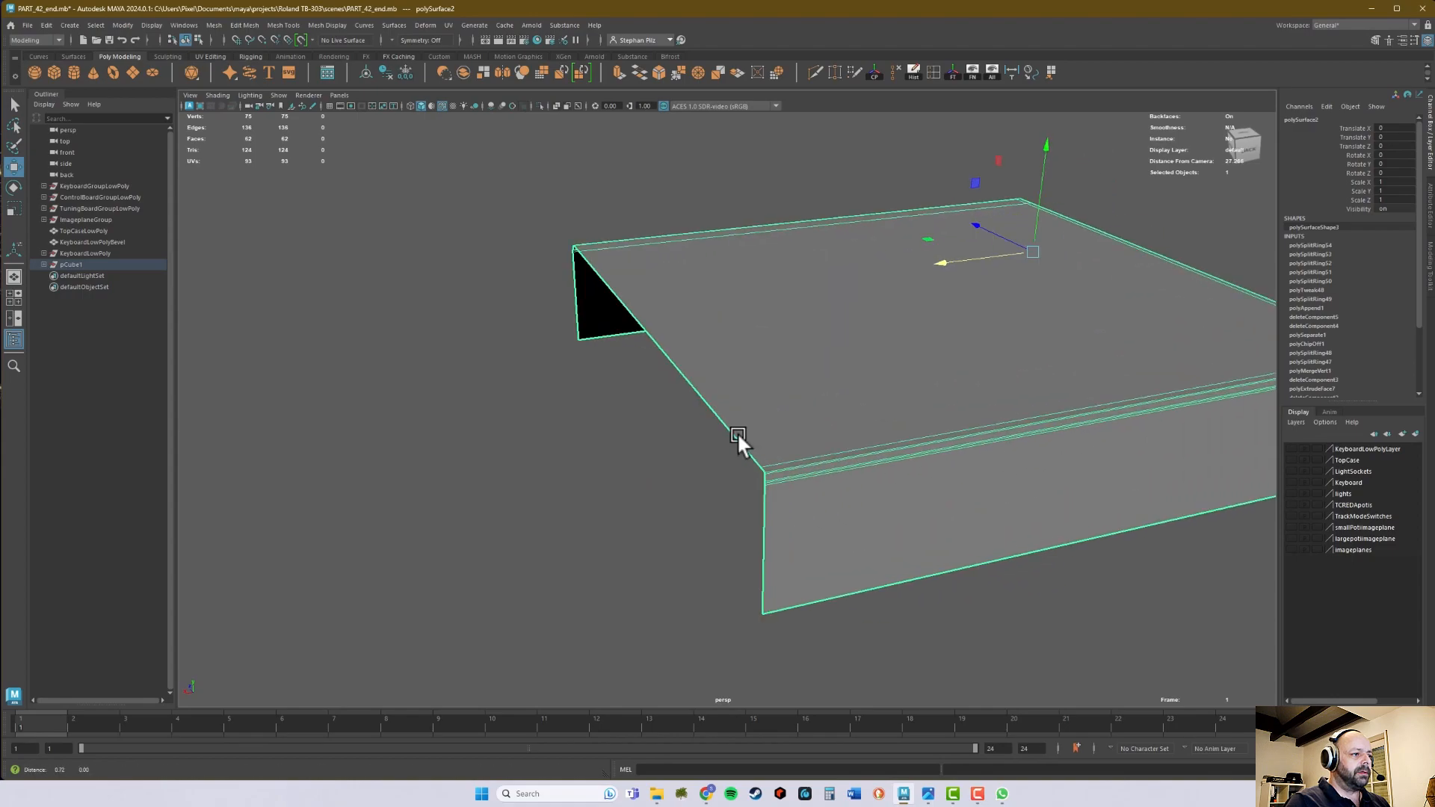
scroll(766, 434, up, 3)
alt+middle_drag(935, 449, 814, 450)
alt+middle_drag(666, 378, 755, 347)
key(d)
key(v)
click(618, 436)
alt+drag(881, 471, 840, 468)
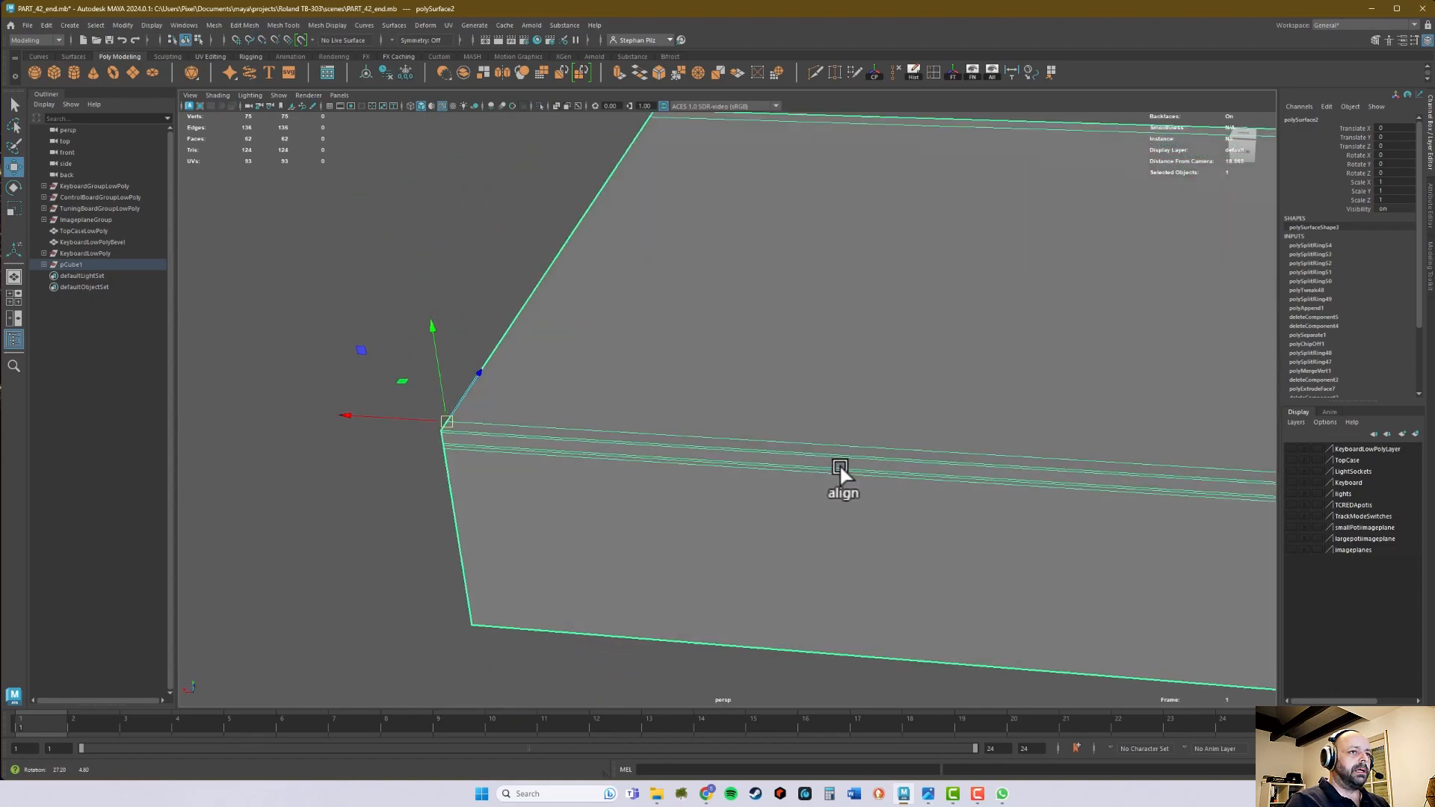
alt+right_drag(840, 468, 713, 457)
alt+drag(713, 457, 723, 460)
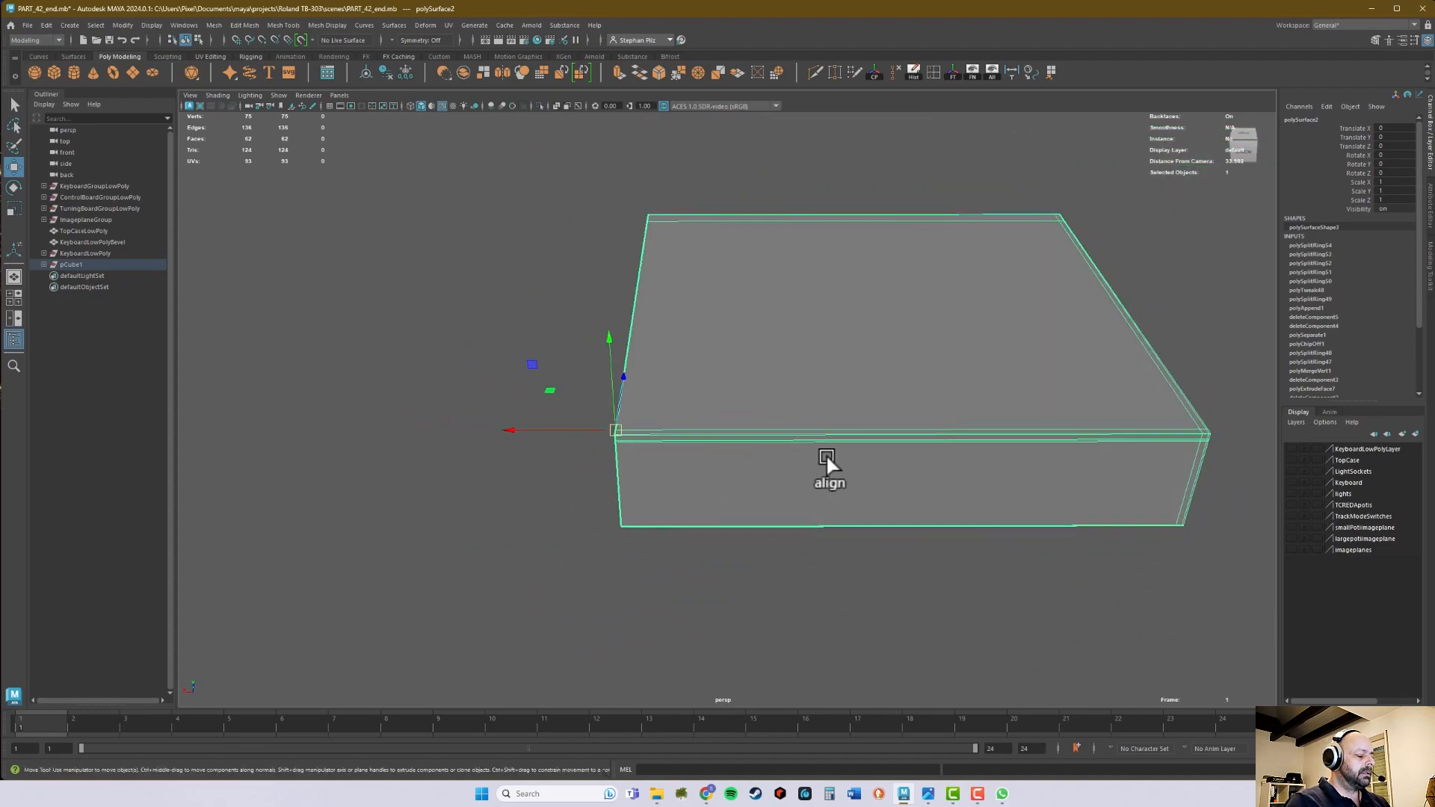
- Duplicate the case half and mirror the copy across its open edge with a Scale X of -1
click(33, 22)
mouse_move(47, 23)
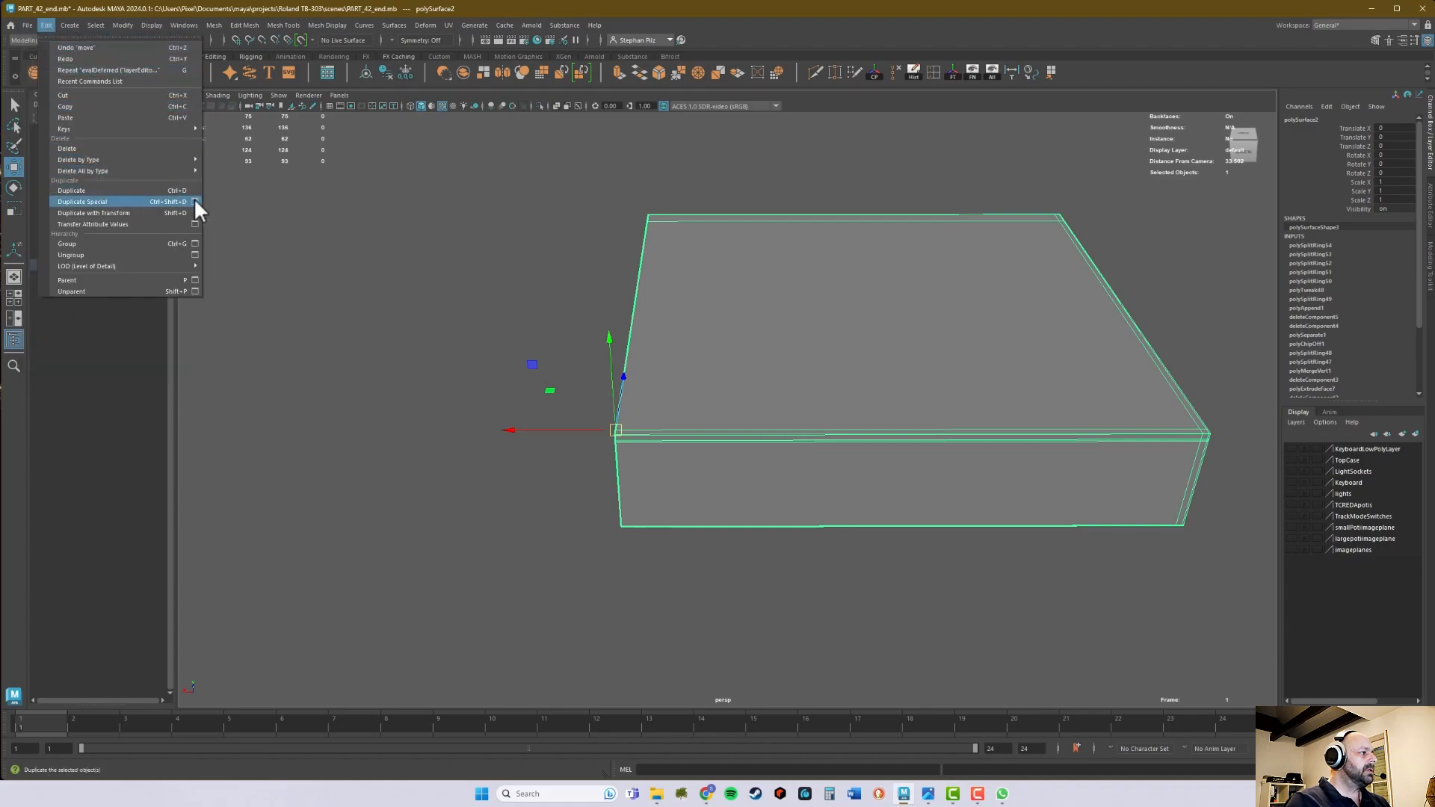
click(155, 190)
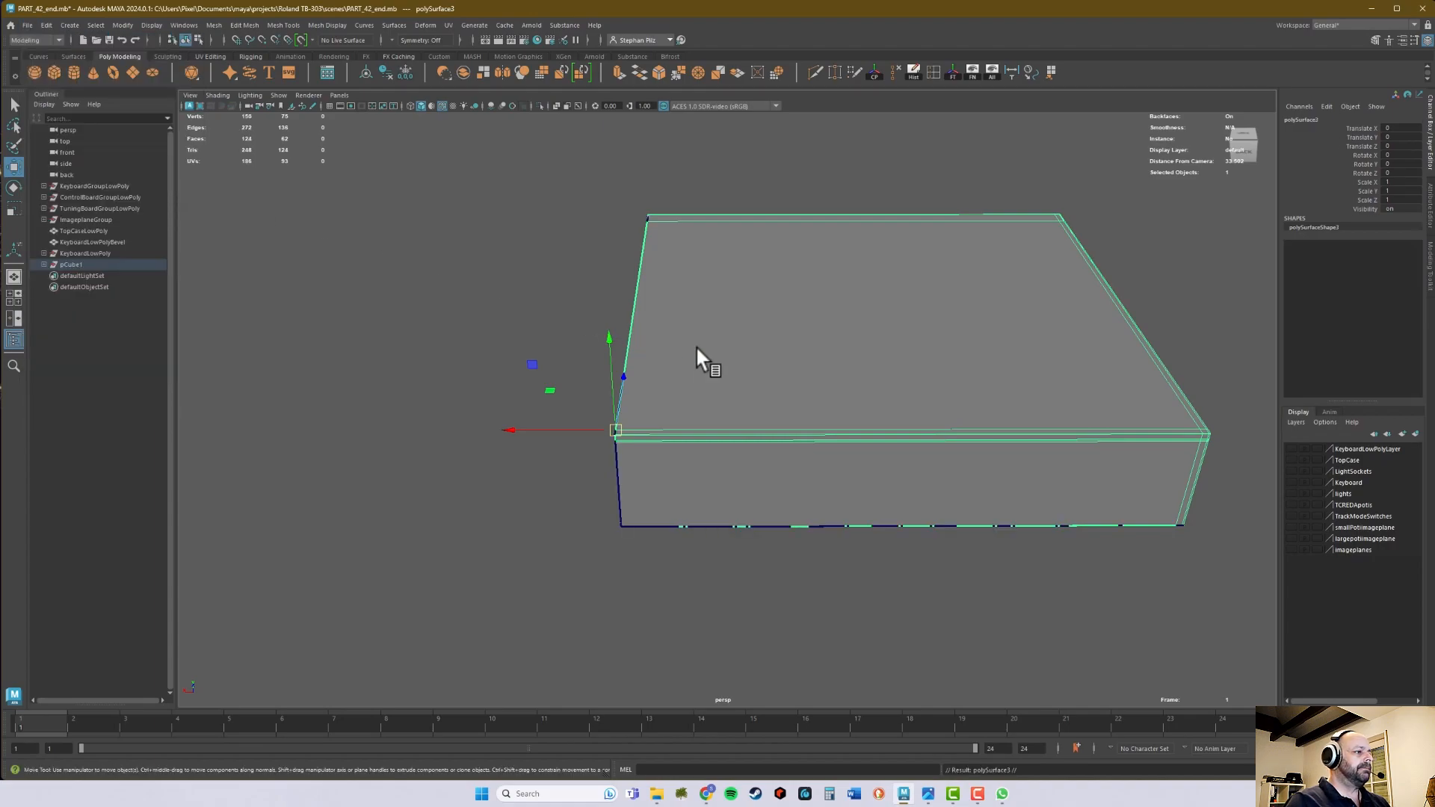
alt+middle_drag(769, 348, 728, 345)
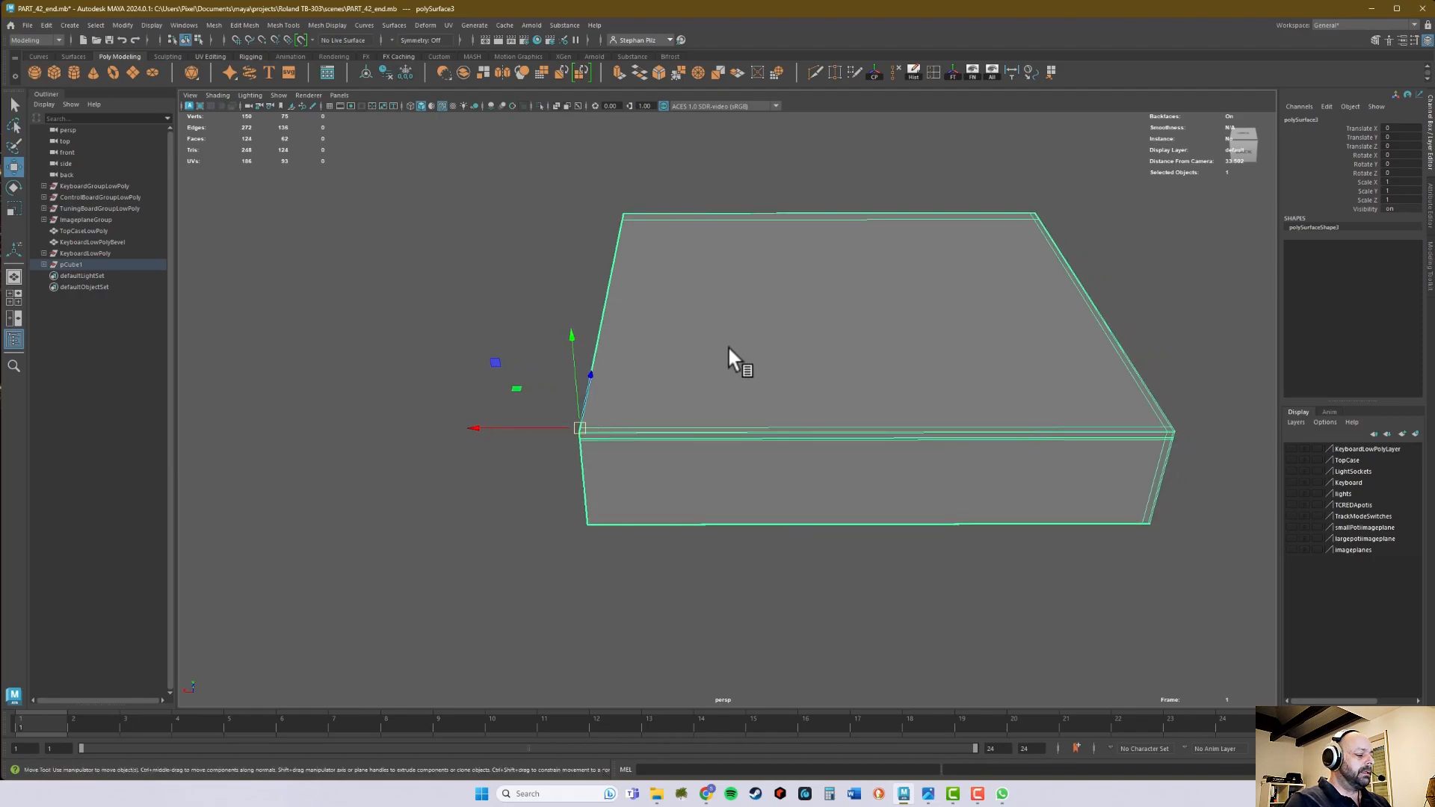
key(r)
drag(472, 425, 621, 426)
click(1415, 181)
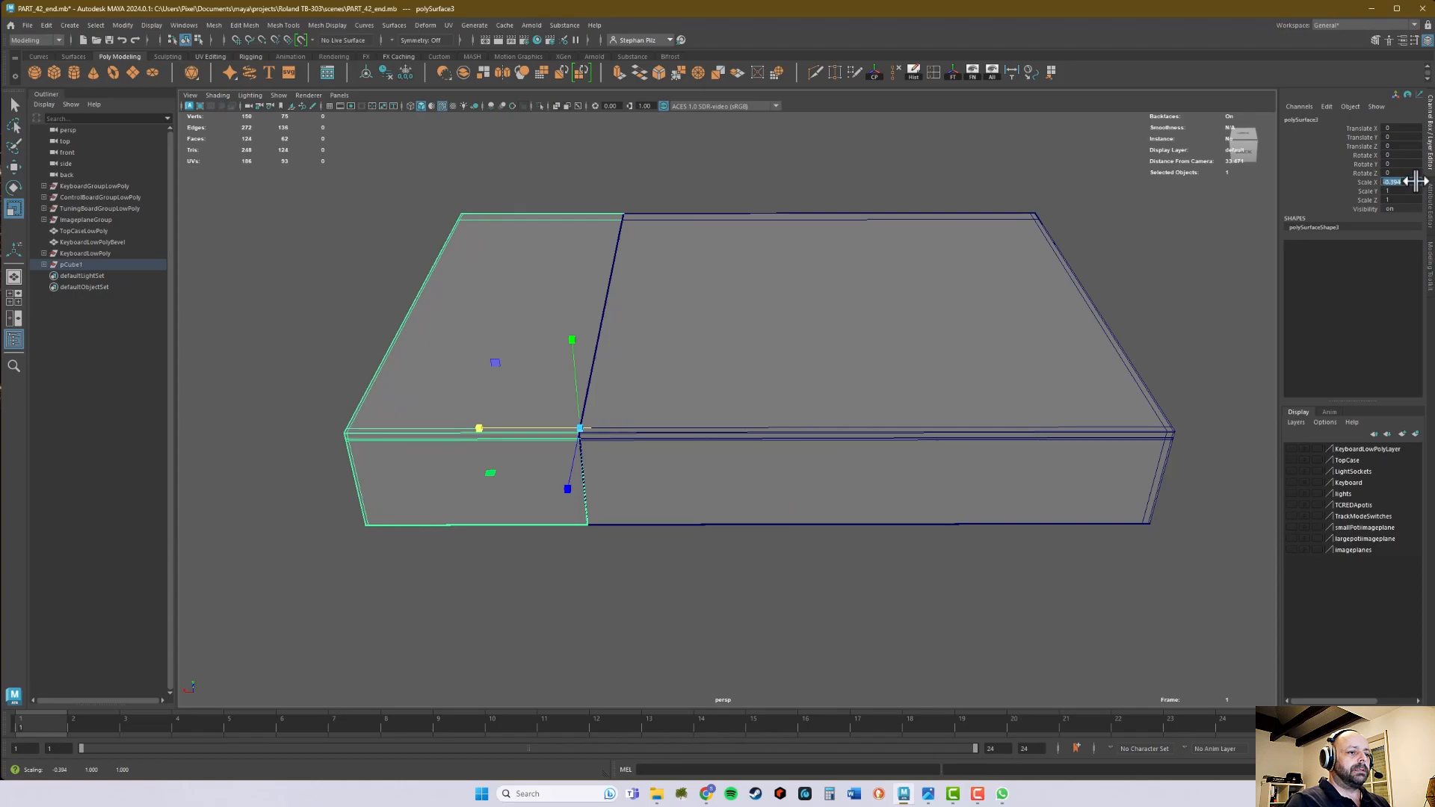
text(-1)
key(Return)
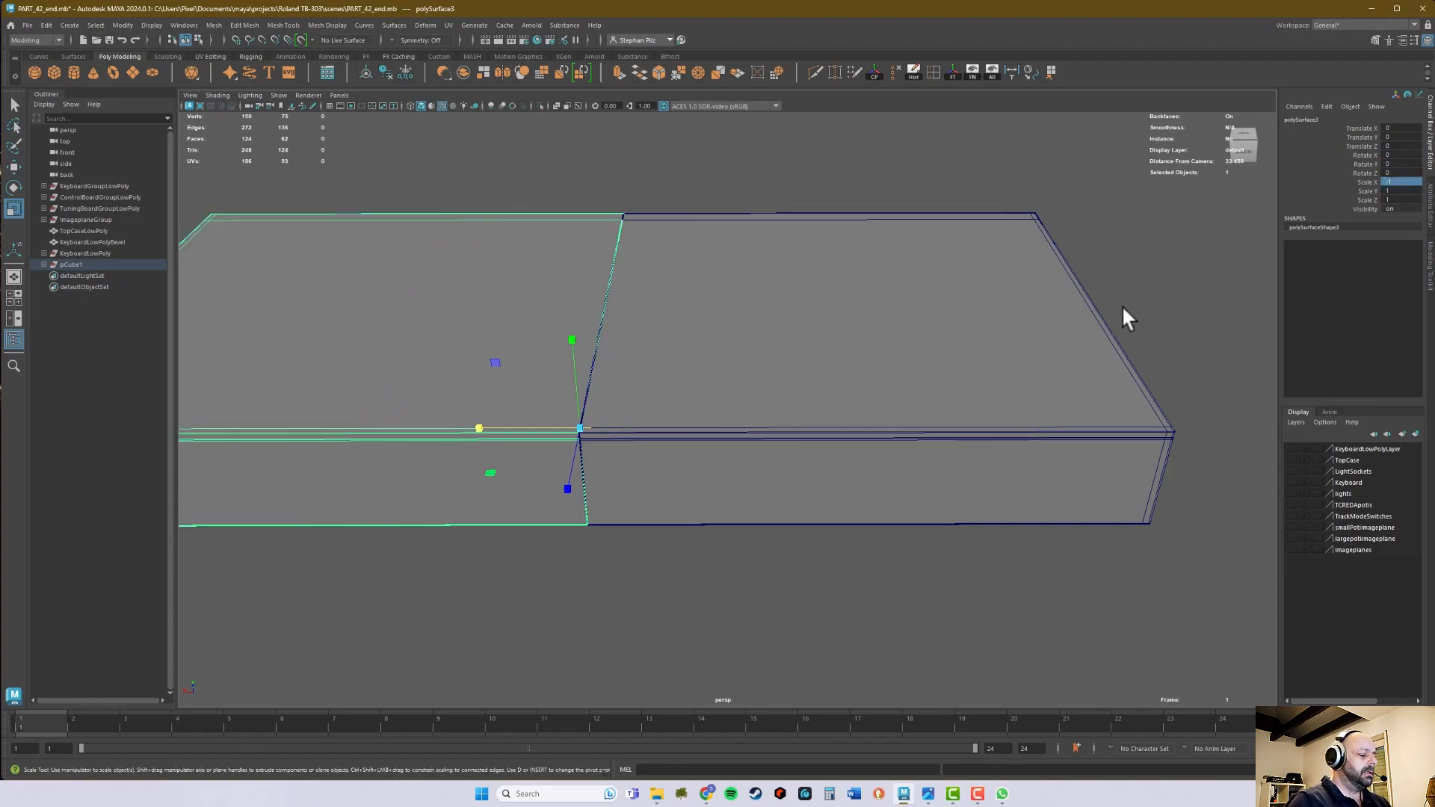
- Combine the two case halves into one mesh and merge all of its vertices
key(q)
scroll(785, 348, down, 4)
shift+drag(597, 209, 710, 318)
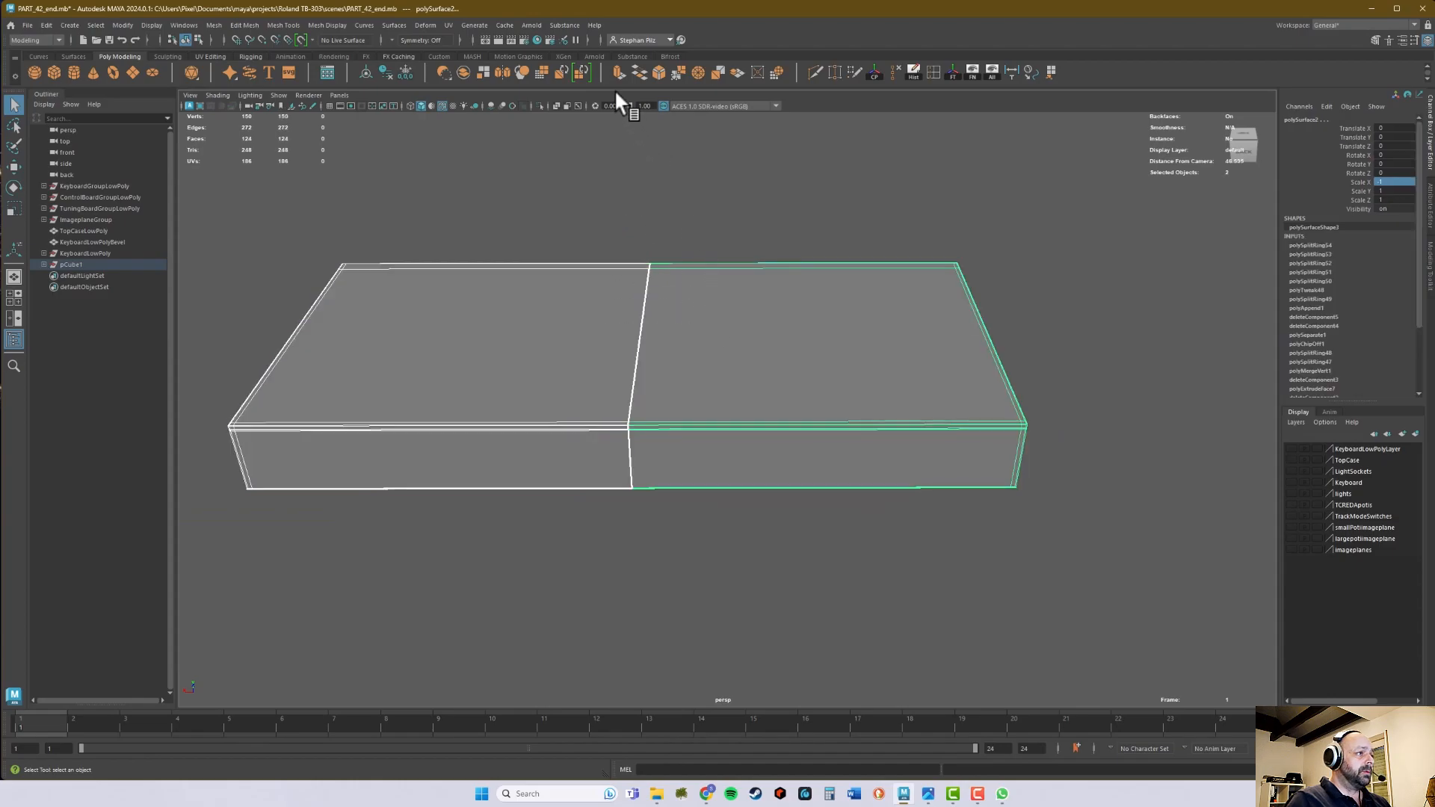
click(467, 73)
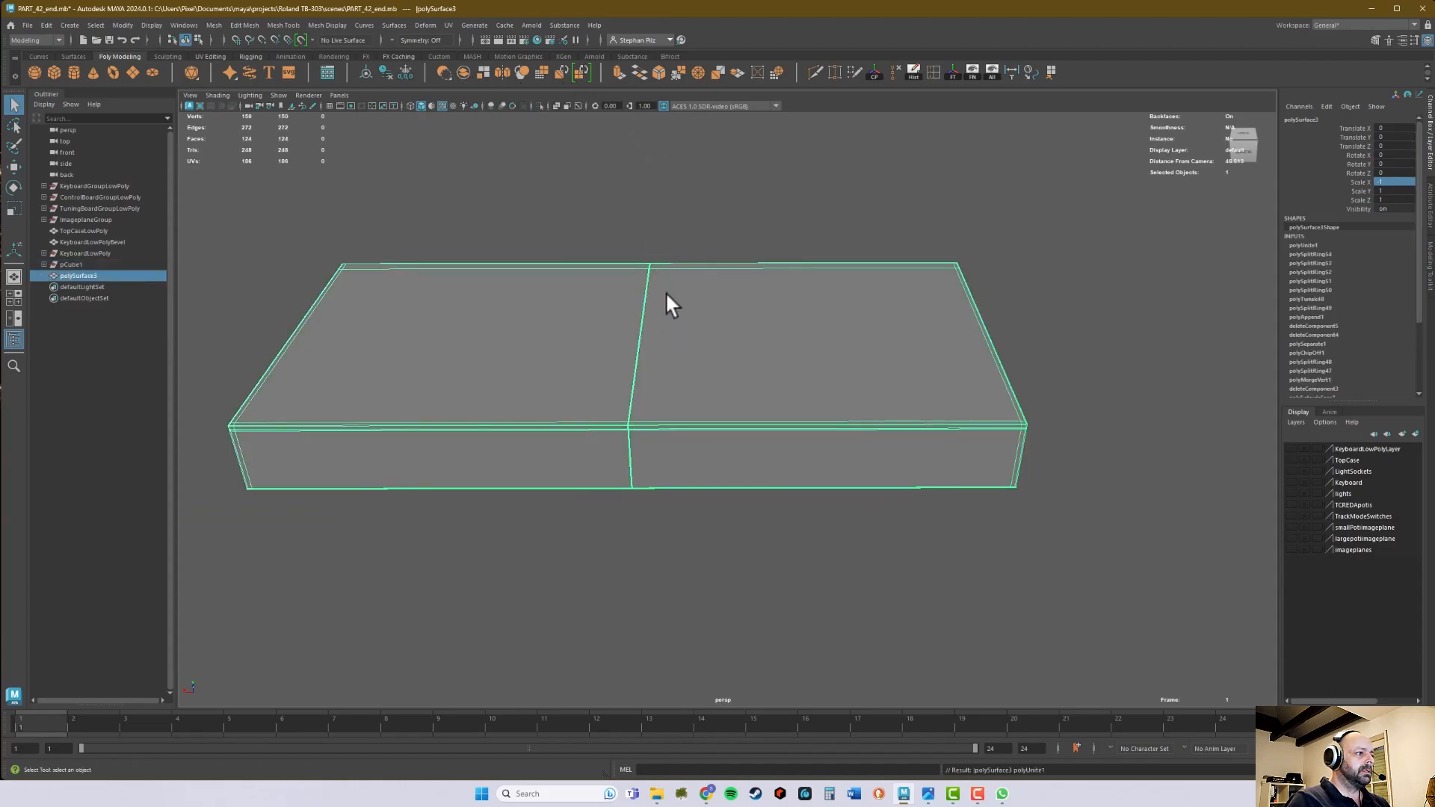
right_drag(660, 299, 598, 303)
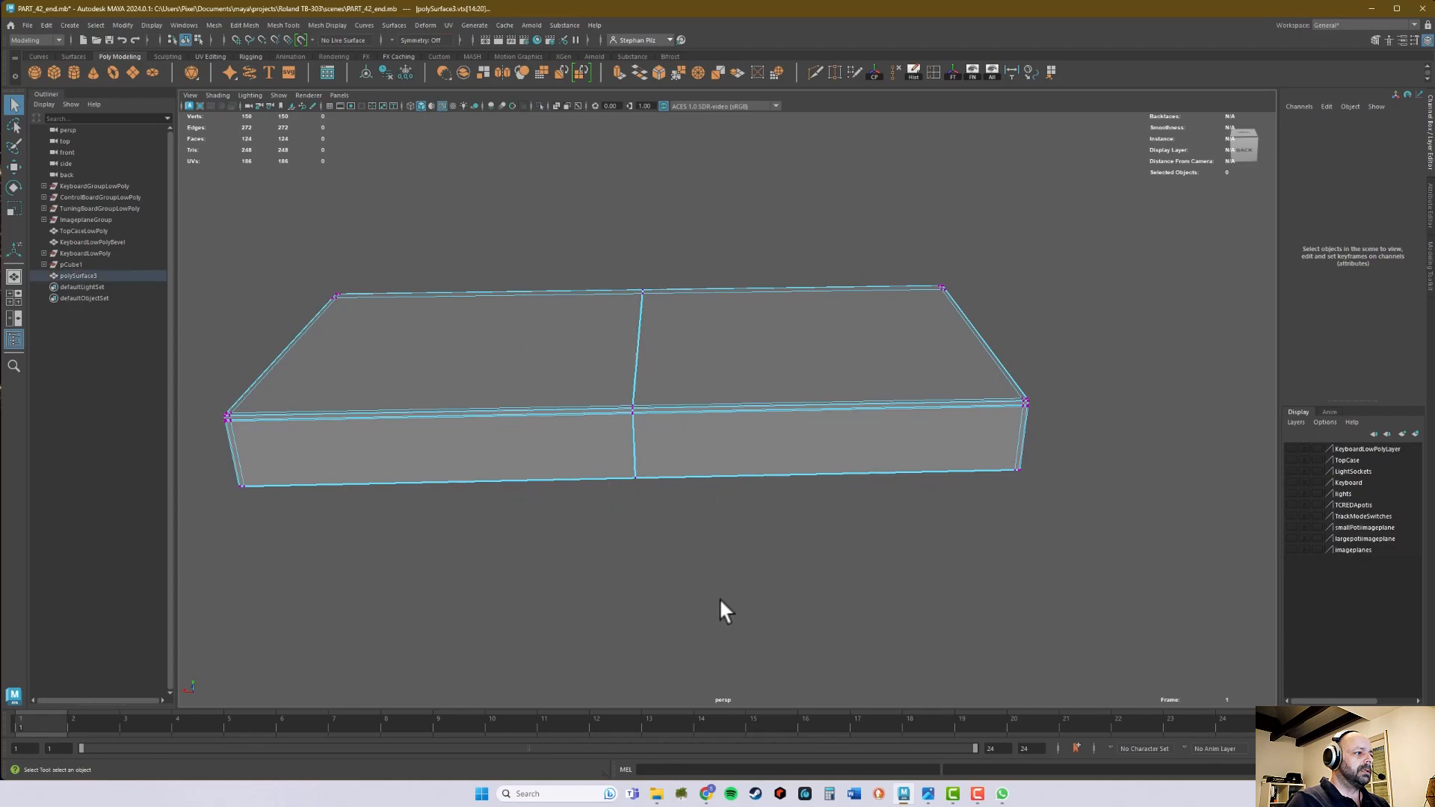
click(682, 73)
alt+drag(769, 327, 647, 347)
right_drag(648, 347, 666, 316)
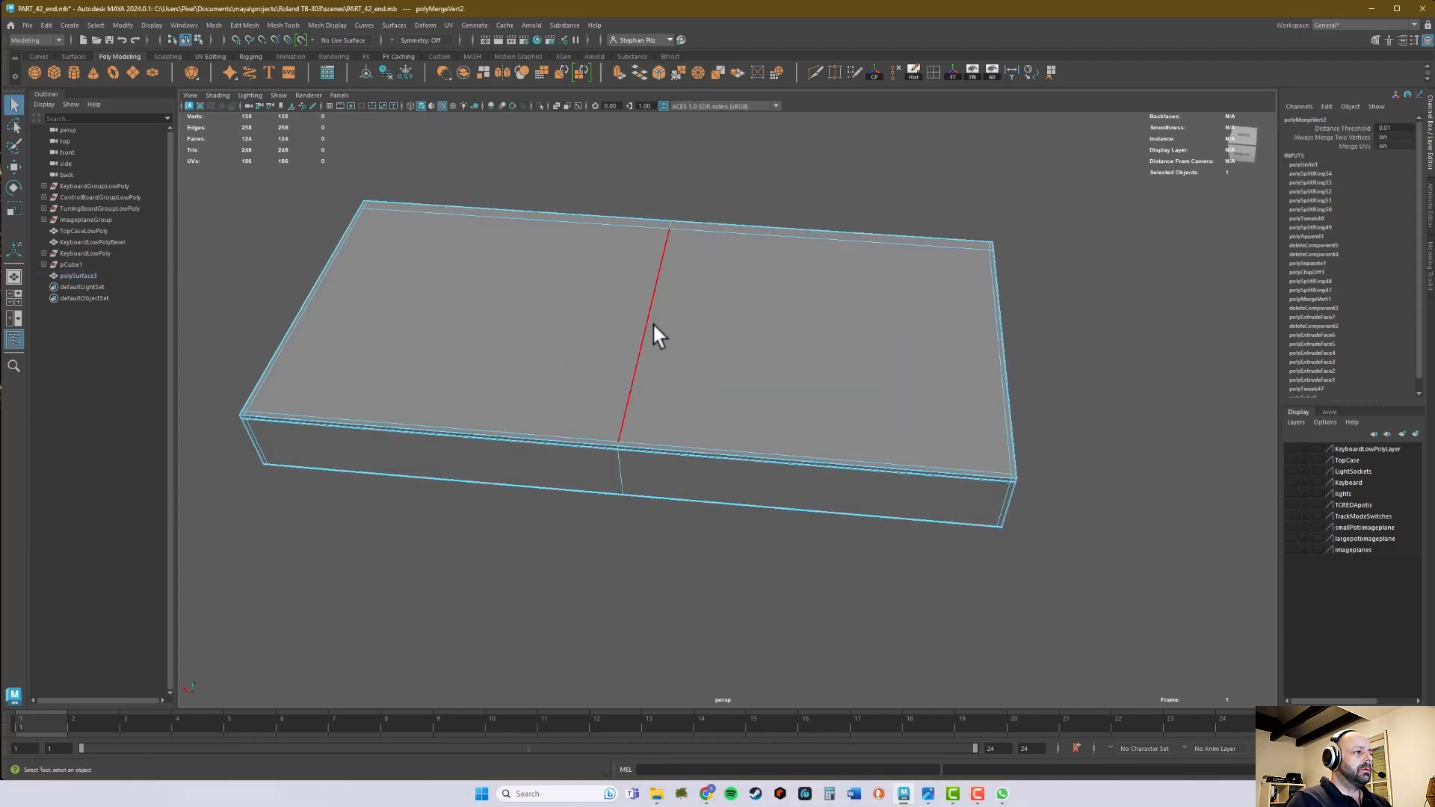
- Delete the centre edge loop where the two case halves meet
double_click(646, 329)
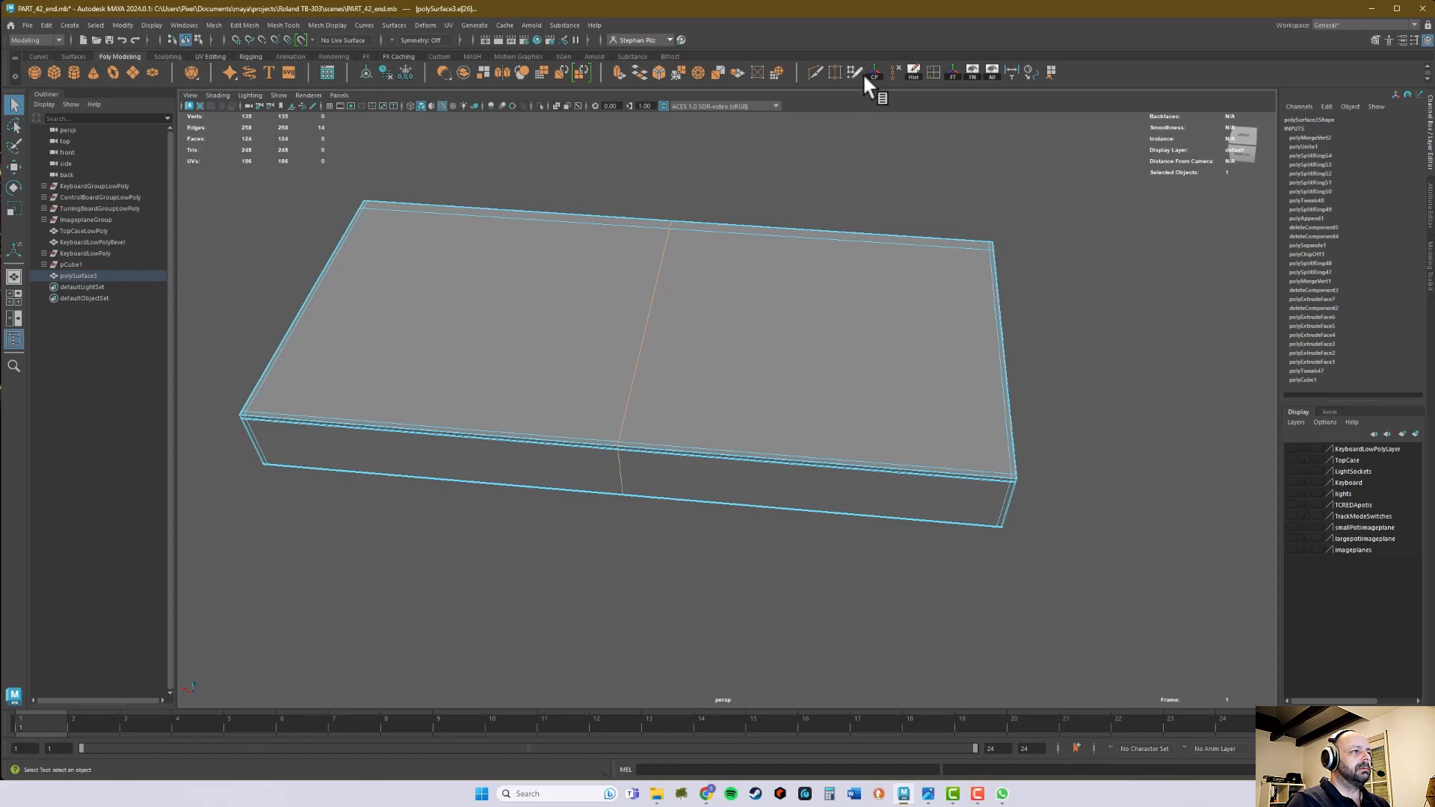
click(896, 71)
alt+drag(829, 395, 815, 396)
right_drag(813, 386, 853, 378)
mouse_move(849, 394)
alt+mouse_down()
mouse_move(890, 391)
mouse_move(867, 370)
mouse_move(872, 388)
alt+mouse_up()
alt+right_drag(872, 388, 1083, 403)
alt+drag(1084, 404, 711, 429)
alt+right_drag(711, 429, 903, 428)
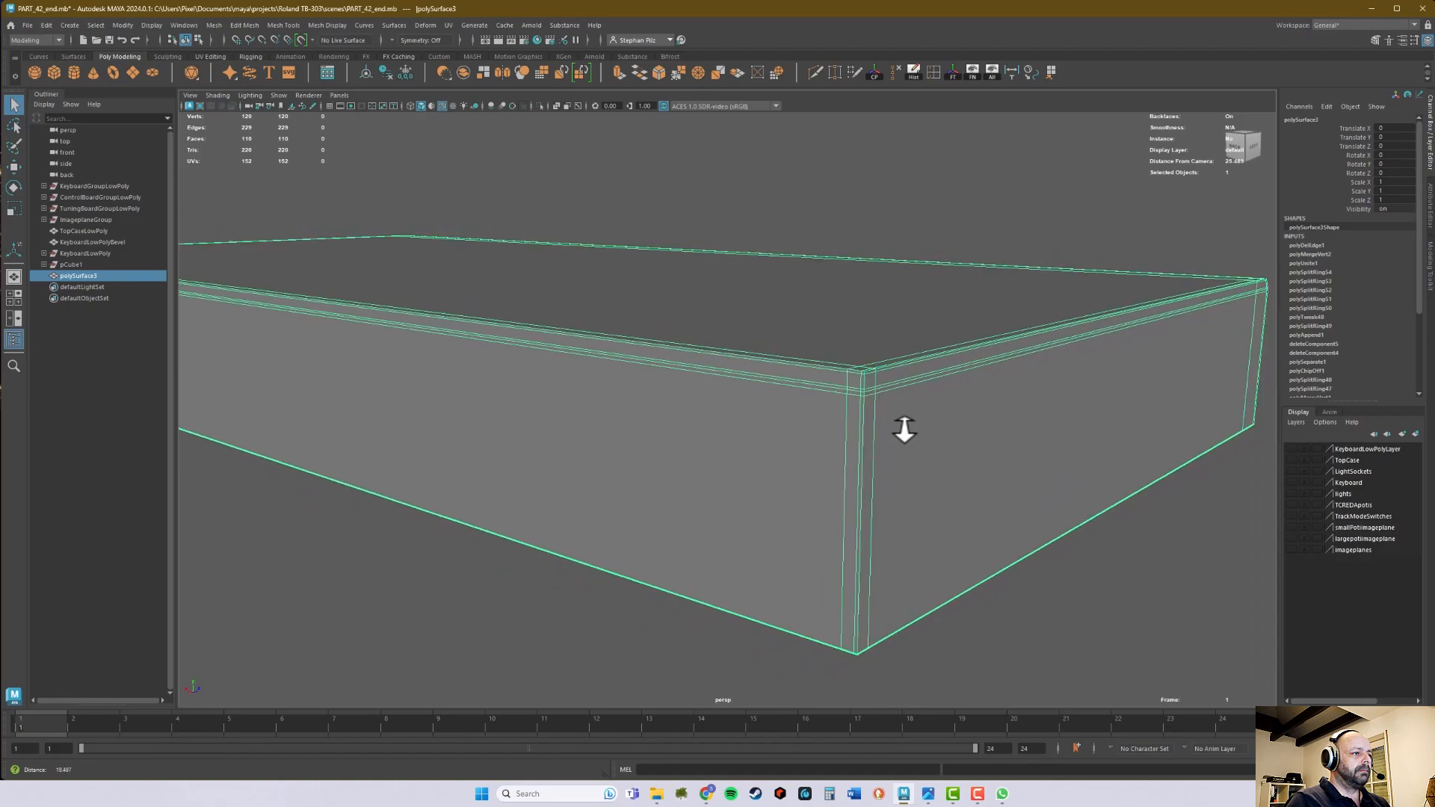
- Select all faces of the case except the long back panel, using an orthographic view to box-select them
key(space)
key(space)
alt+middle_drag(830, 337, 729, 407)
alt+right_drag(867, 378, 415, 415)
alt+middle_drag(811, 325, 751, 331)
right_drag(698, 371, 698, 370)
drag(246, 604, 1199, 204)
key(space)
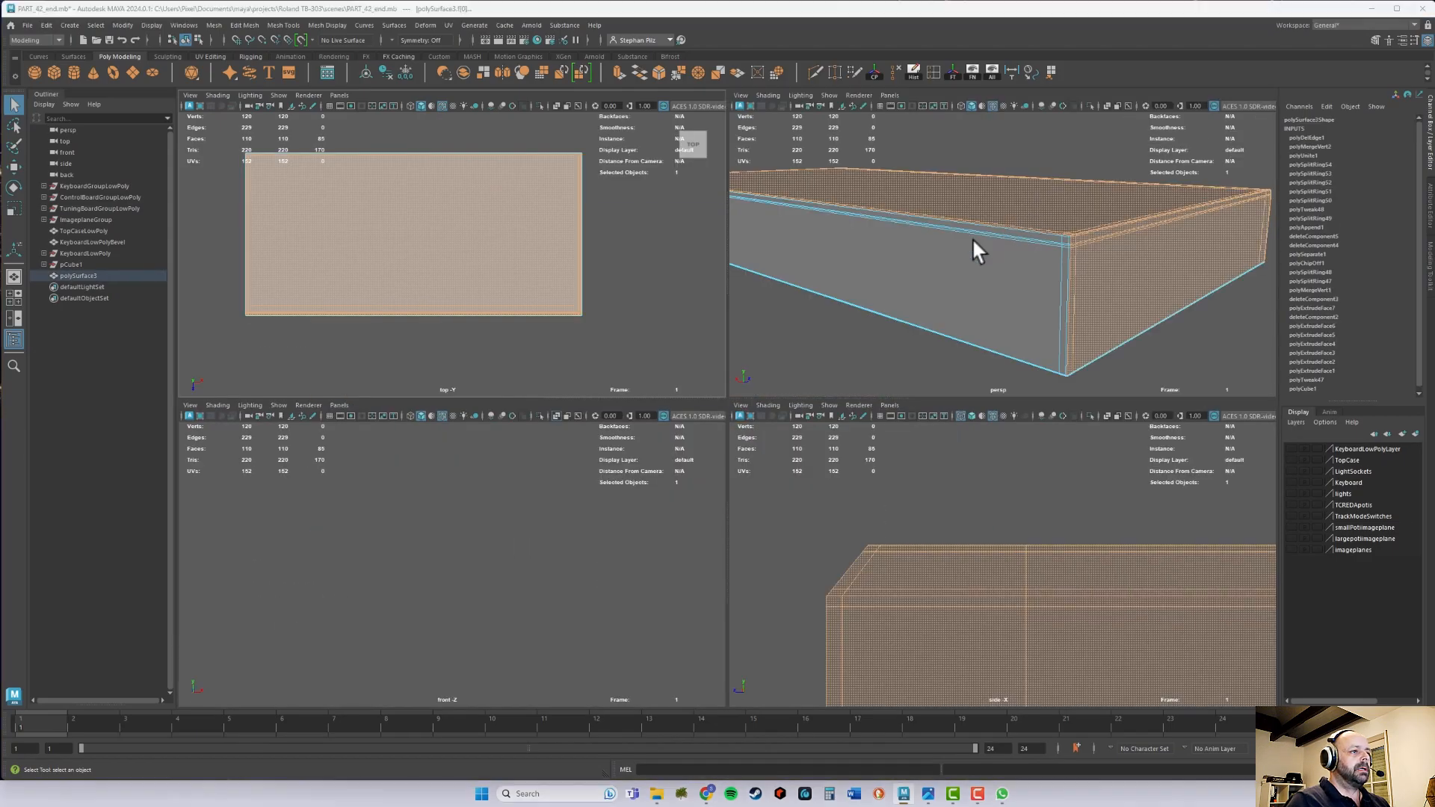
key(space)
alt+drag(702, 352, 747, 349)
alt+middle_drag(747, 349, 748, 228)
alt+right_drag(748, 228, 852, 343)
alt+middle_drag(838, 338, 763, 390)
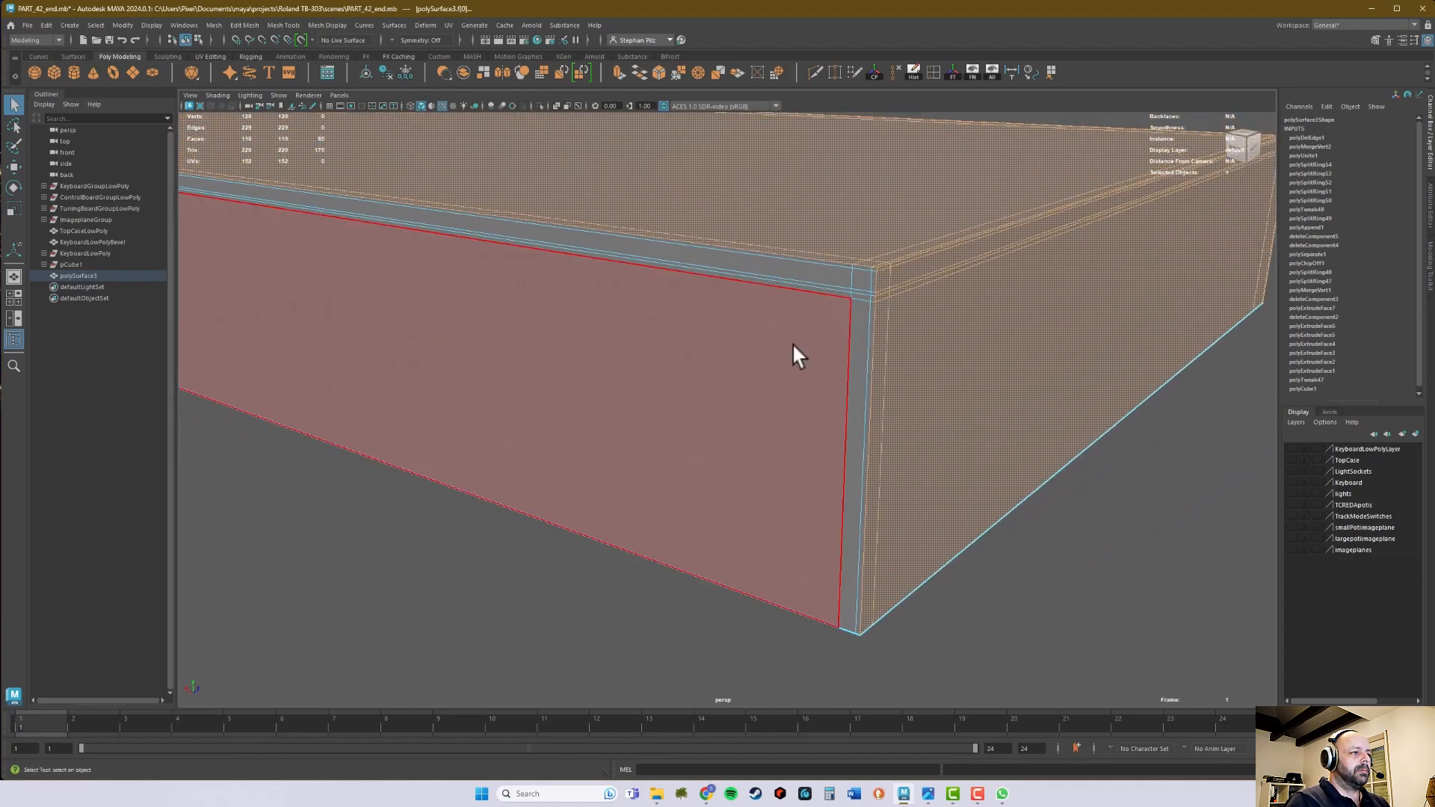
- Invert the face selection and extract the long back panel as a separate mesh
click(92, 24)
click(124, 90)
alt+drag(553, 243, 840, 290)
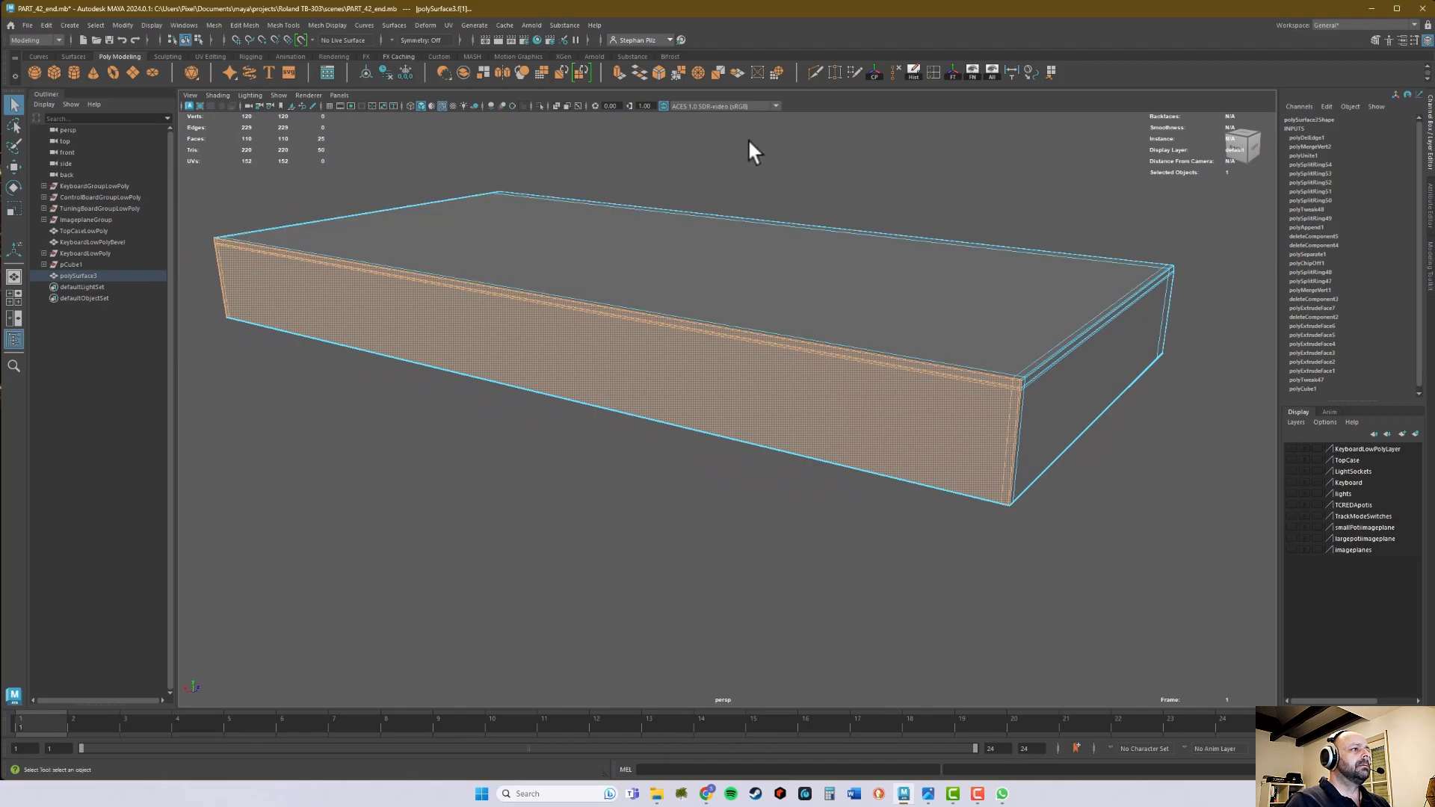
click(736, 68)
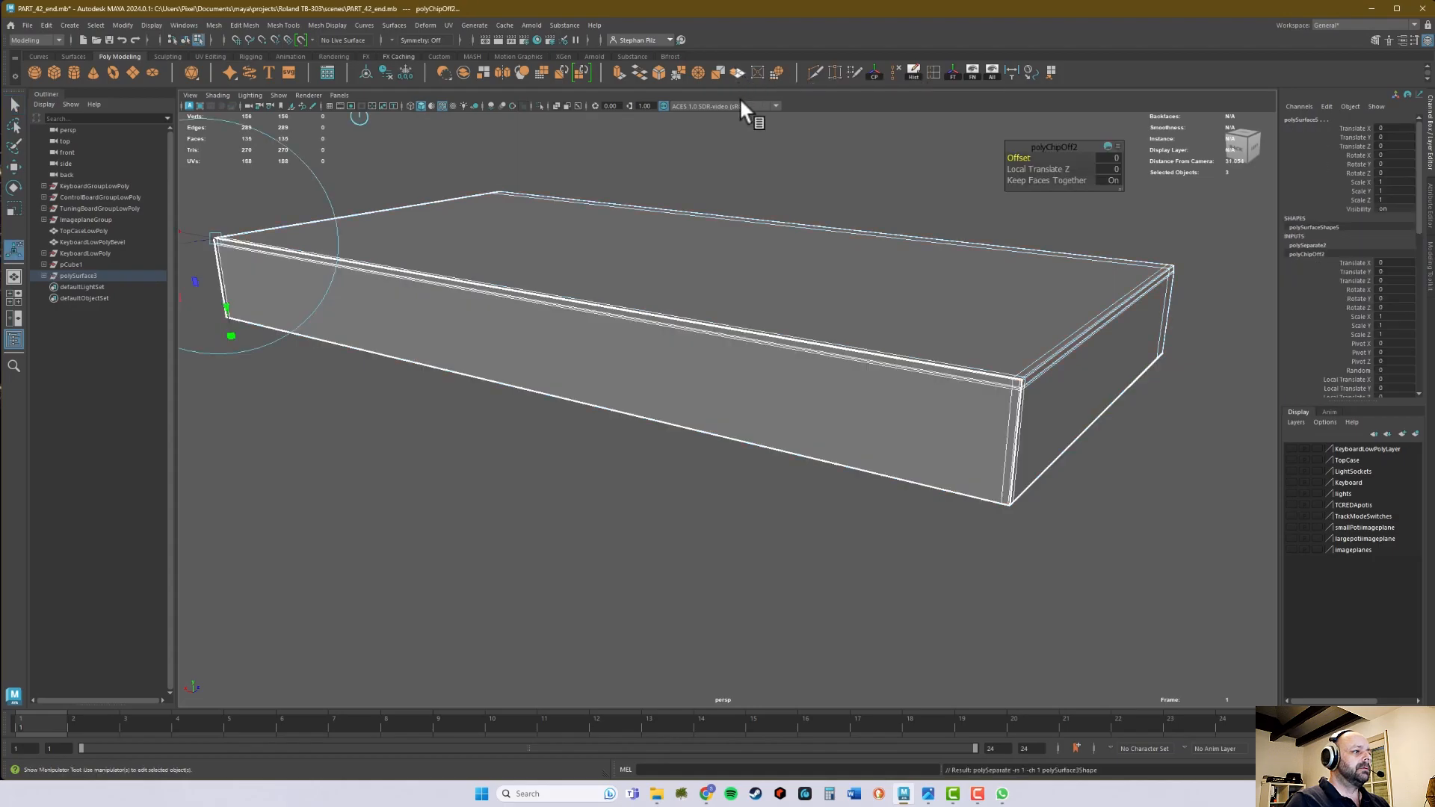
- Move the extracted back panel, polySurface5, out of the polySurface3 group in the scene hierarchy
middle_drag(65, 274, 60, 275)
click(43, 276)
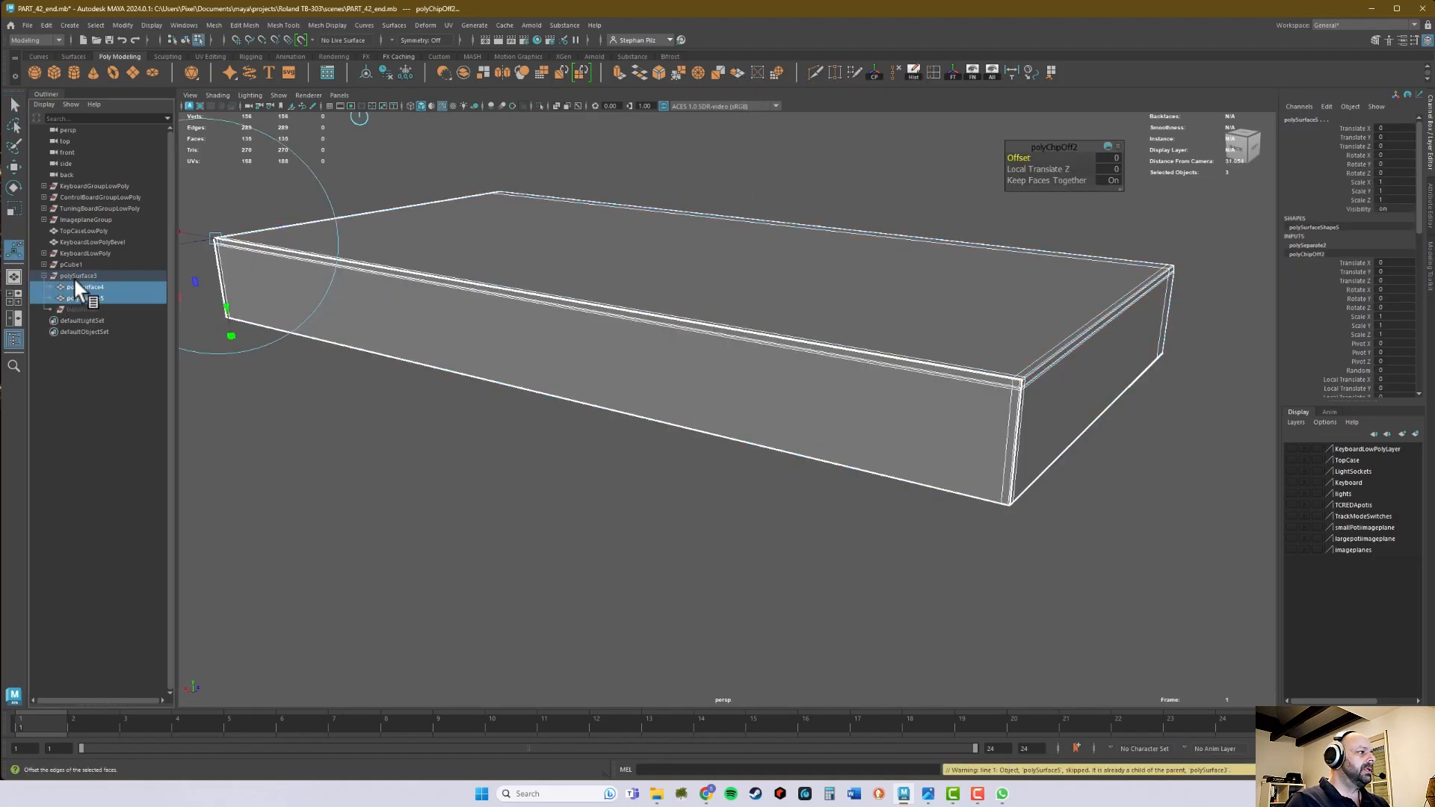
click(92, 297)
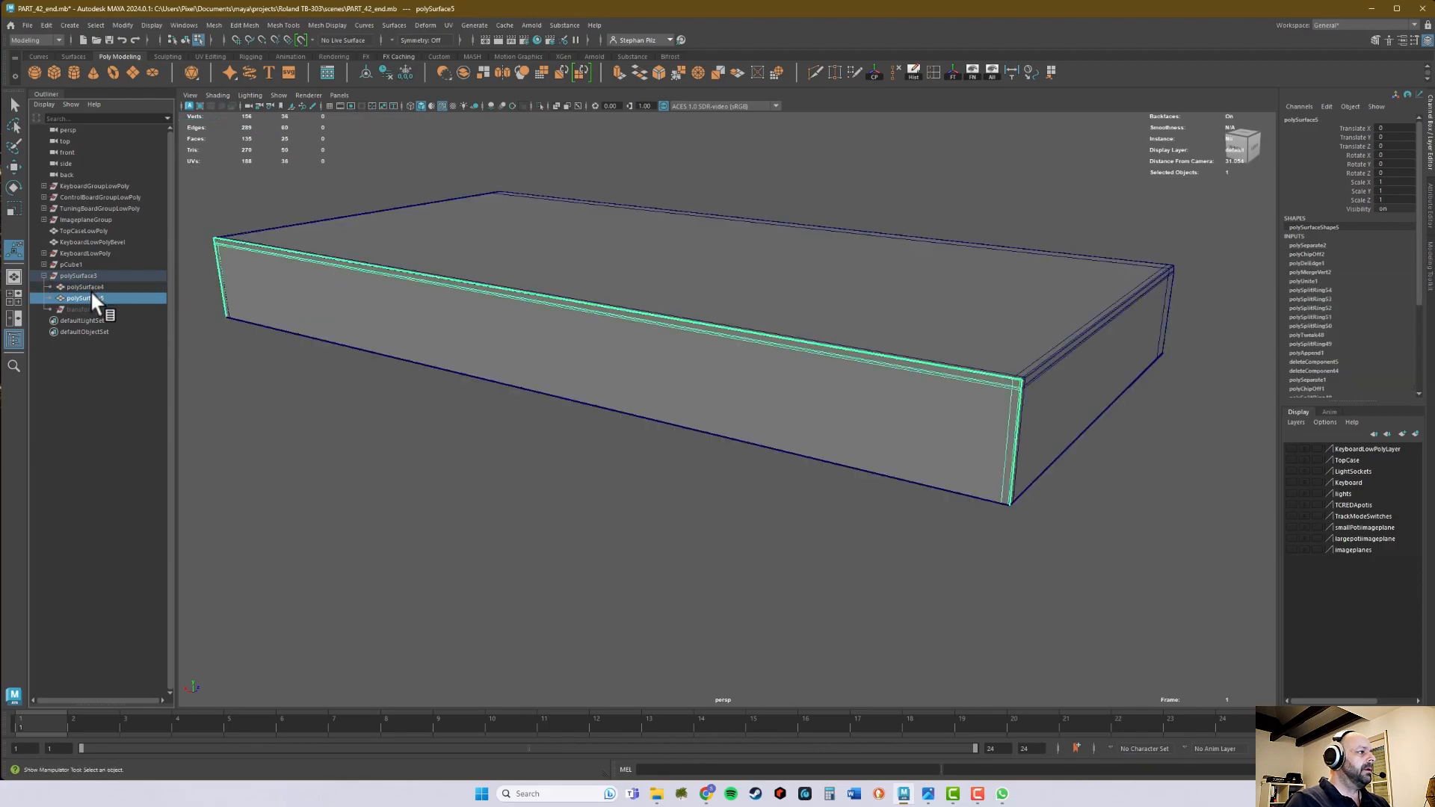
middle_drag(89, 282, 100, 302)
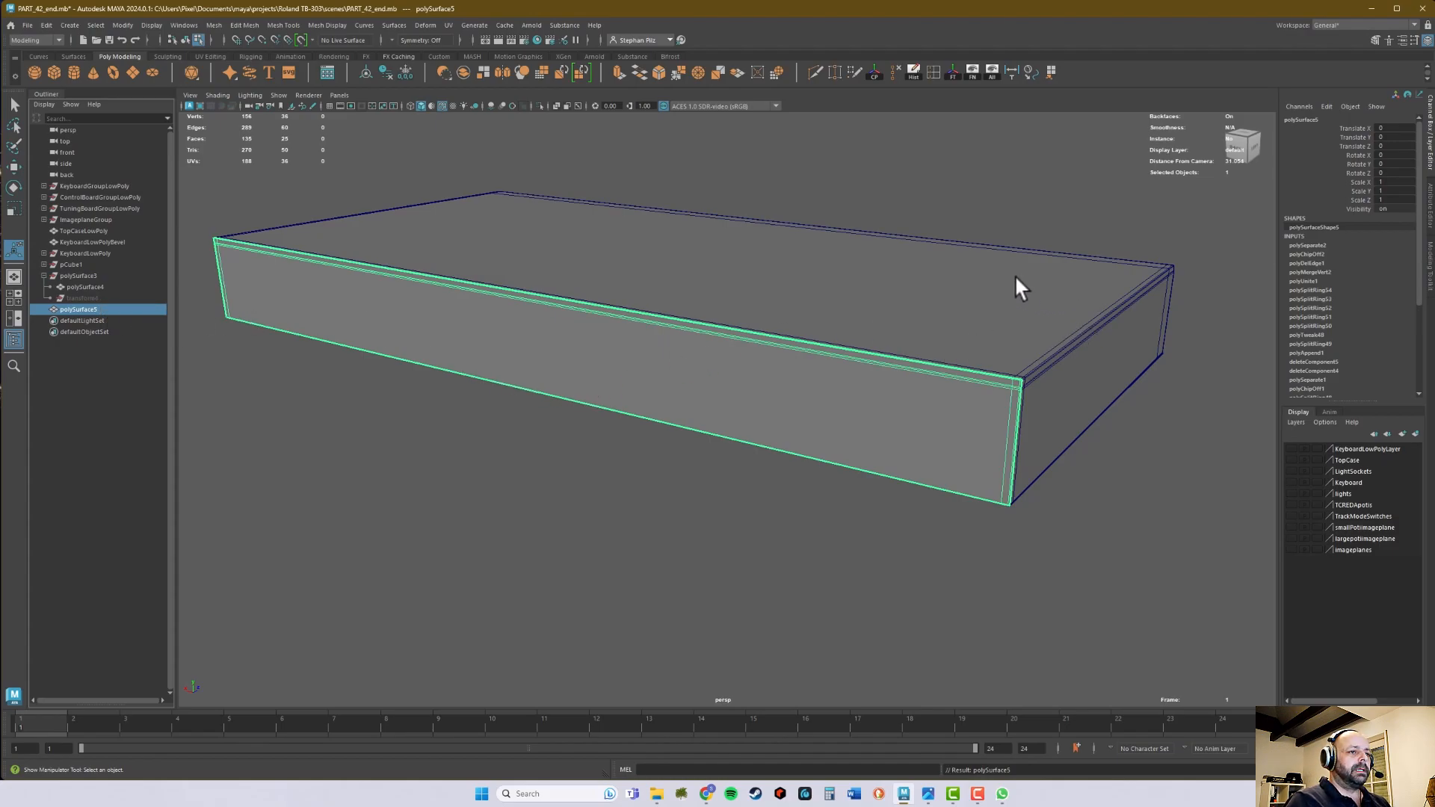
- Assign the remaining case body, polySurface4, to a new display layer and hide that layer
shift+click(1045, 273)
right_drag(1077, 293, 1152, 276)
shift+click(1072, 277)
click(1115, 244)
click(1080, 327)
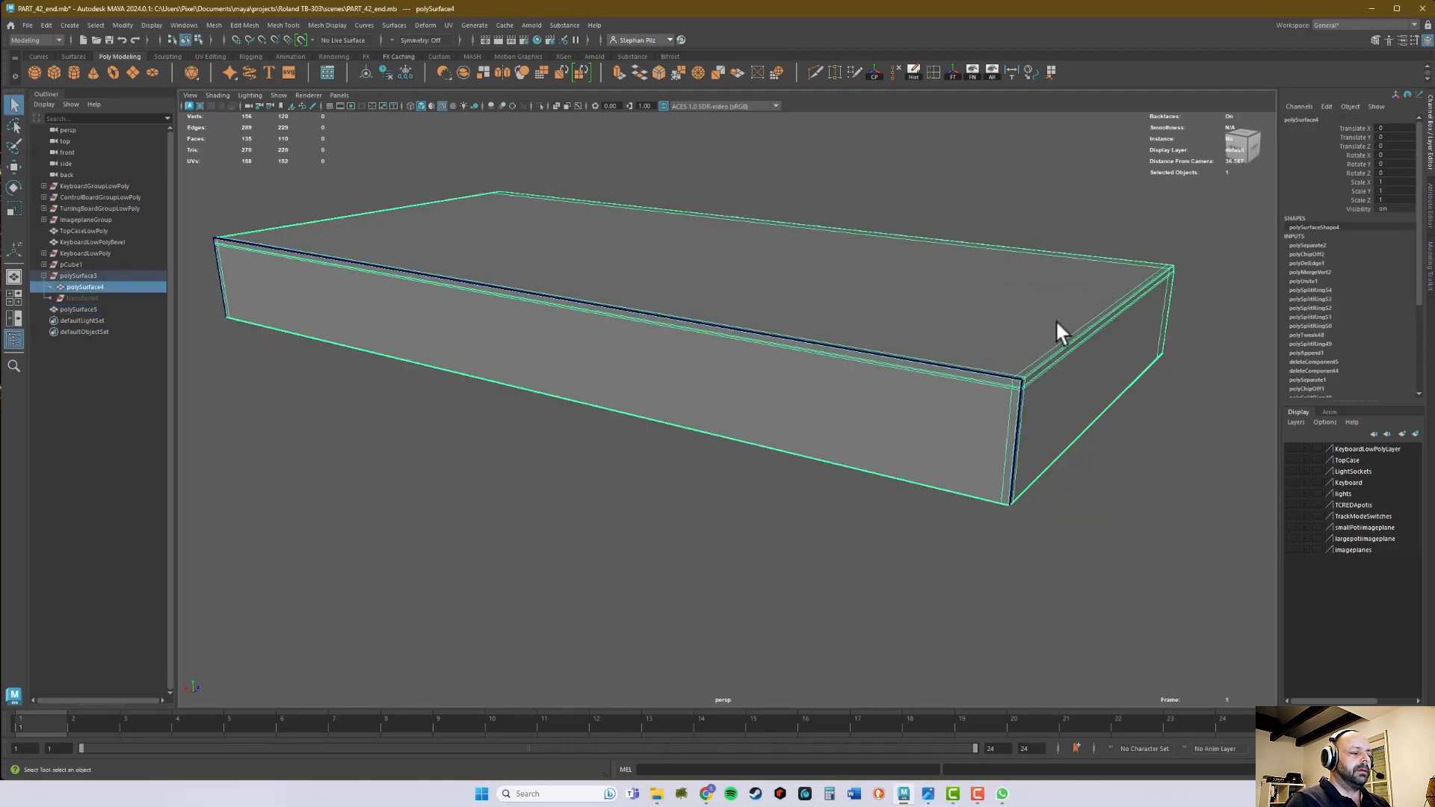
alt+middle_drag(1060, 323, 1025, 332)
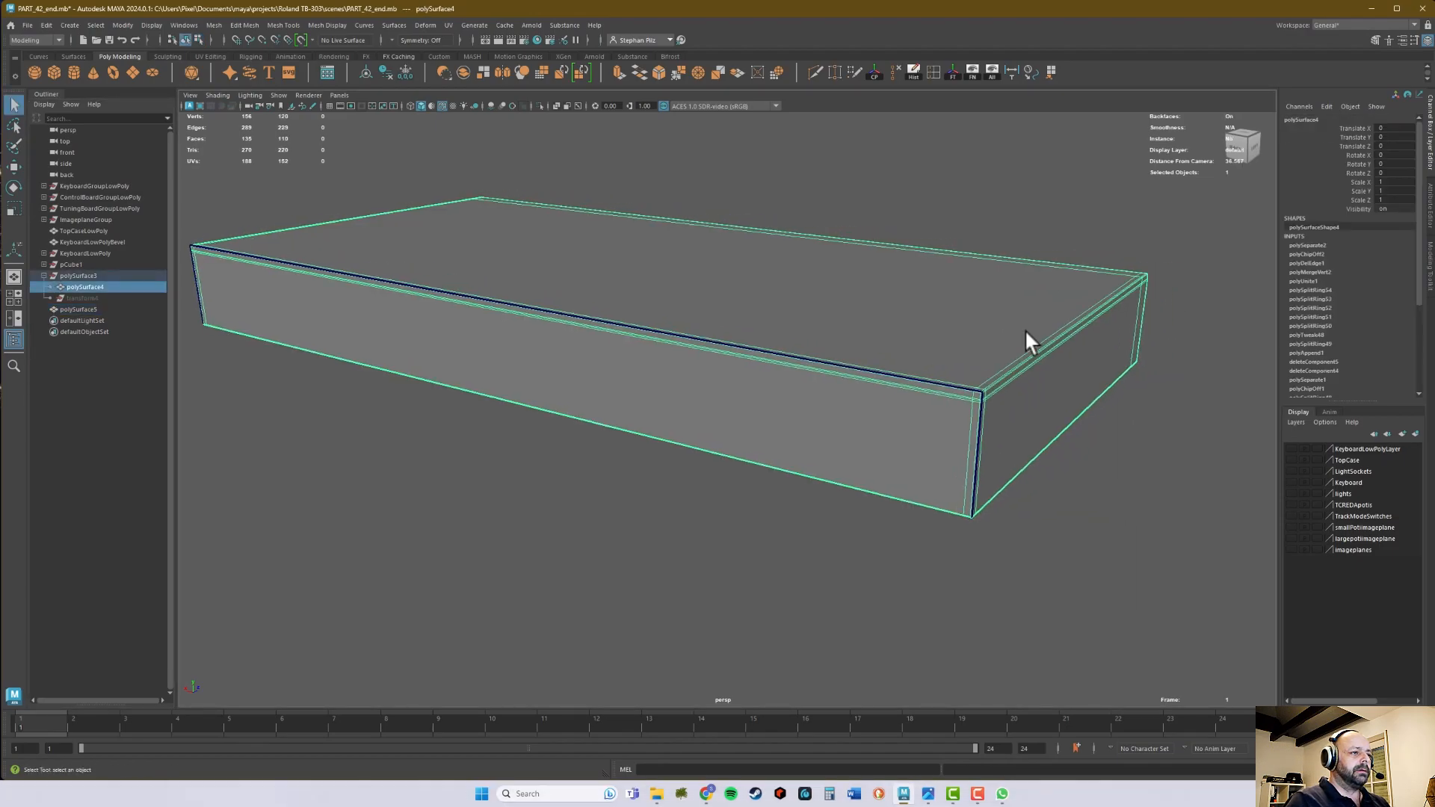
click(1415, 433)
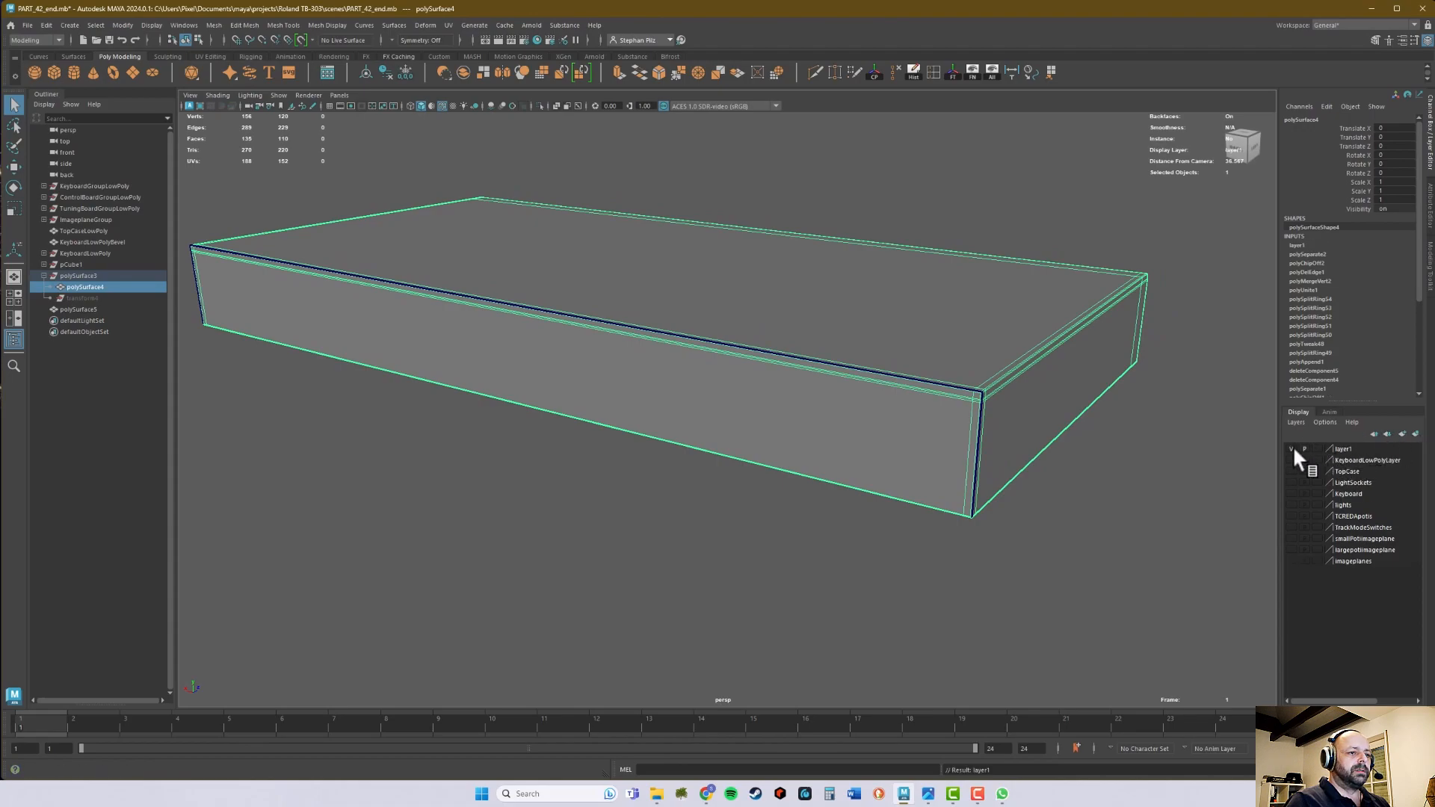
click(1291, 449)
- Select the extracted back panel and show the grid in the perspective view
click(984, 427)
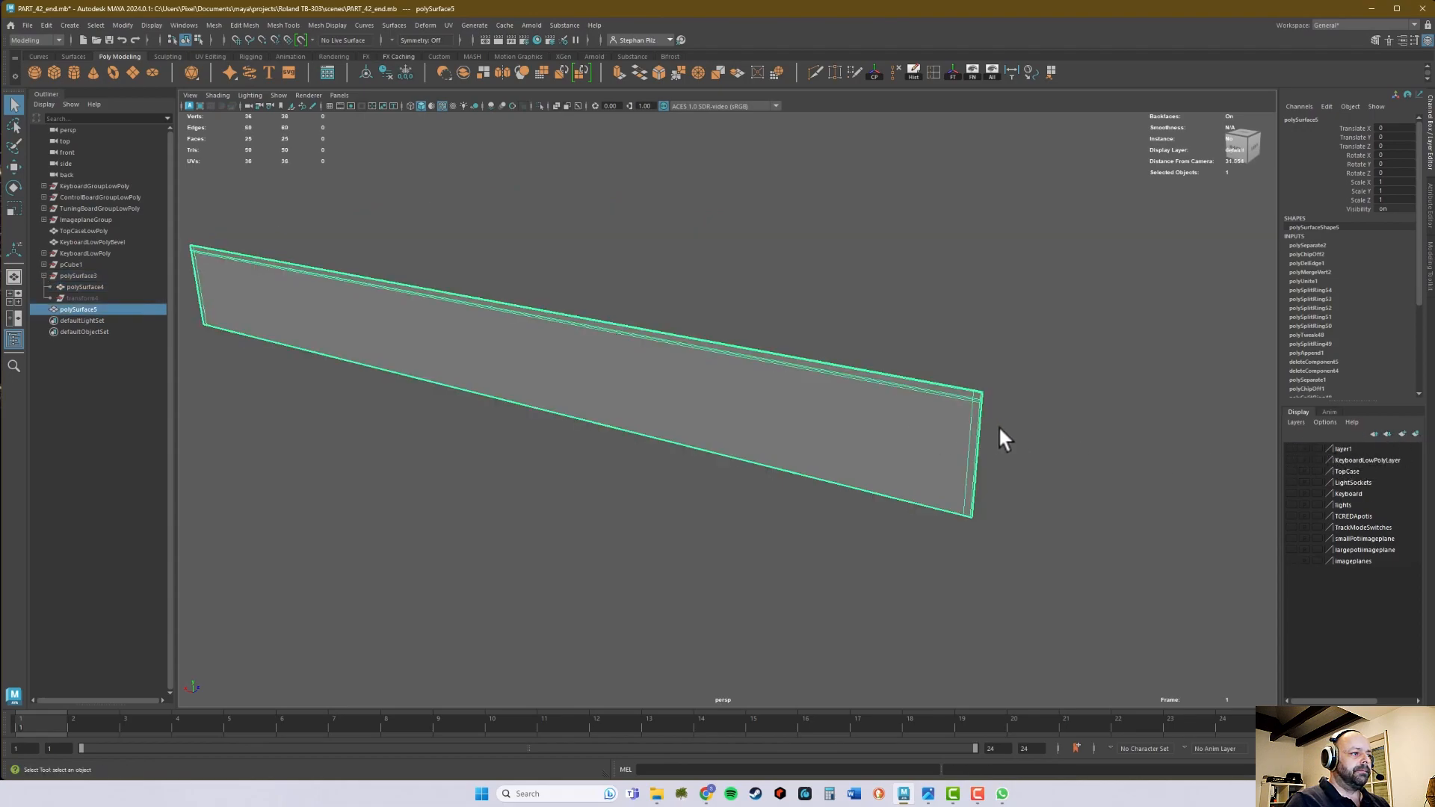
alt+right_drag(985, 425, 770, 335)
alt+middle_drag(701, 316, 725, 329)
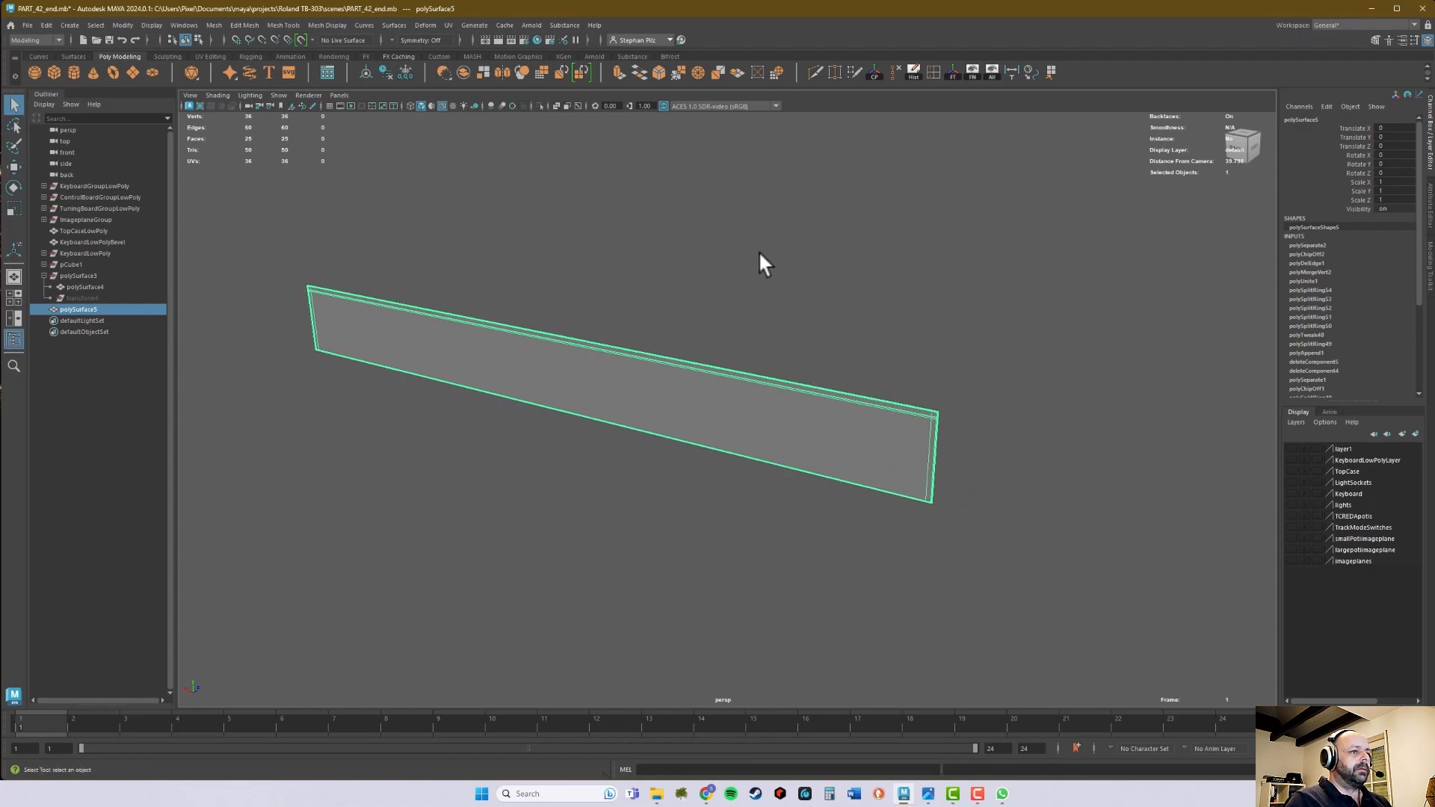
click(330, 106)
mouse_move(658, 317)
alt+mouse_down()
mouse_move(679, 330)
mouse_move(650, 330)
alt+mouse_up()
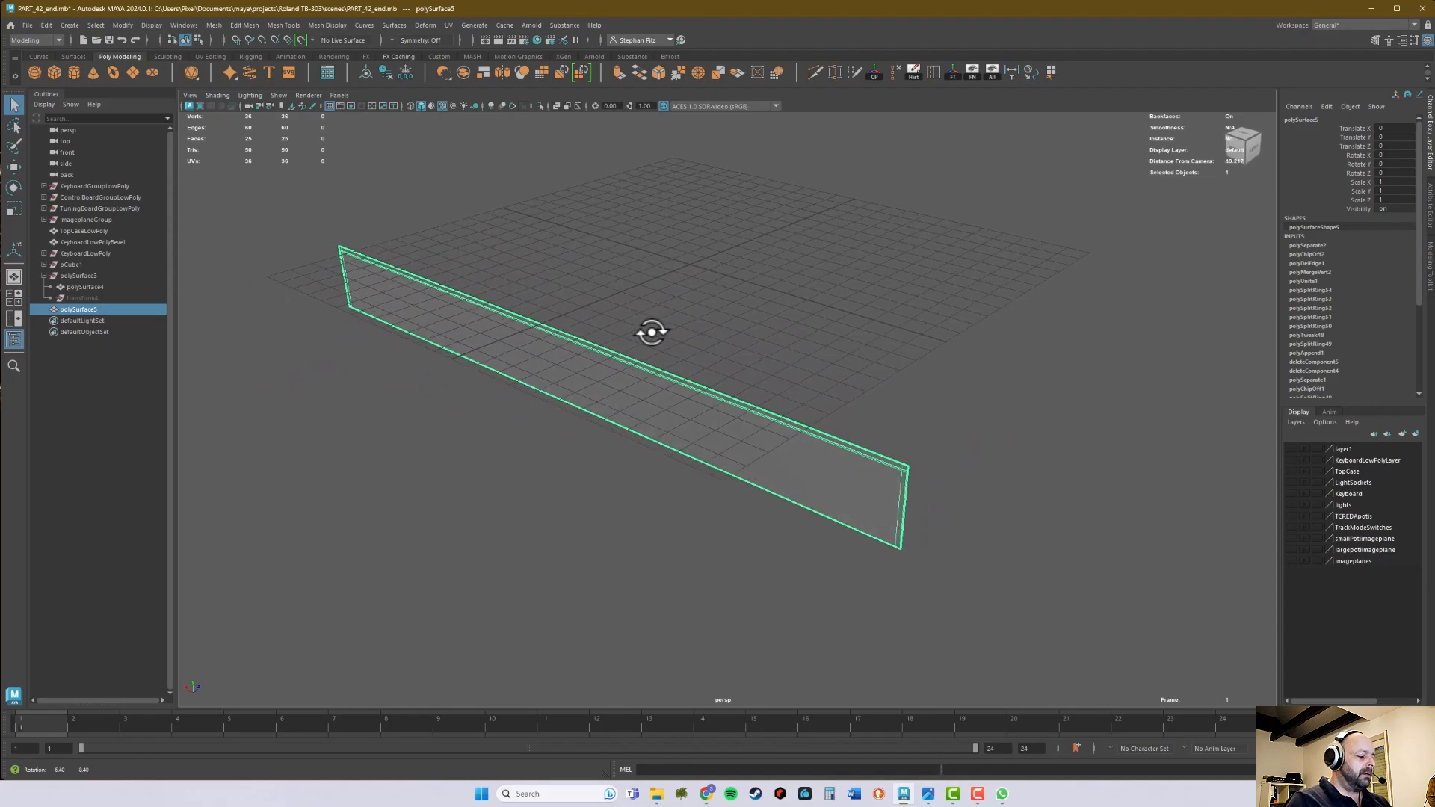
- Centre the back panel's pivot and set its Rotate X to 90 so it lies flat
key(e)
alt+drag(862, 405, 823, 384)
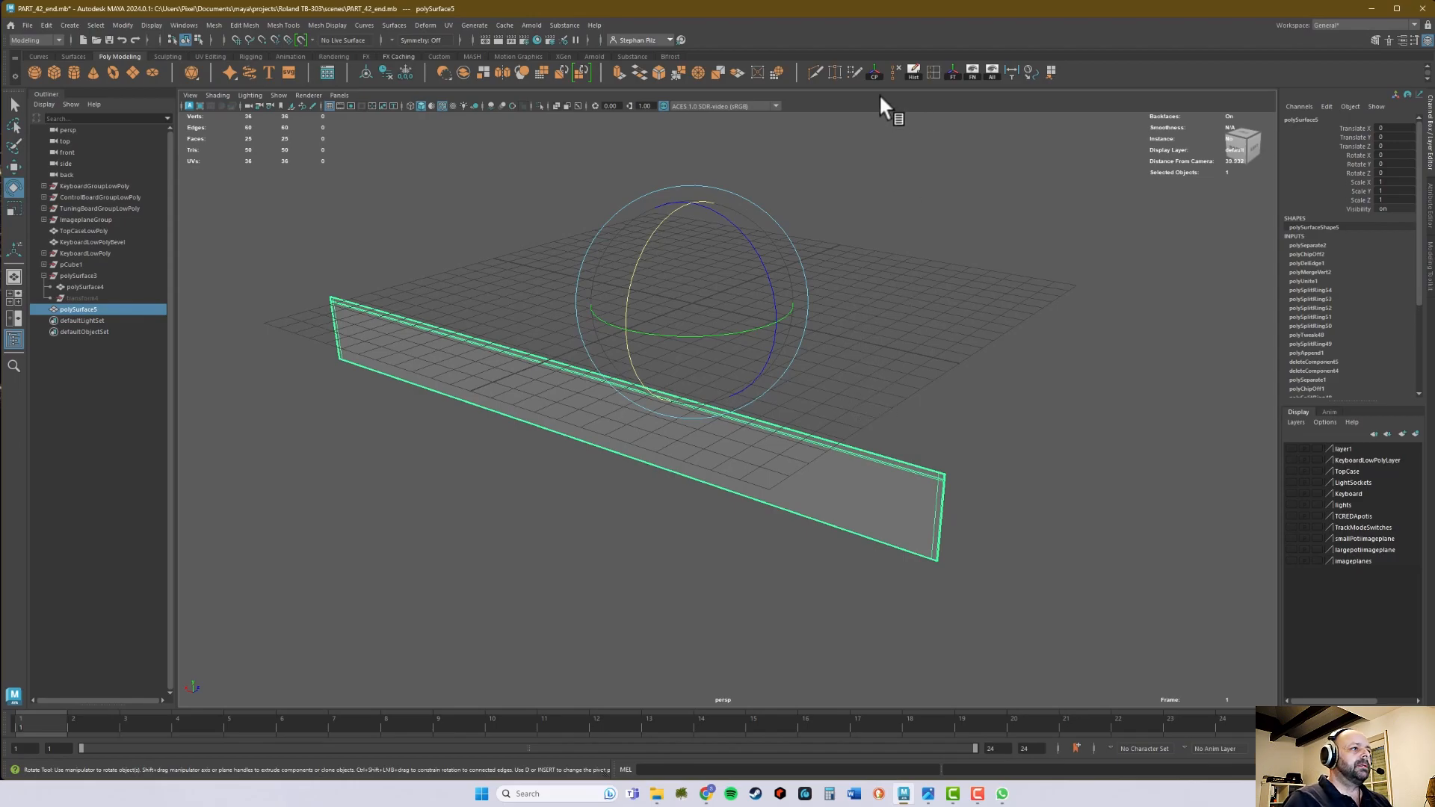
click(874, 71)
drag(510, 374, 551, 303)
double_click(1413, 155)
text(9)
key(Return)
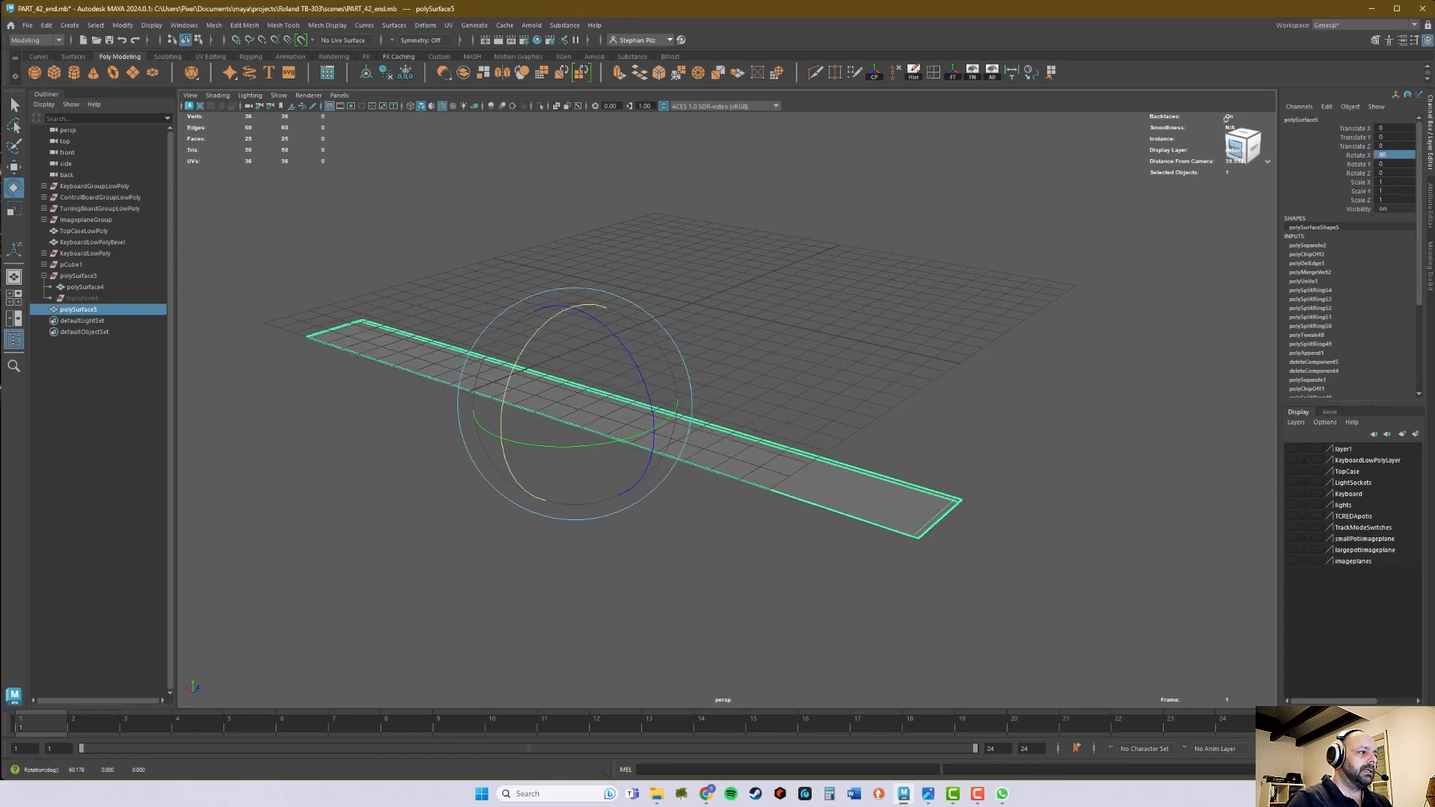
- Snap the flat back panel vertically onto the grid plane
key(w)
drag(576, 306, 752, 448)
key(x)
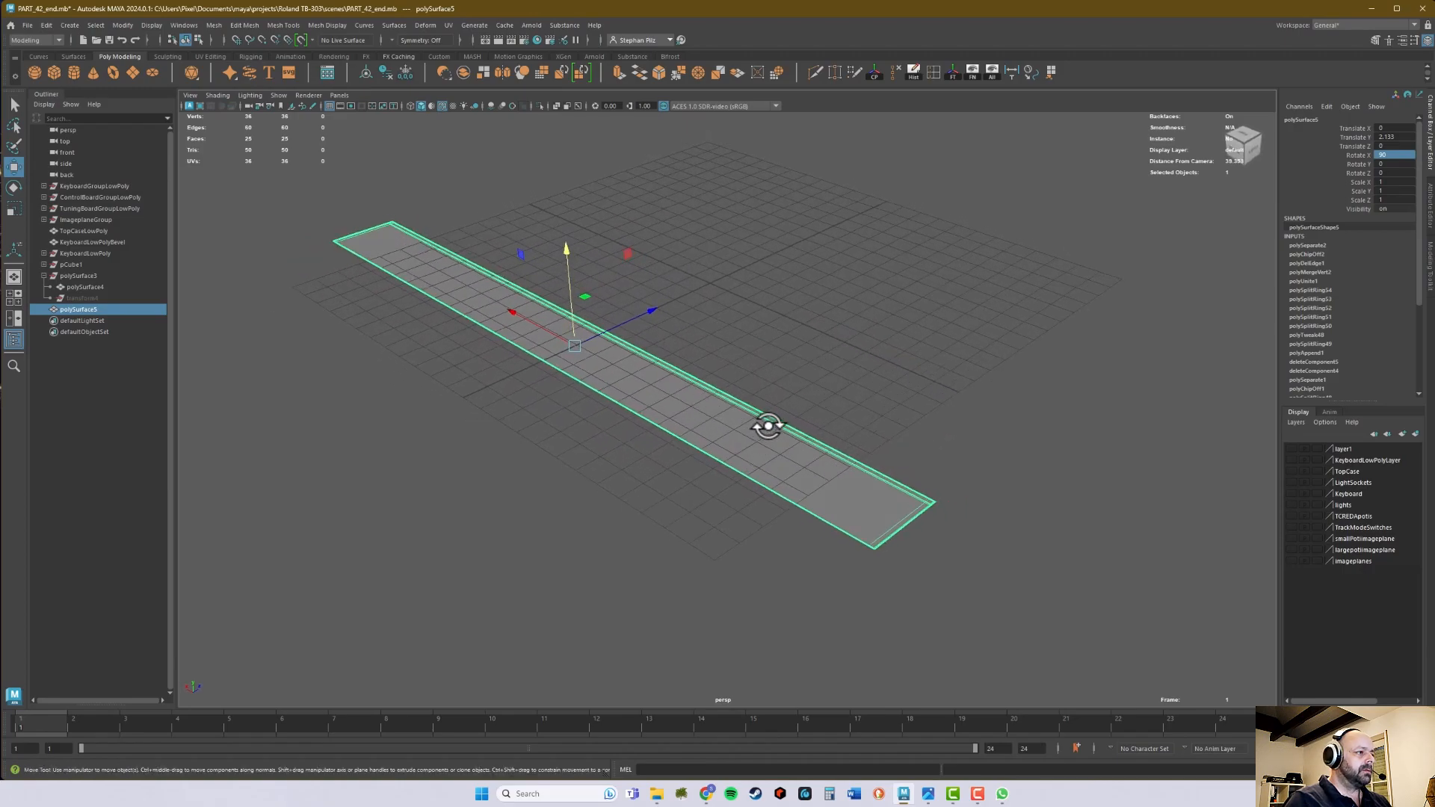
- Set the back panel's Rotate Y to 90
key(e)
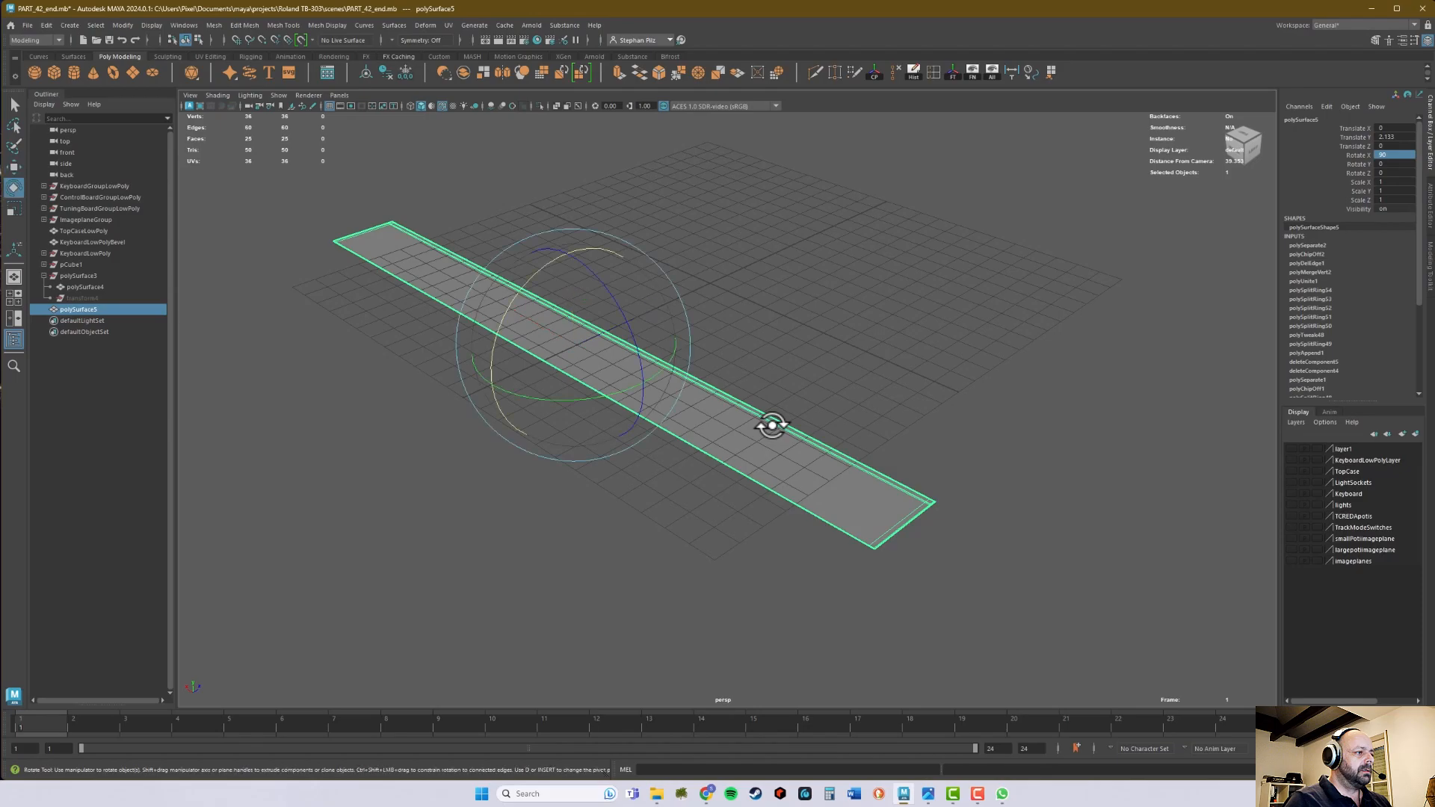
drag(574, 401, 658, 388)
click(1410, 164)
text(90)
key(Return)
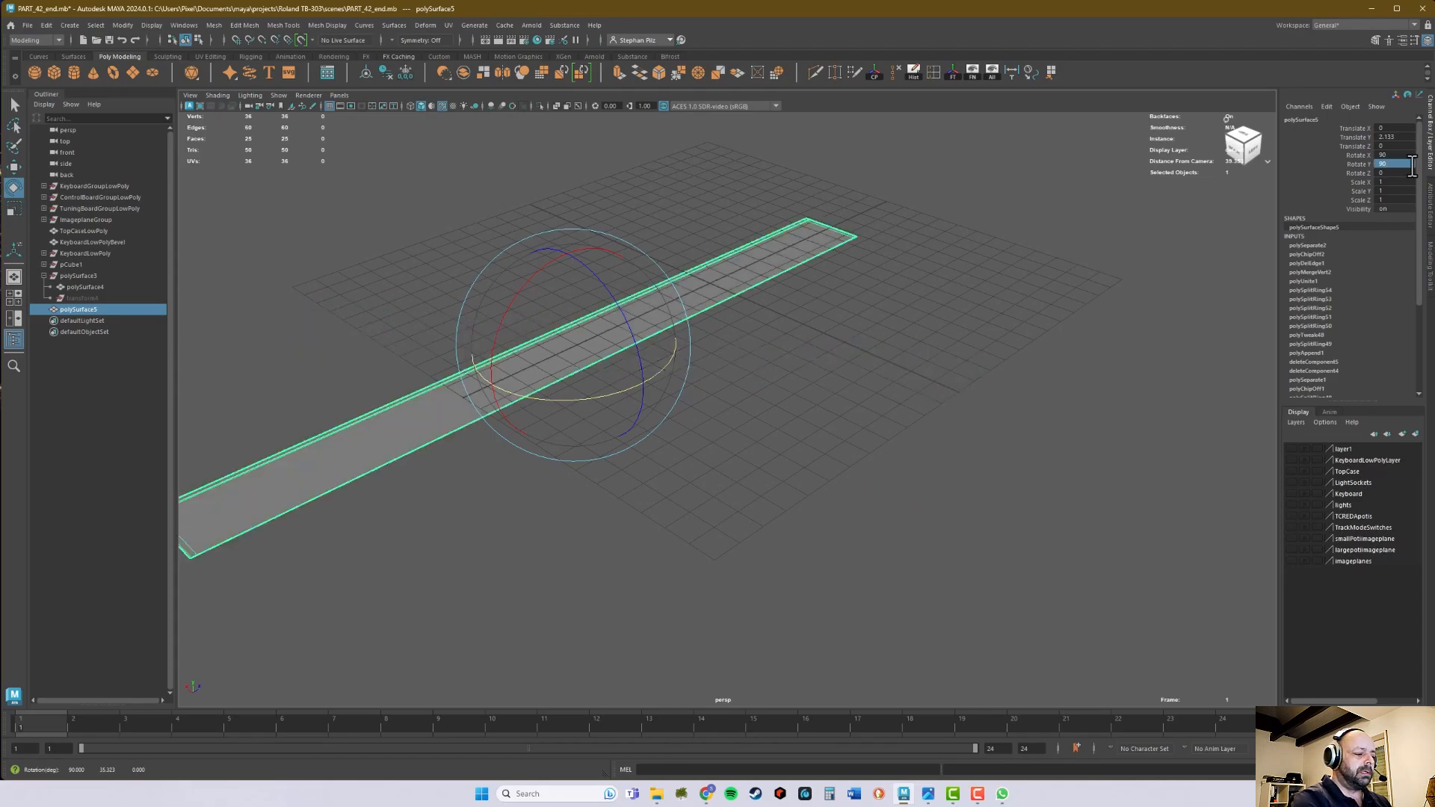
alt+drag(868, 225, 759, 250)
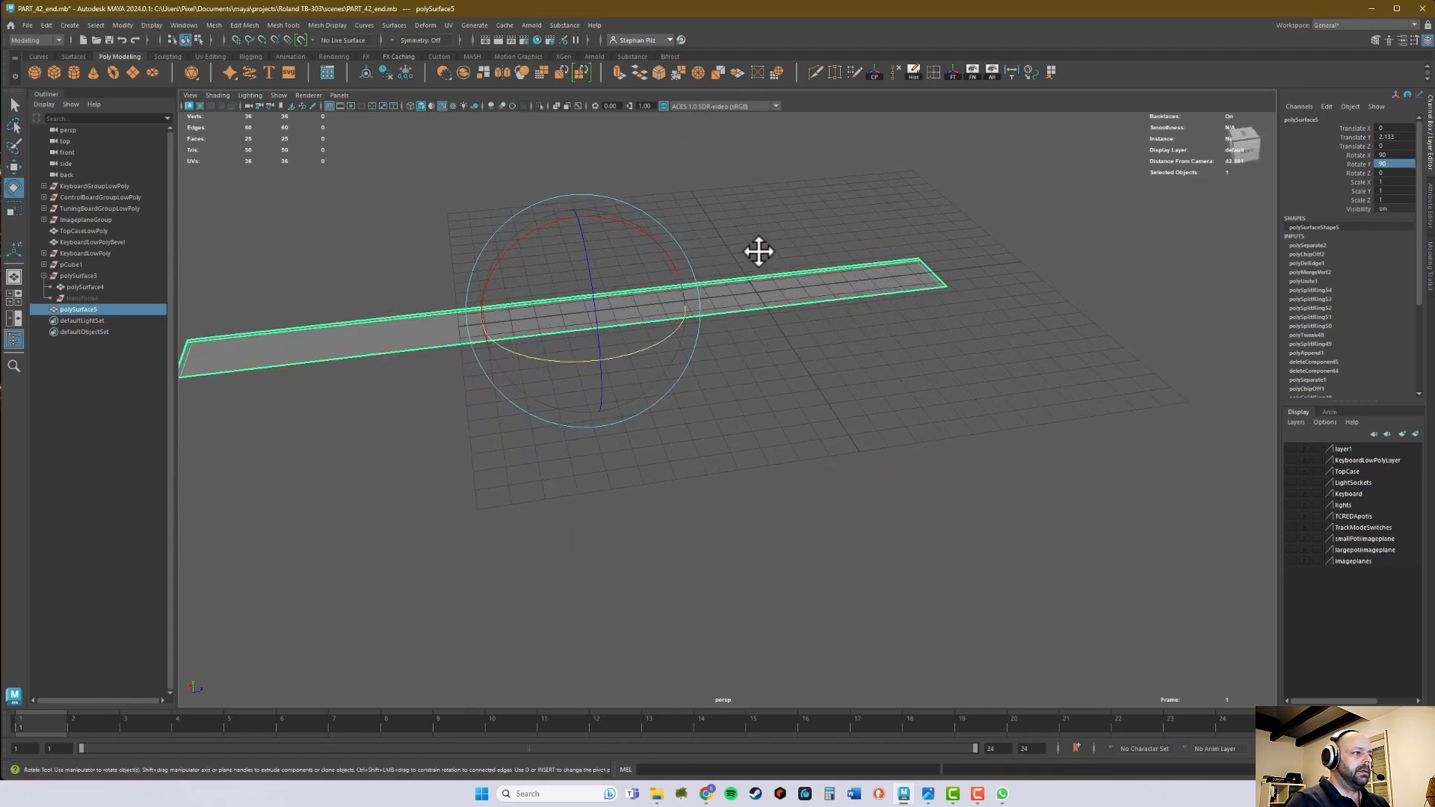
- Snap the back panel to the centre of the grid along its Z axis
key(w)
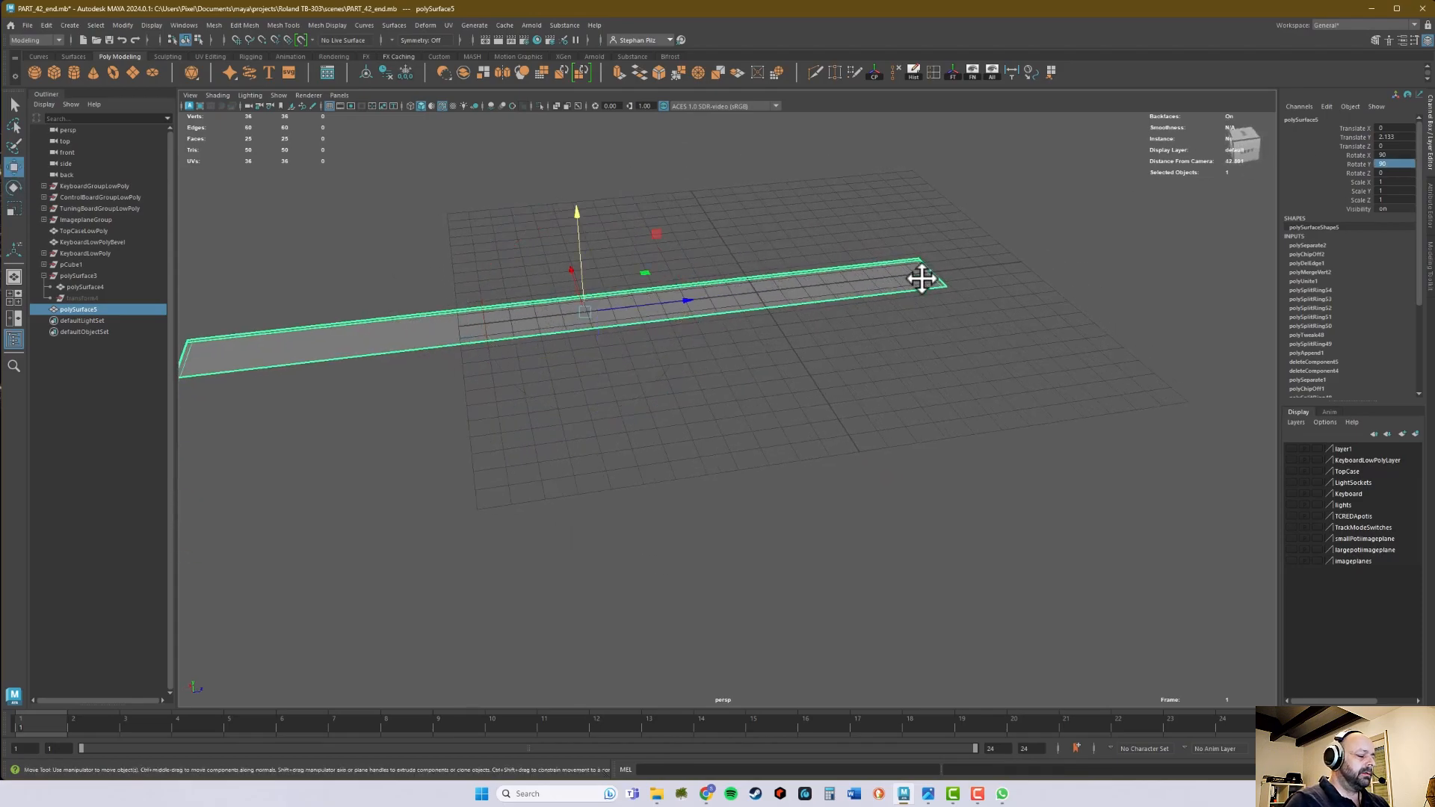
drag(586, 311, 762, 391)
alt+right_drag(762, 390, 857, 392)
key(f)
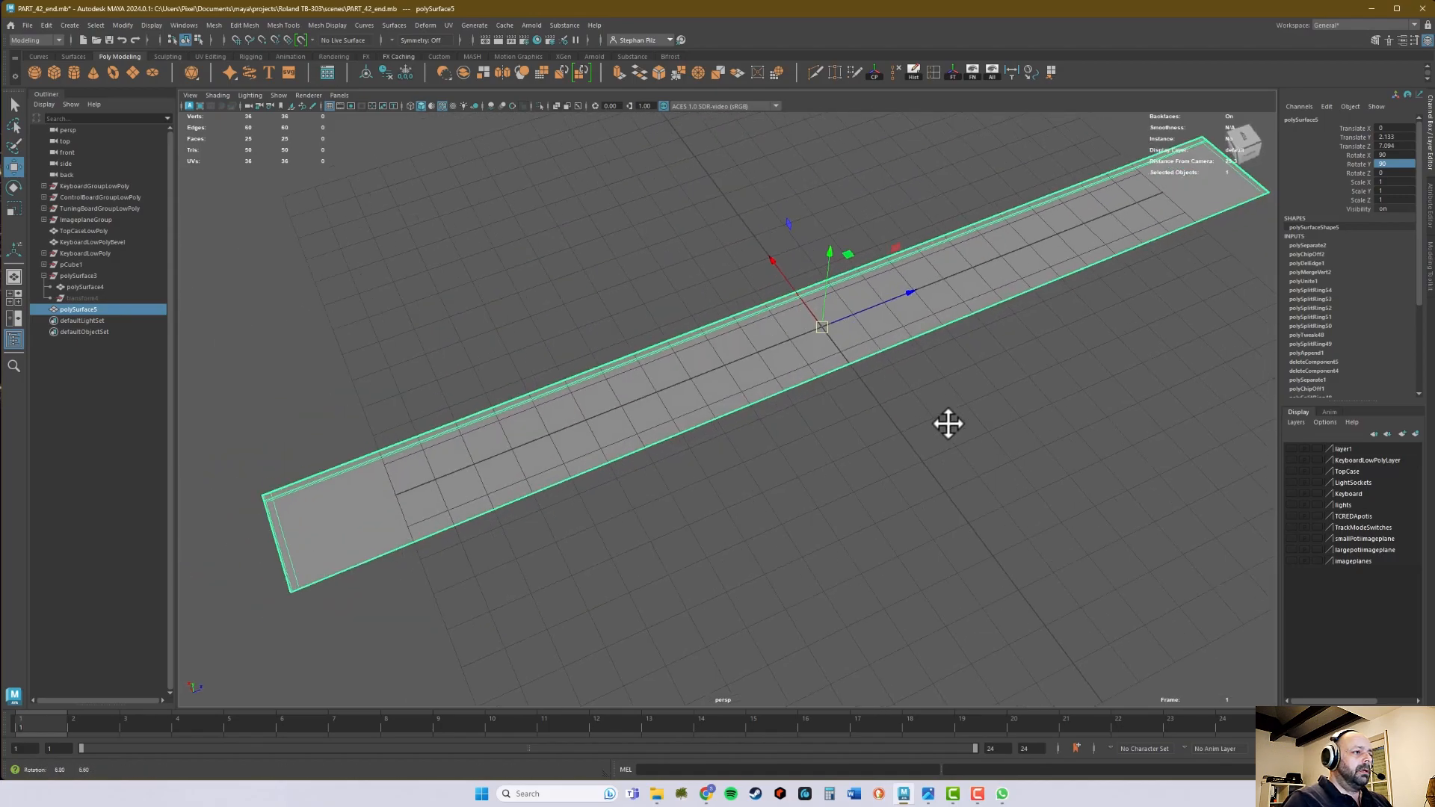
- Check the panel's orientation in the top view and set its Rotate Y to 180 so it lies horizontally
key(space)
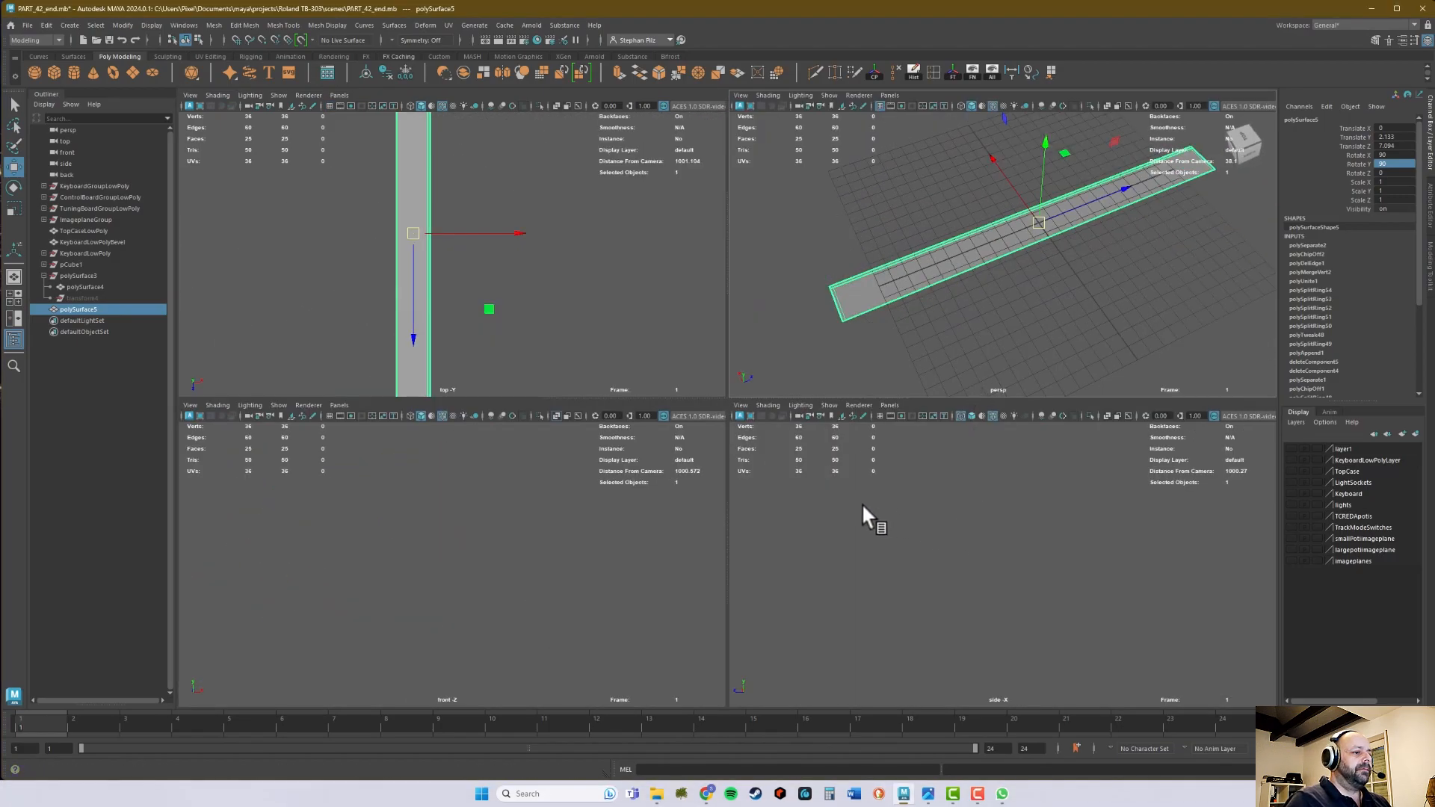
key(space)
alt+right_drag(804, 344, 382, 352)
alt+right_drag(897, 295, 790, 290)
mouse_move(789, 289)
alt+middle_down()
mouse_move(715, 298)
mouse_move(726, 303)
alt+middle_up()
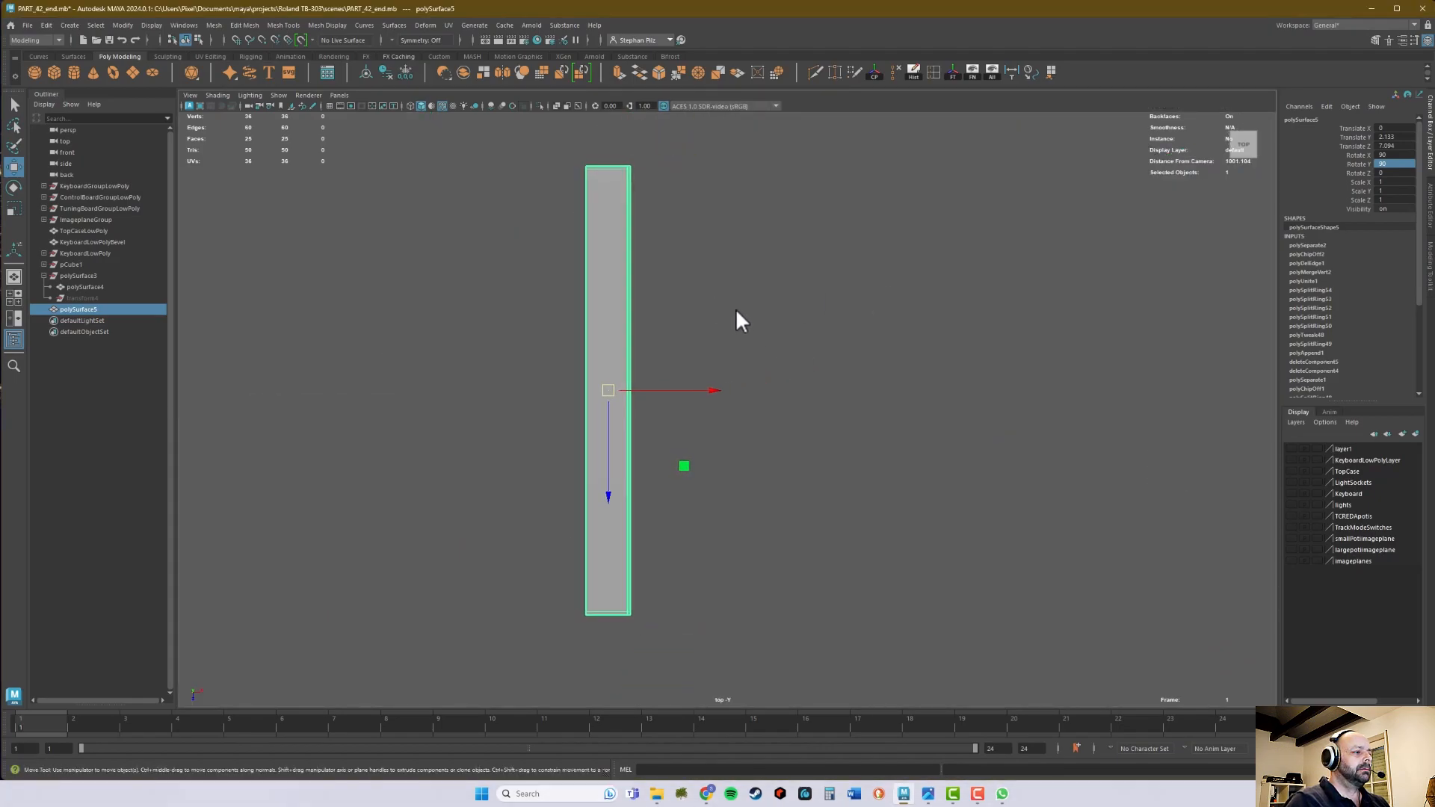
key(space)
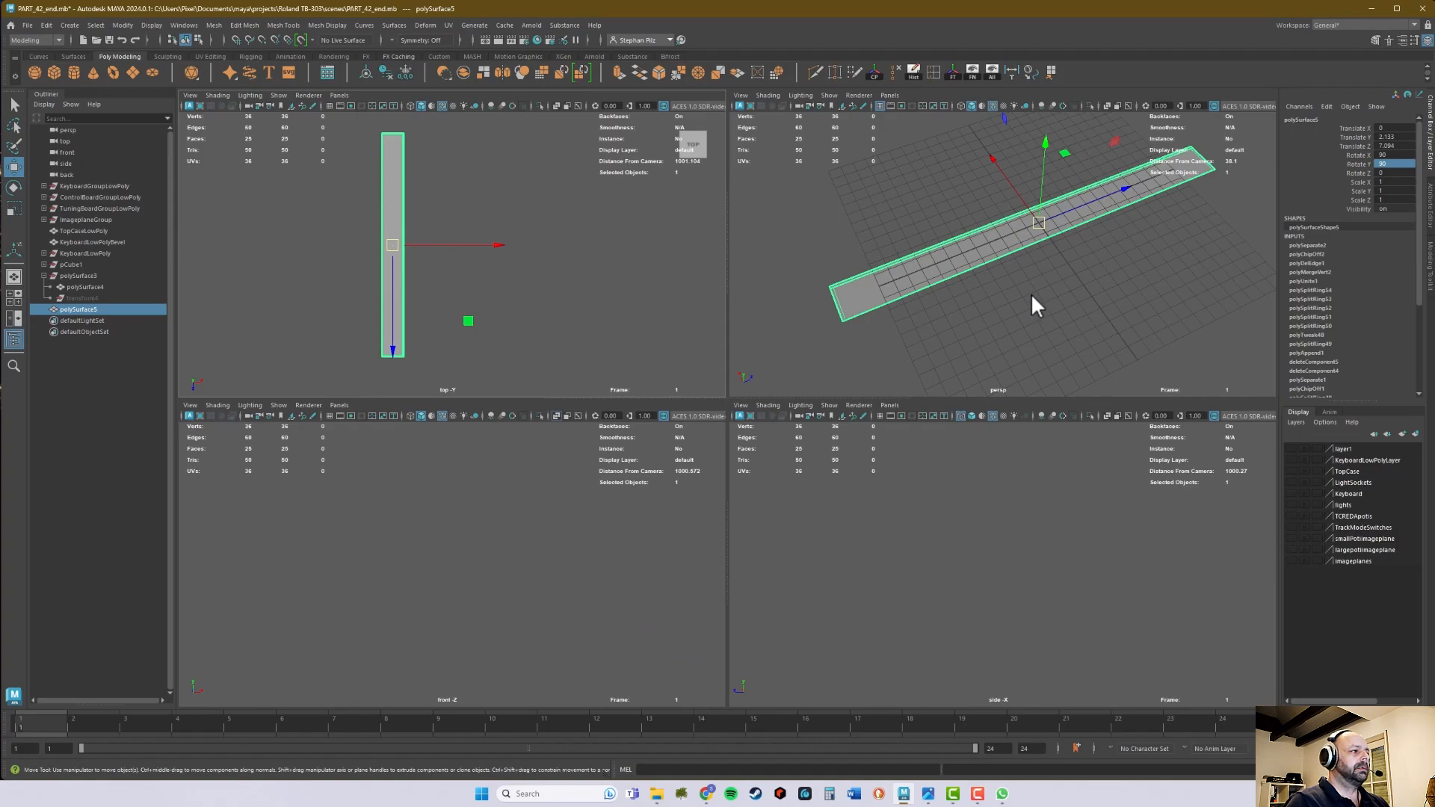
key(e)
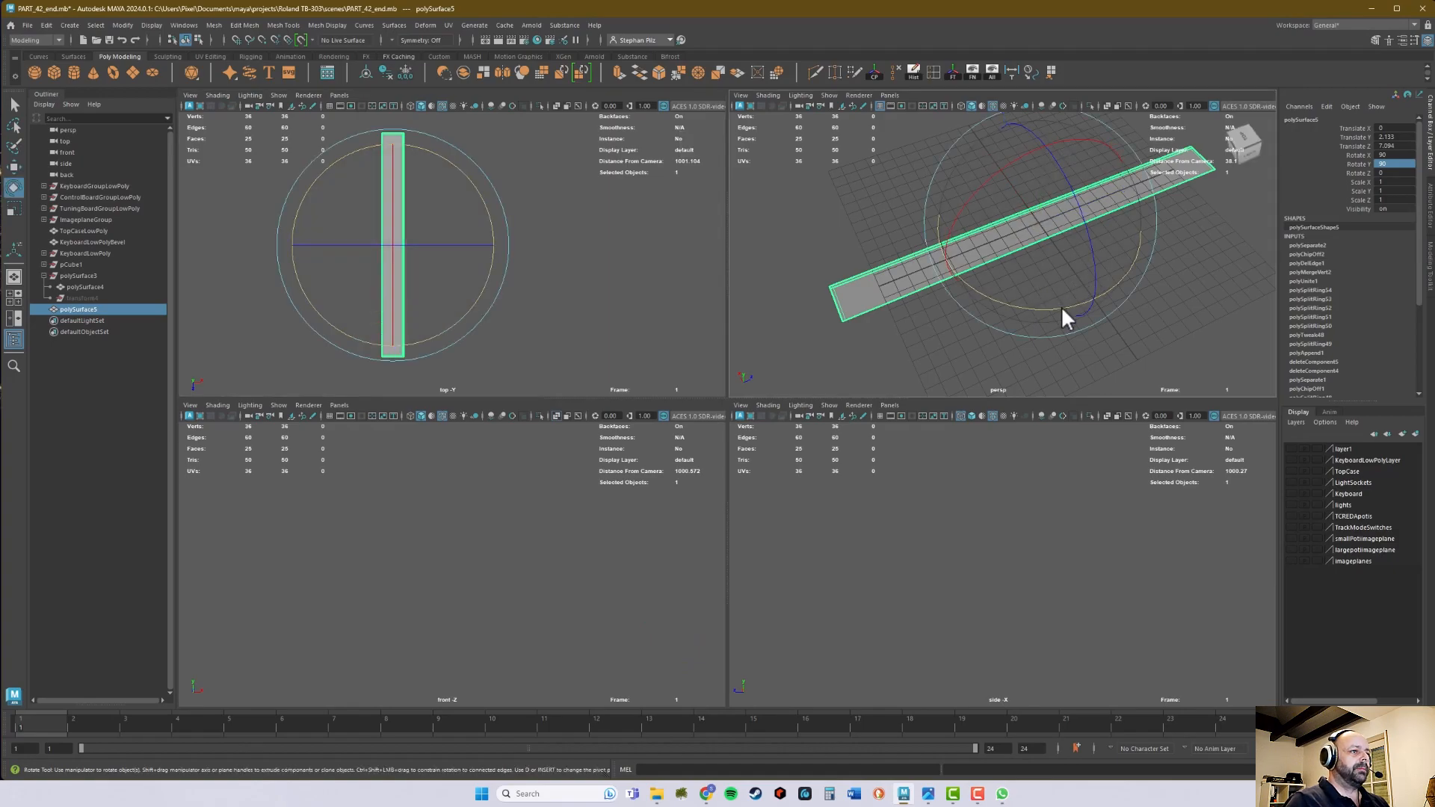
drag(1061, 307, 1105, 302)
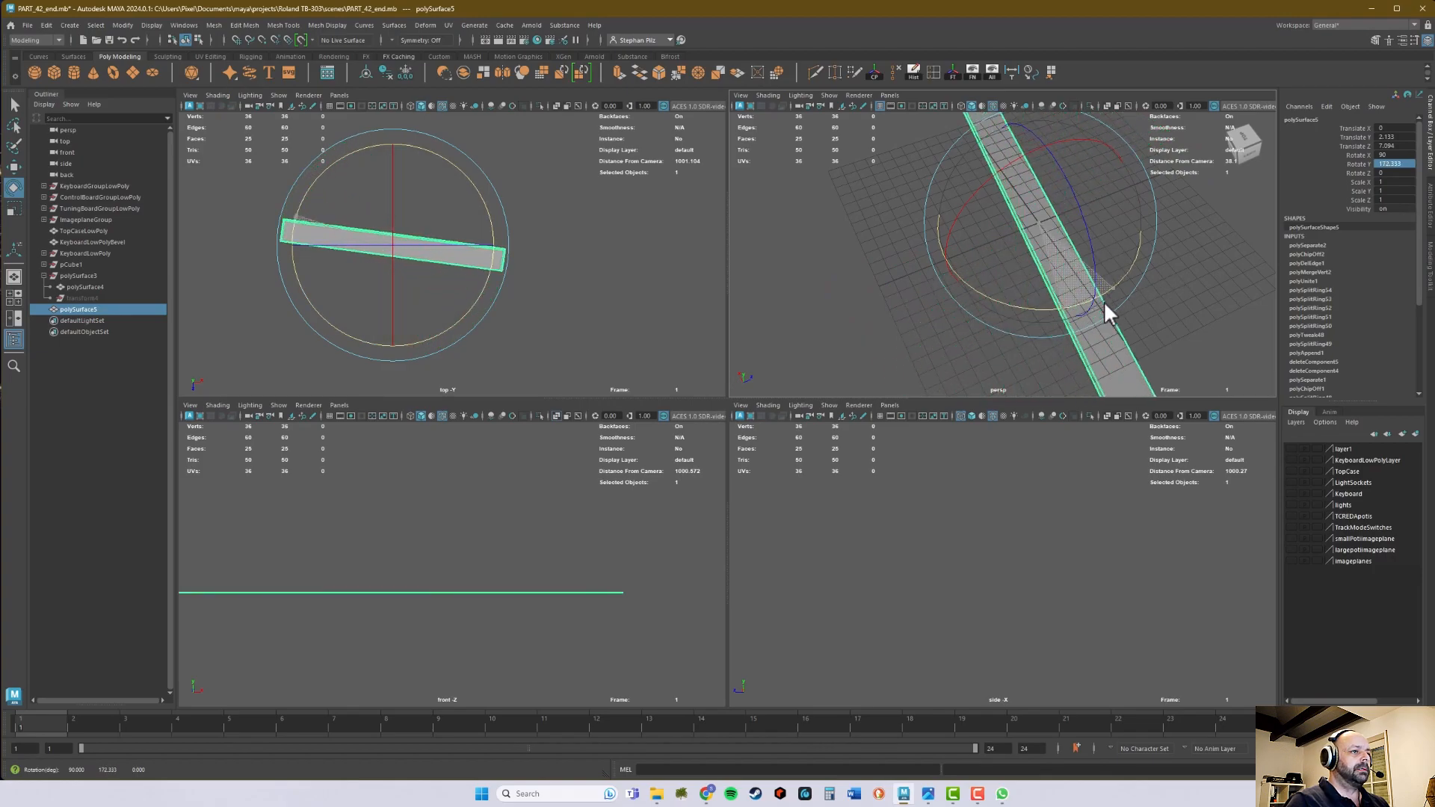
click(1413, 164)
text(180)
key(Return)
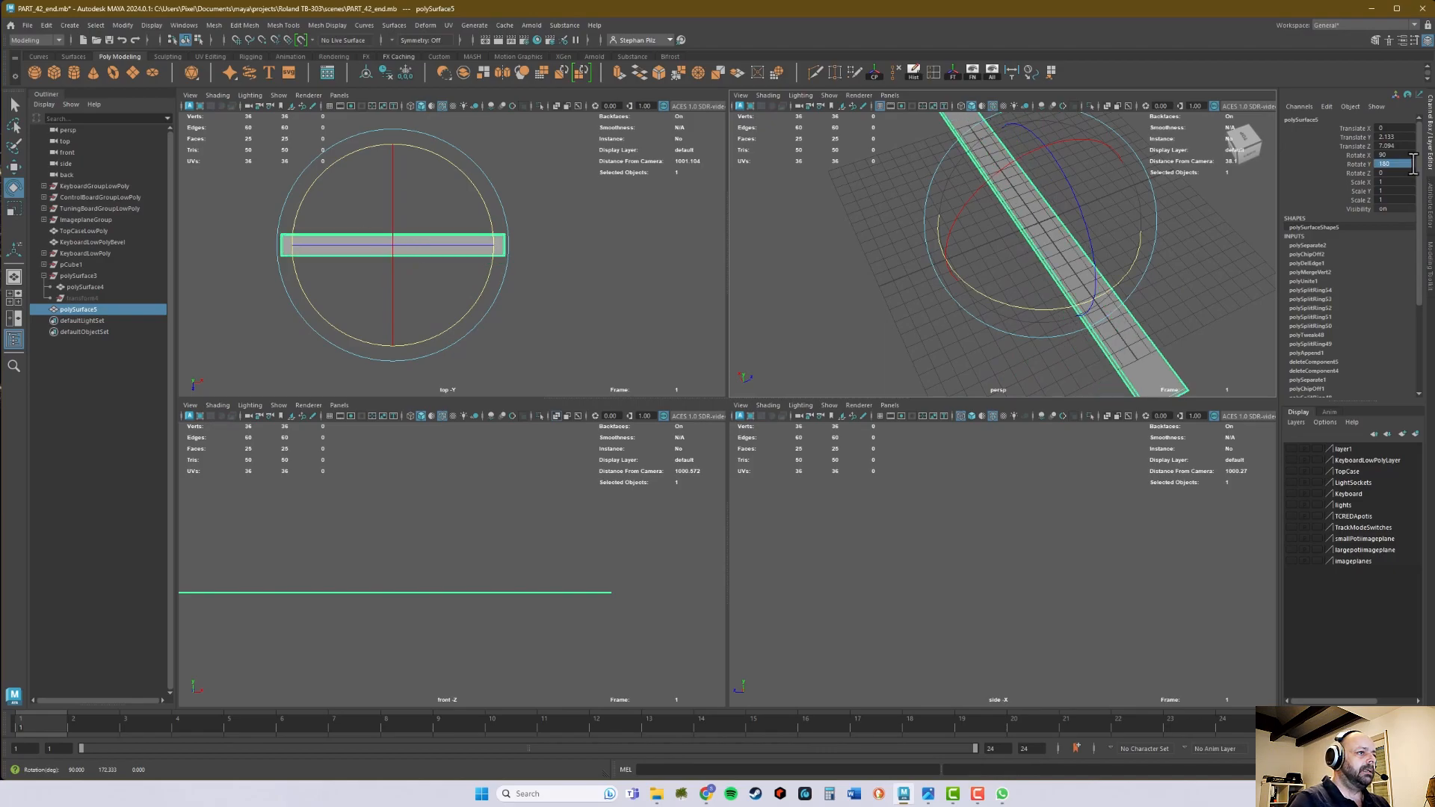
- Frame the back panel in the top view and examine the reference photos 303_back_01.png and 303_back_01_measures.png for socket positions and dimensions
alt+right_drag(448, 305, 698, 288)
alt+middle_drag(698, 289, 797, 330)
mouse_move(652, 329)
alt+right_down()
mouse_move(679, 331)
mouse_move(634, 324)
alt+right_up()
alt+middle_drag(638, 324, 636, 316)
alt+right_drag(636, 316, 586, 314)
key(q)
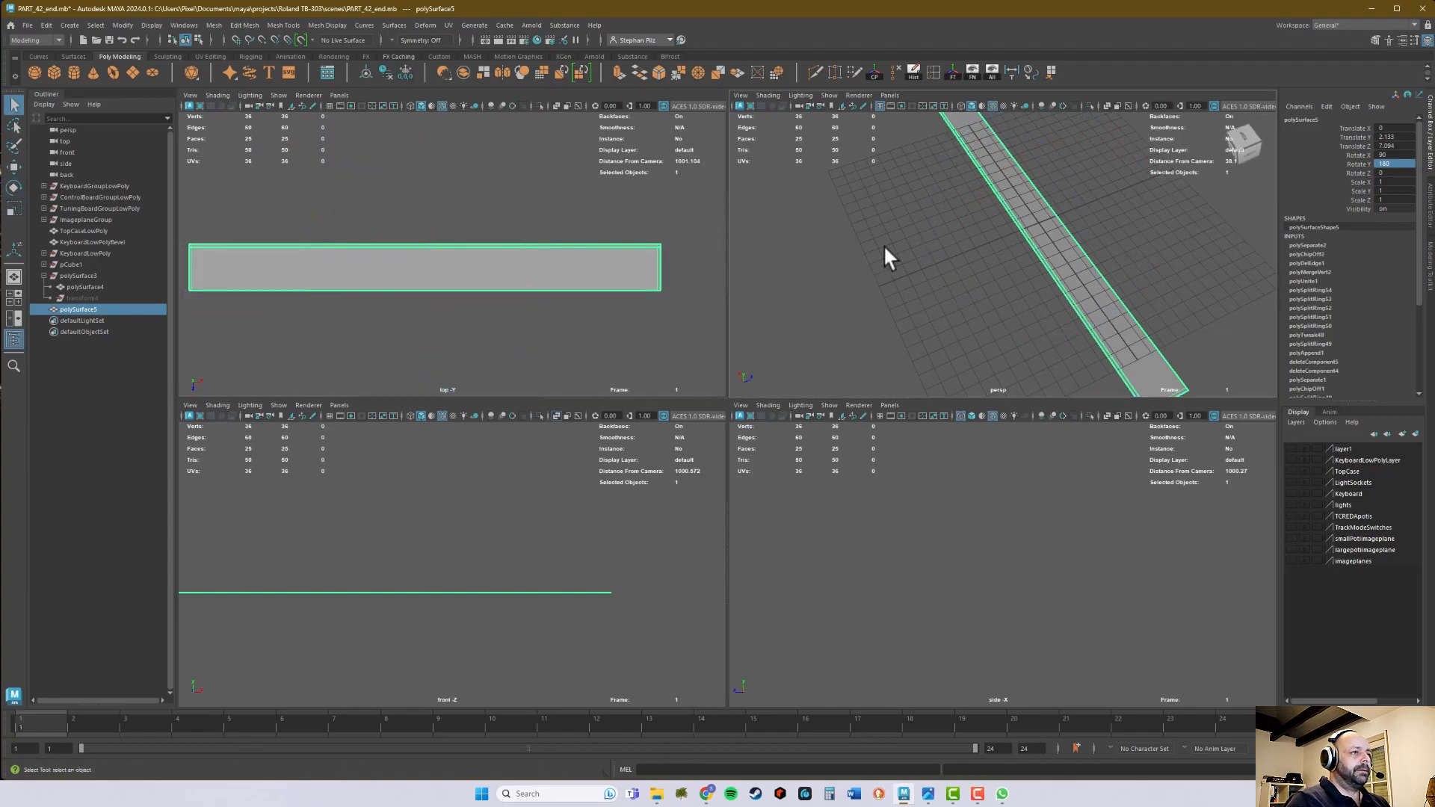
alt+middle_drag(559, 241, 589, 250)
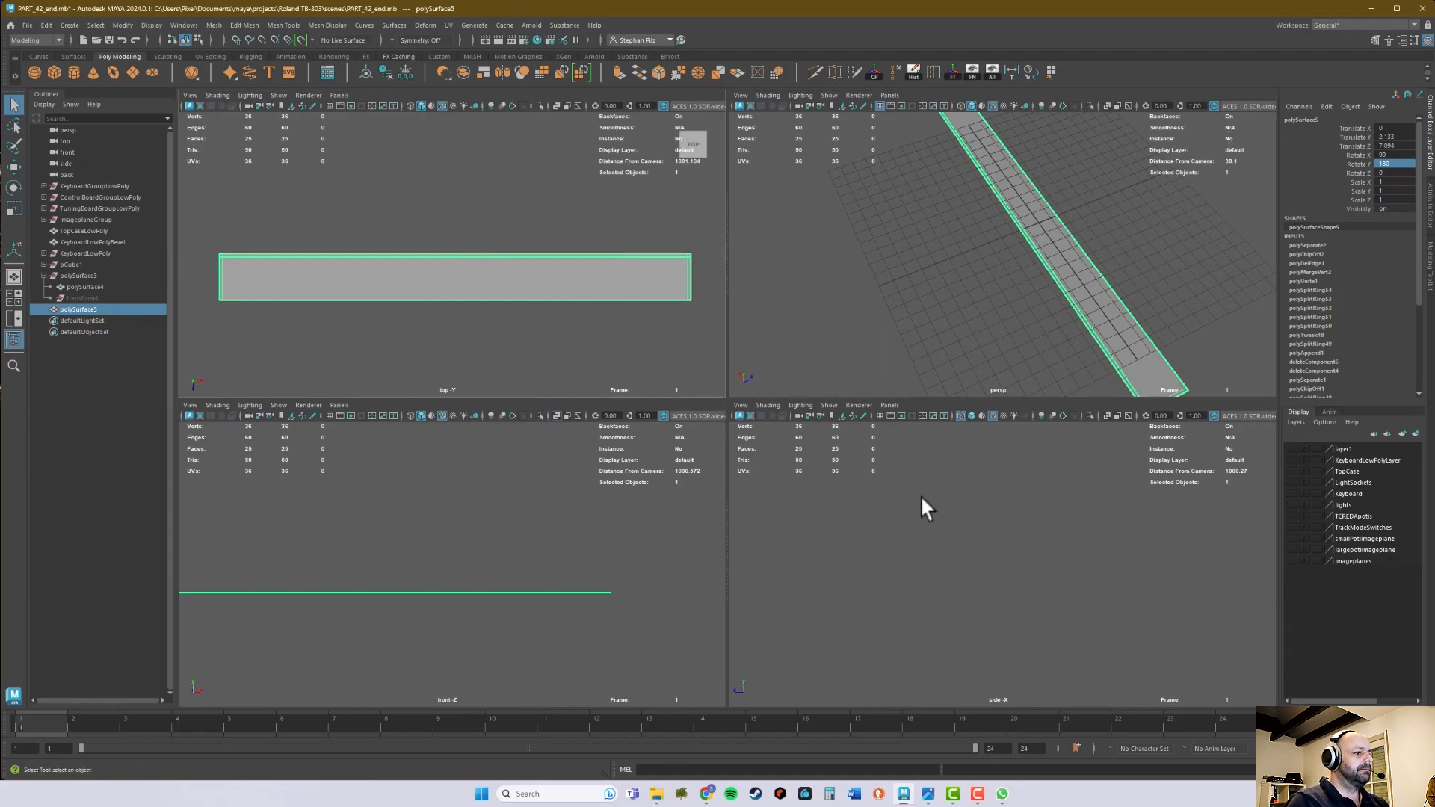
mouse_move(928, 797)
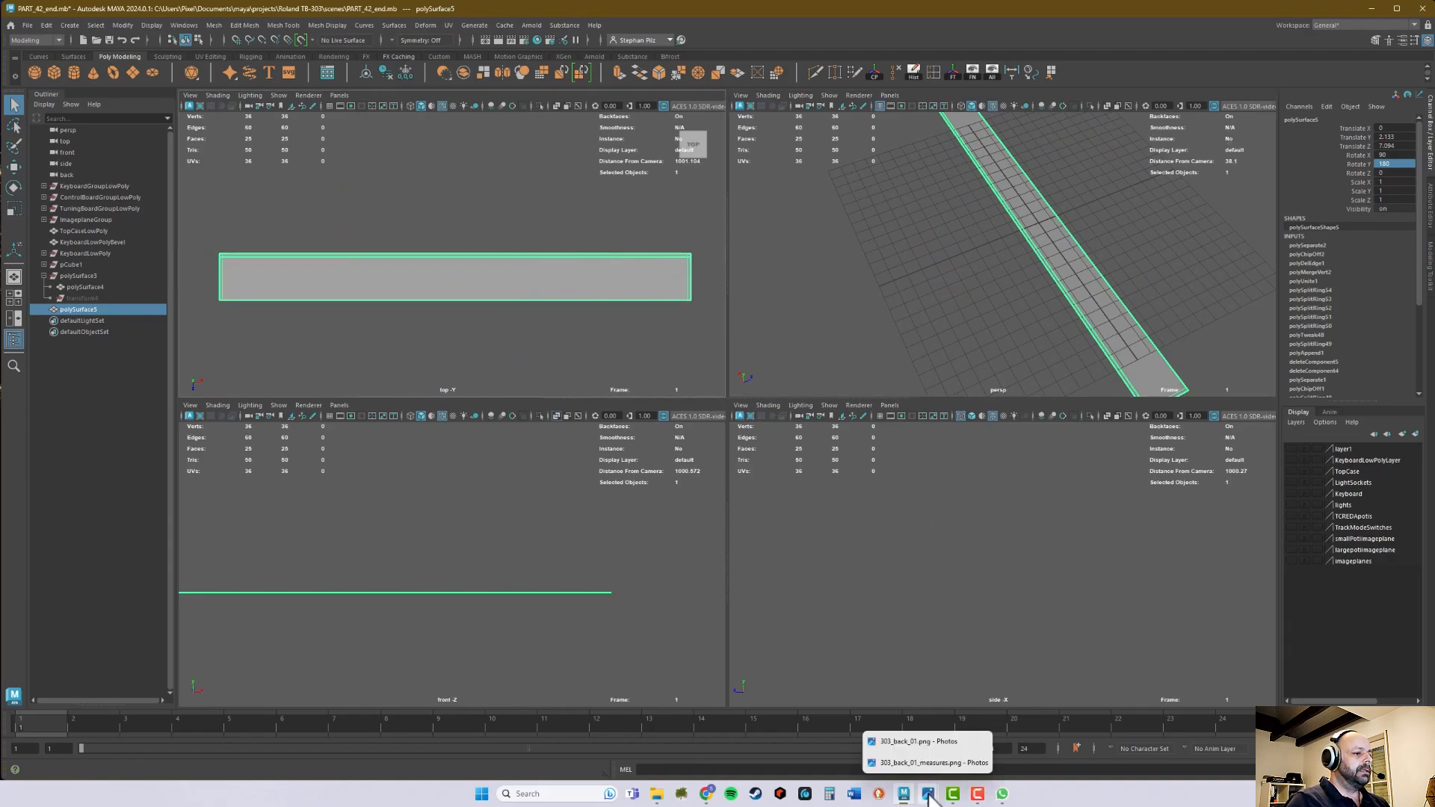
click(927, 740)
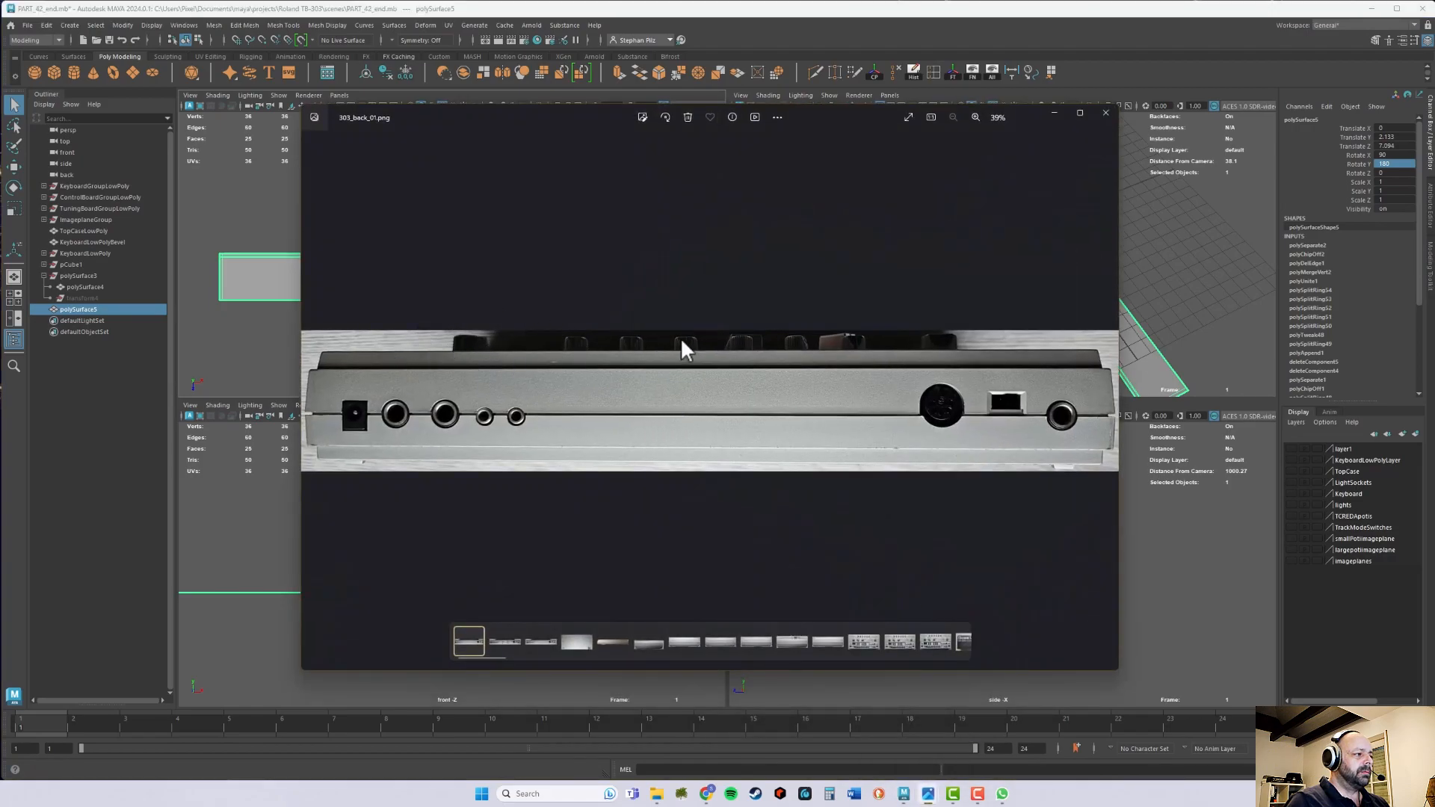
mouse_move(934, 802)
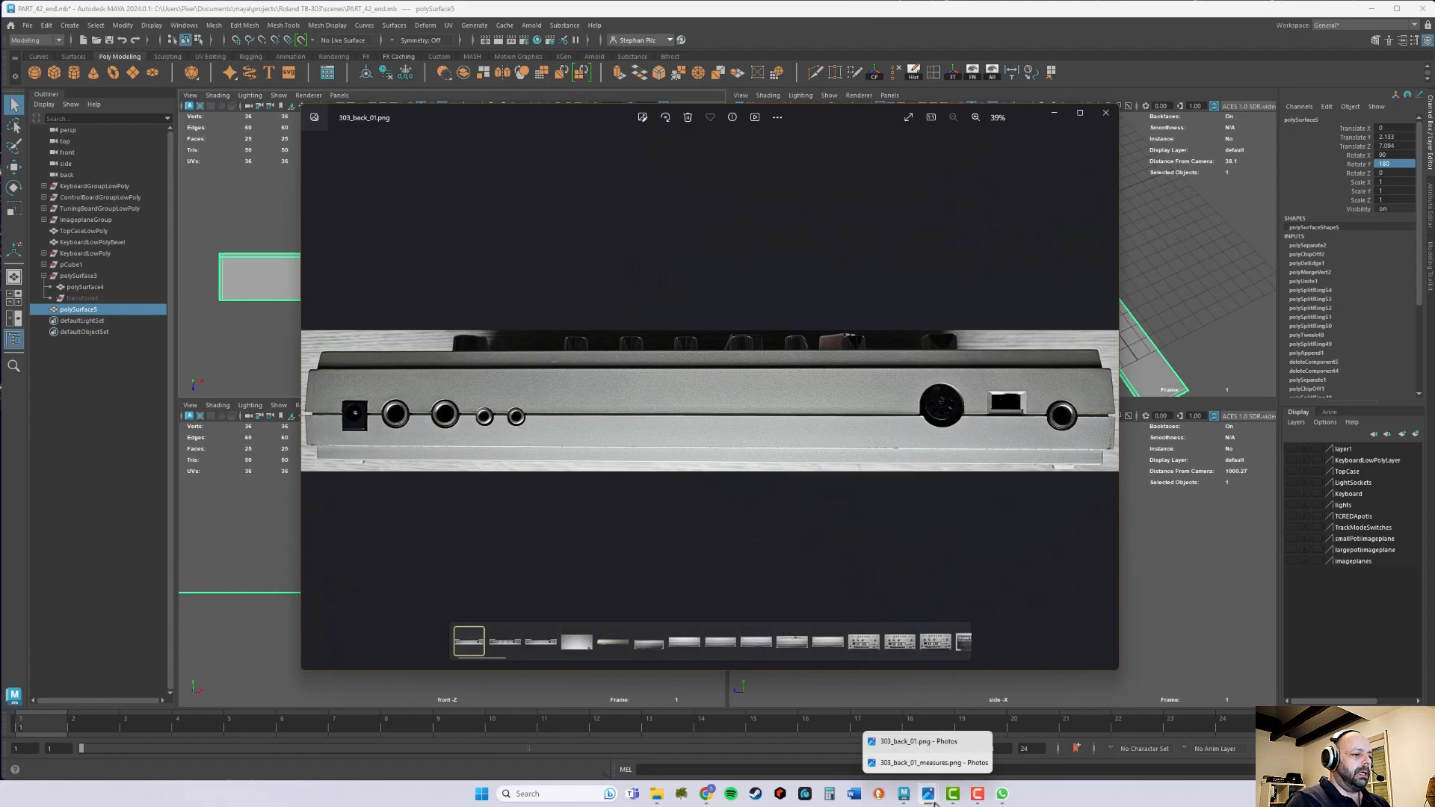
click(927, 763)
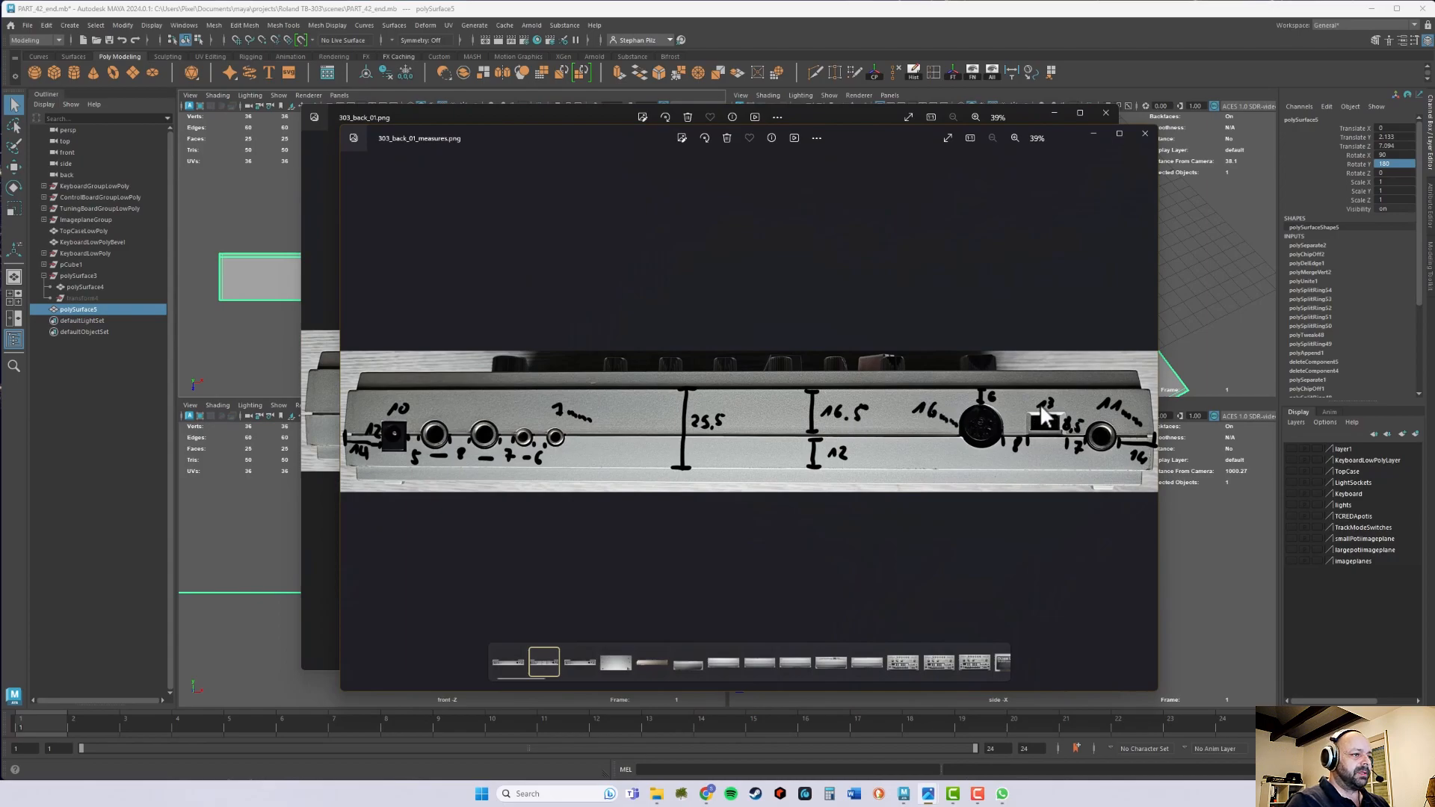
click(1092, 132)
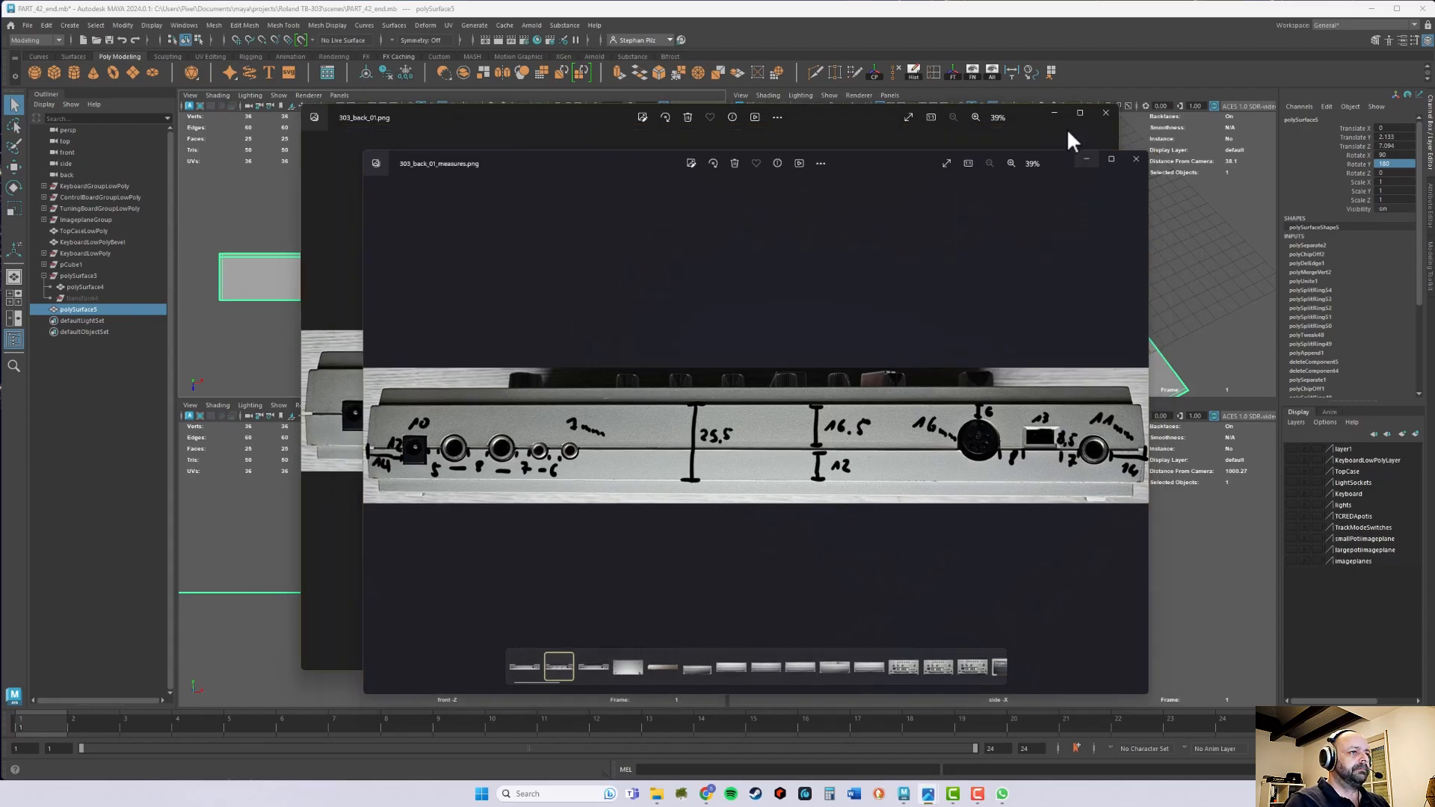
click(1055, 112)
- Import 303_back_01_measures.png as an image plane in the top view and frame it with the back panel
alt+middle_drag(563, 327, 581, 340)
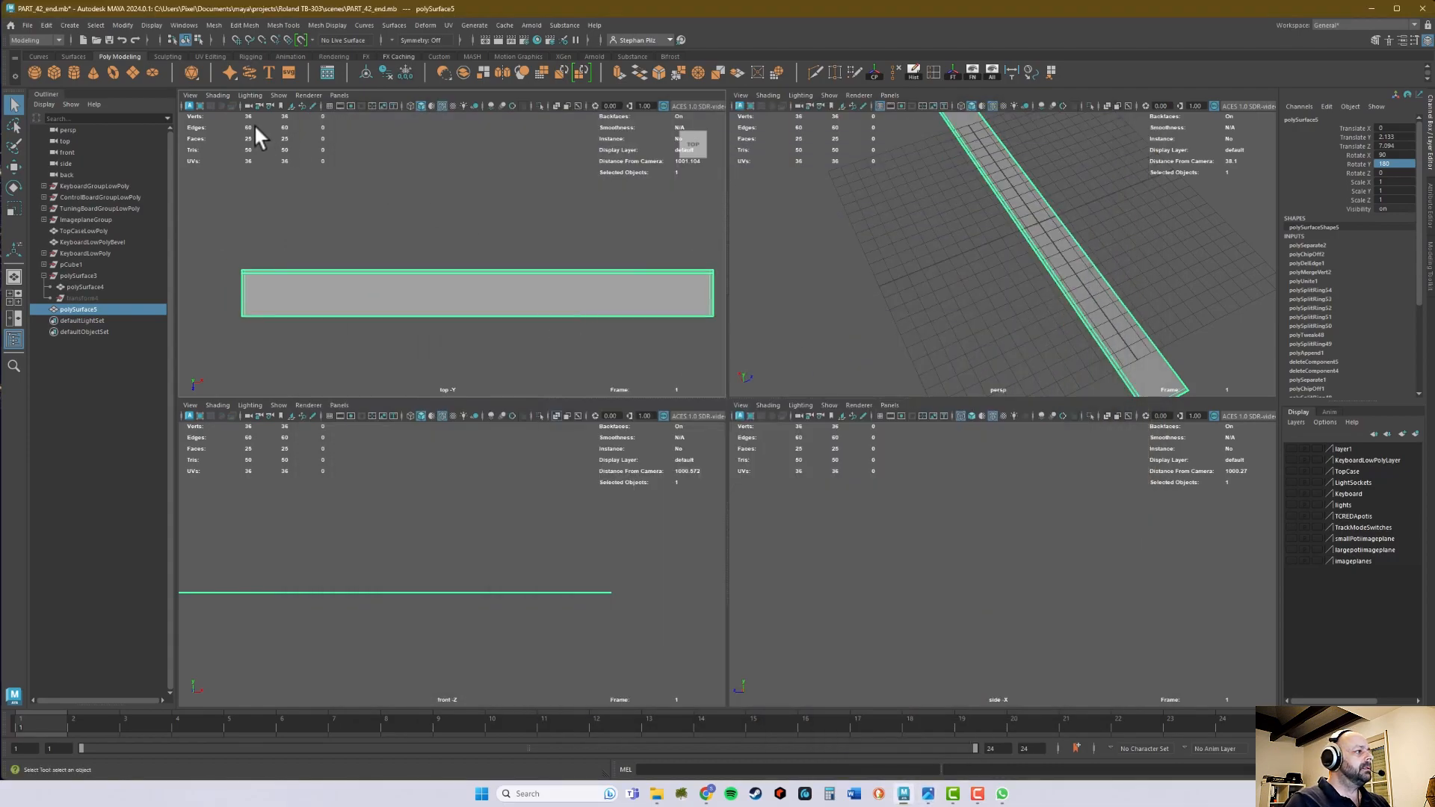
click(191, 96)
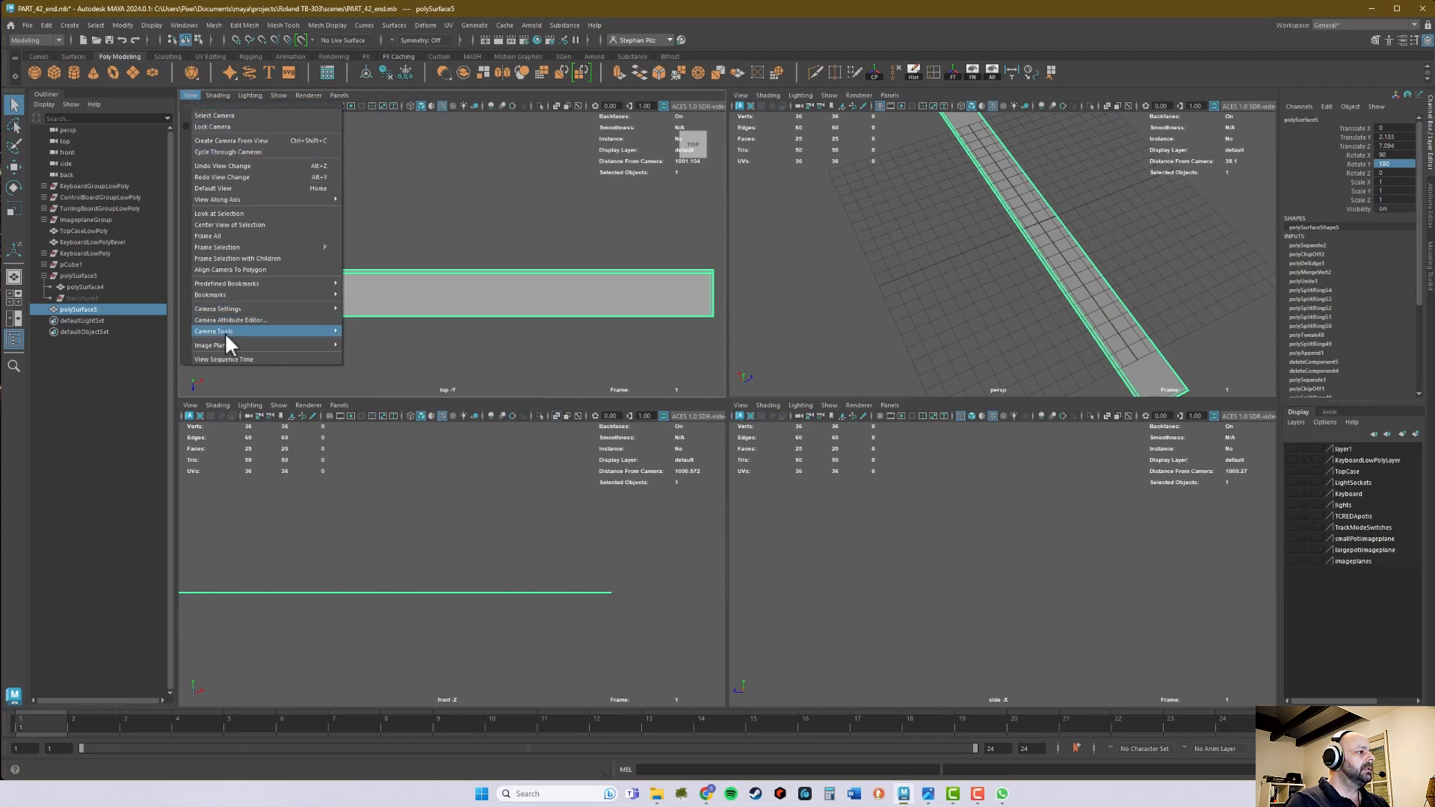
mouse_move(262, 345)
click(379, 347)
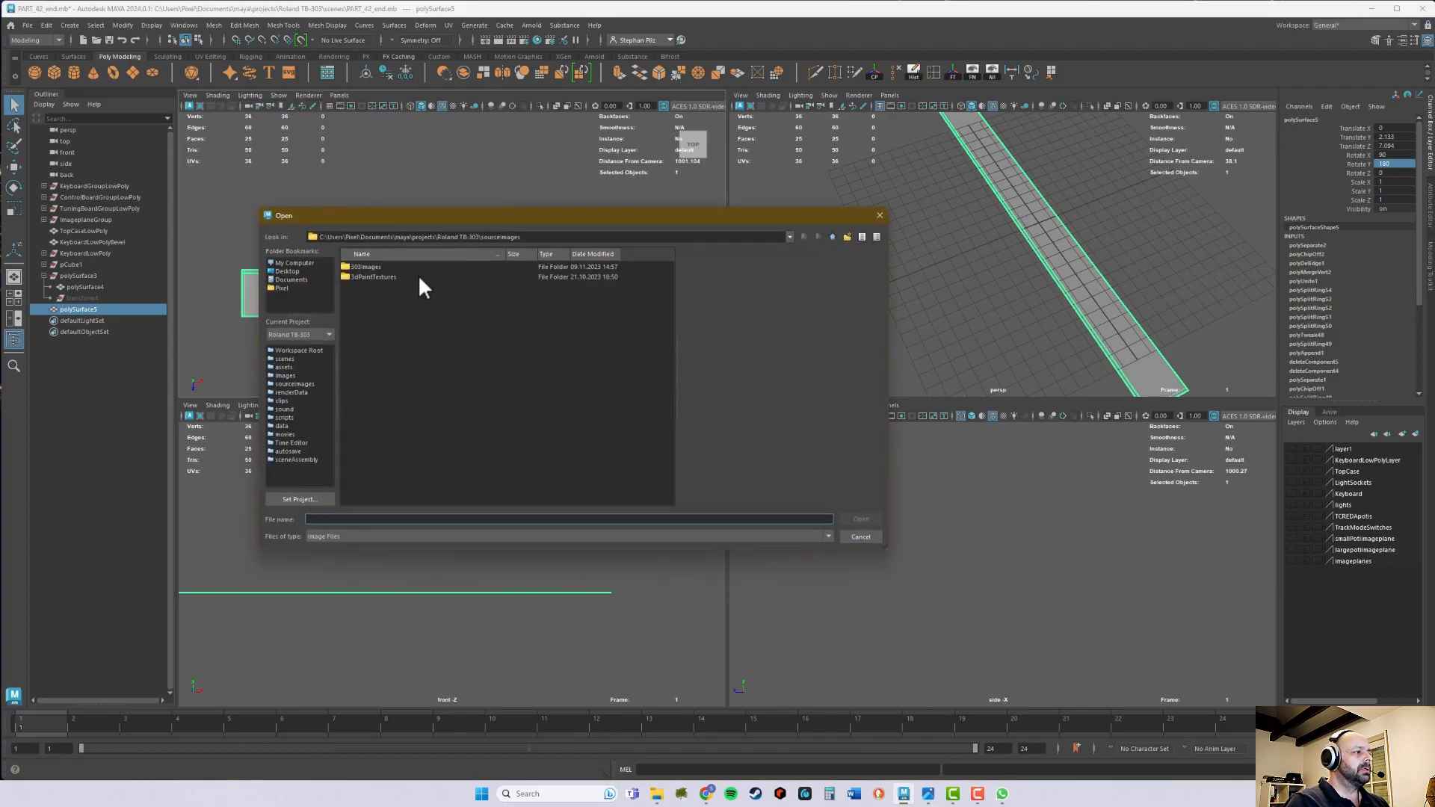
double_click(372, 268)
scroll(419, 419, down, 20)
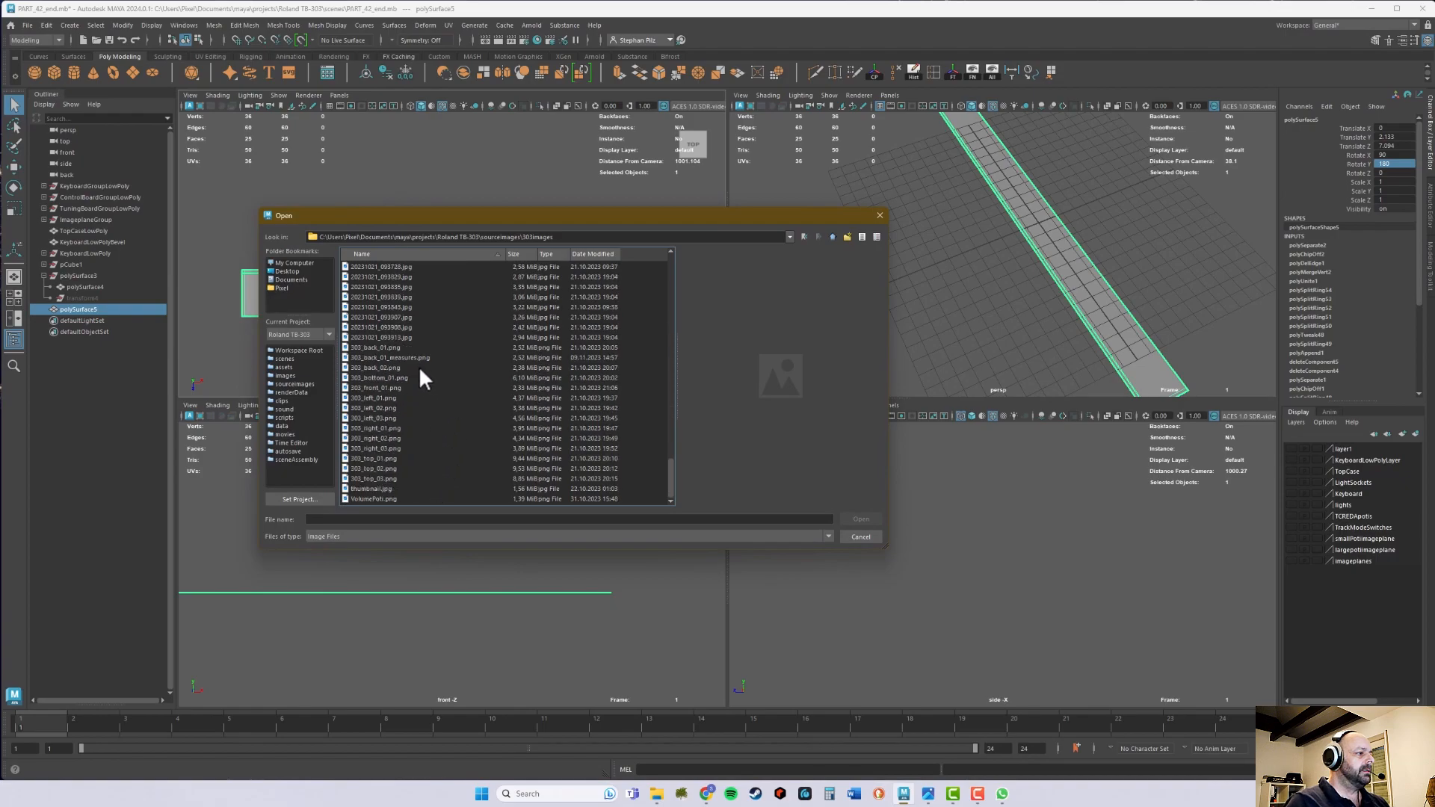
click(389, 358)
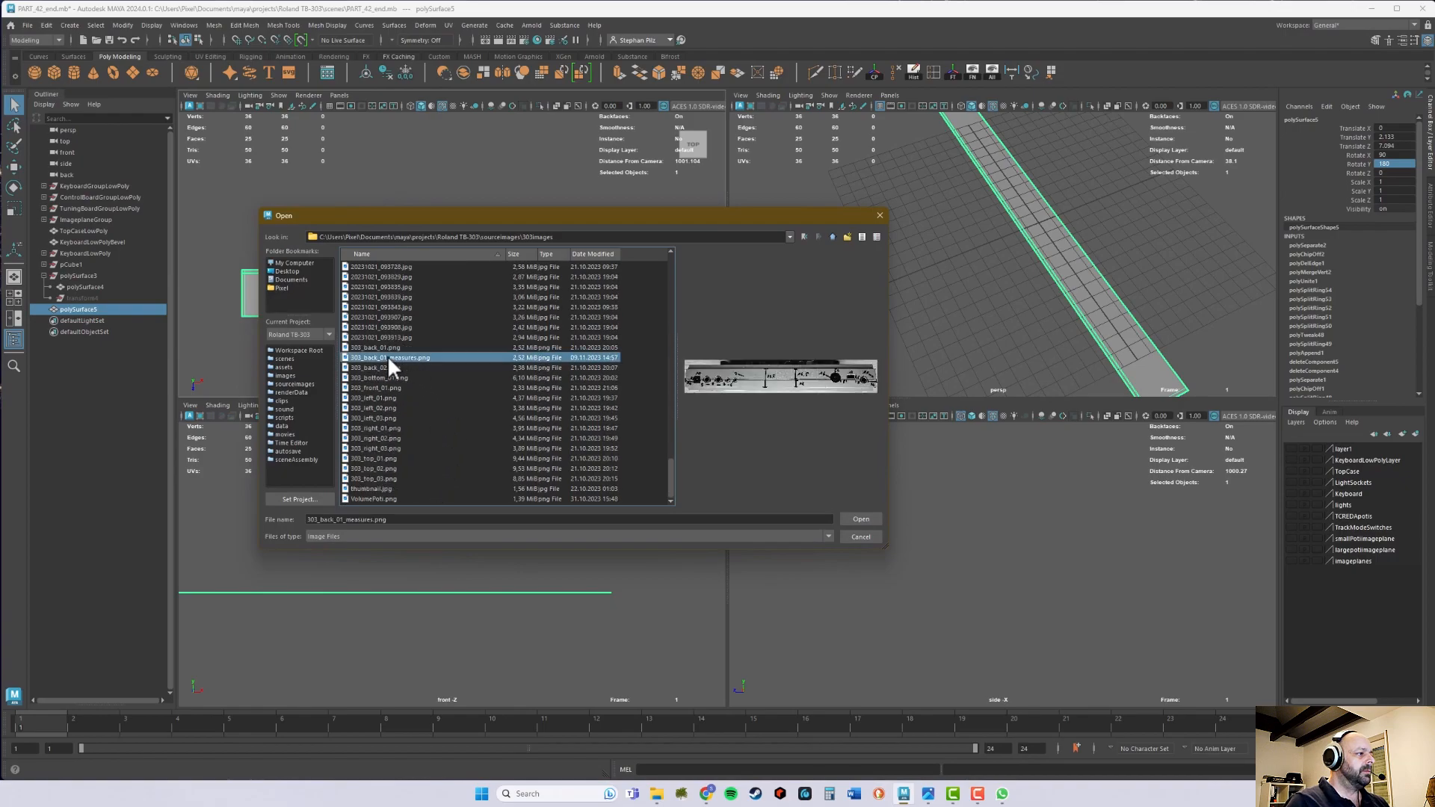
click(863, 519)
key(space)
alt+middle_drag(1084, 410, 924, 345)
alt+right_drag(924, 346, 537, 346)
alt+middle_drag(537, 355, 625, 336)
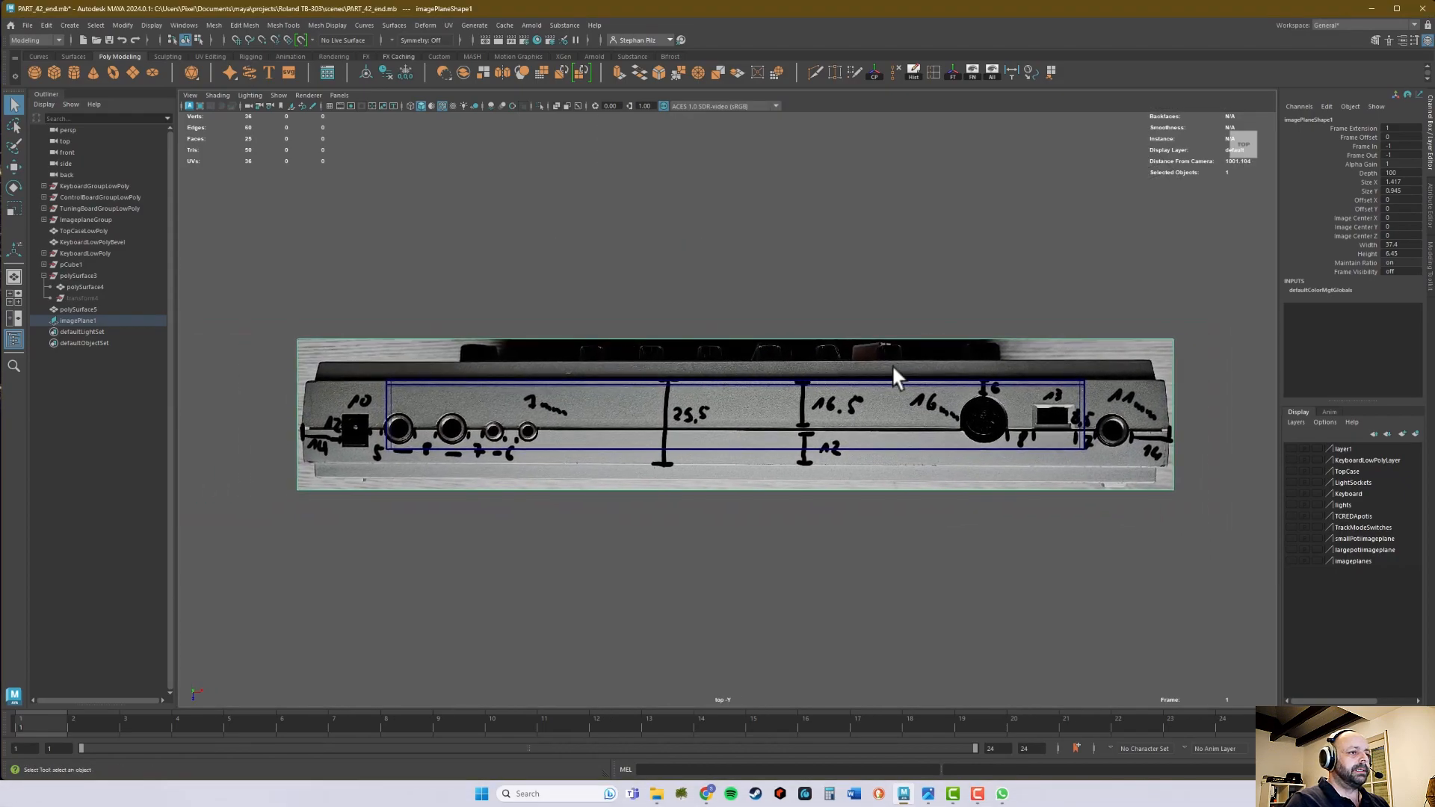
- Move the image plane down along the Y axis to about 5 units below the back panel
key(space)
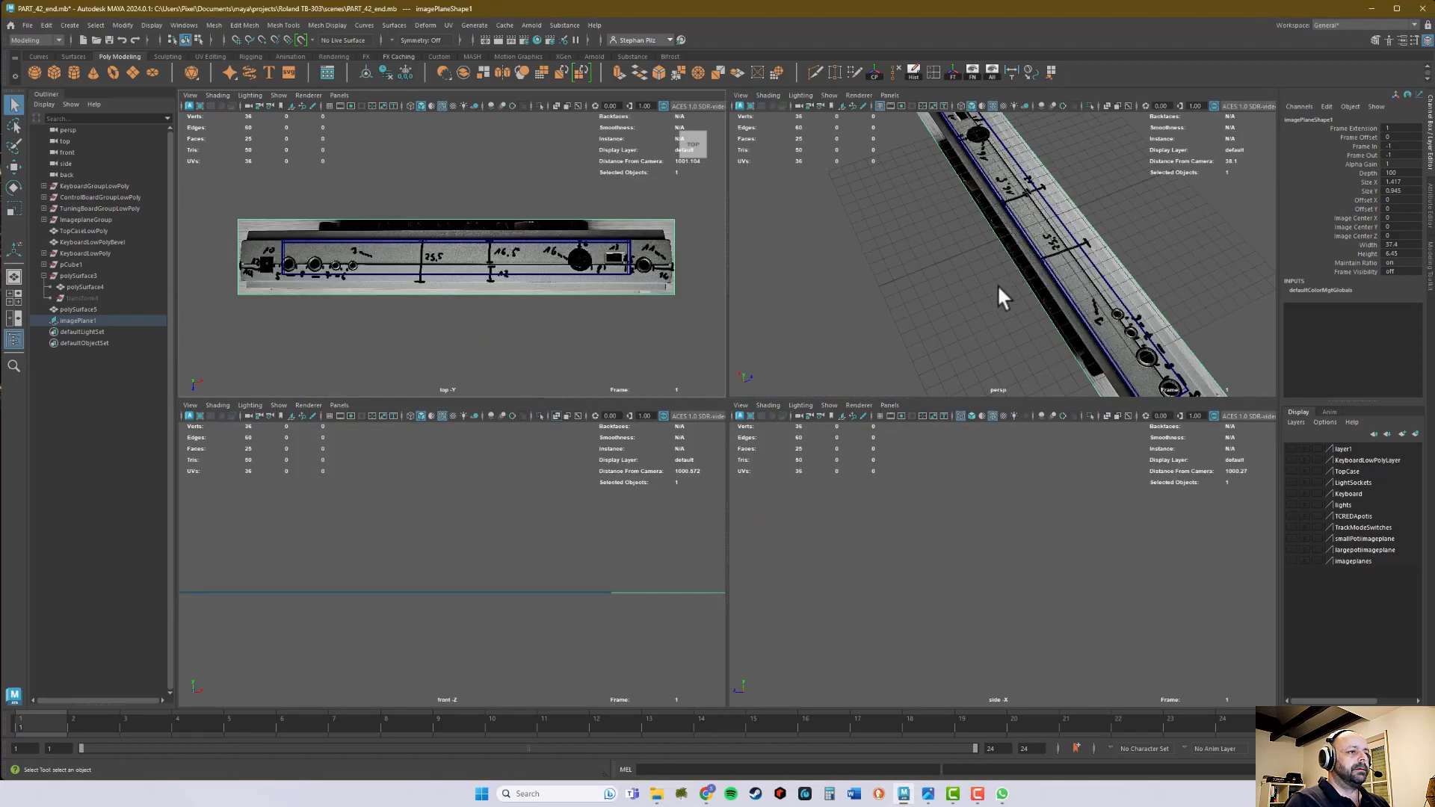
alt+drag(984, 311, 1022, 279)
key(w)
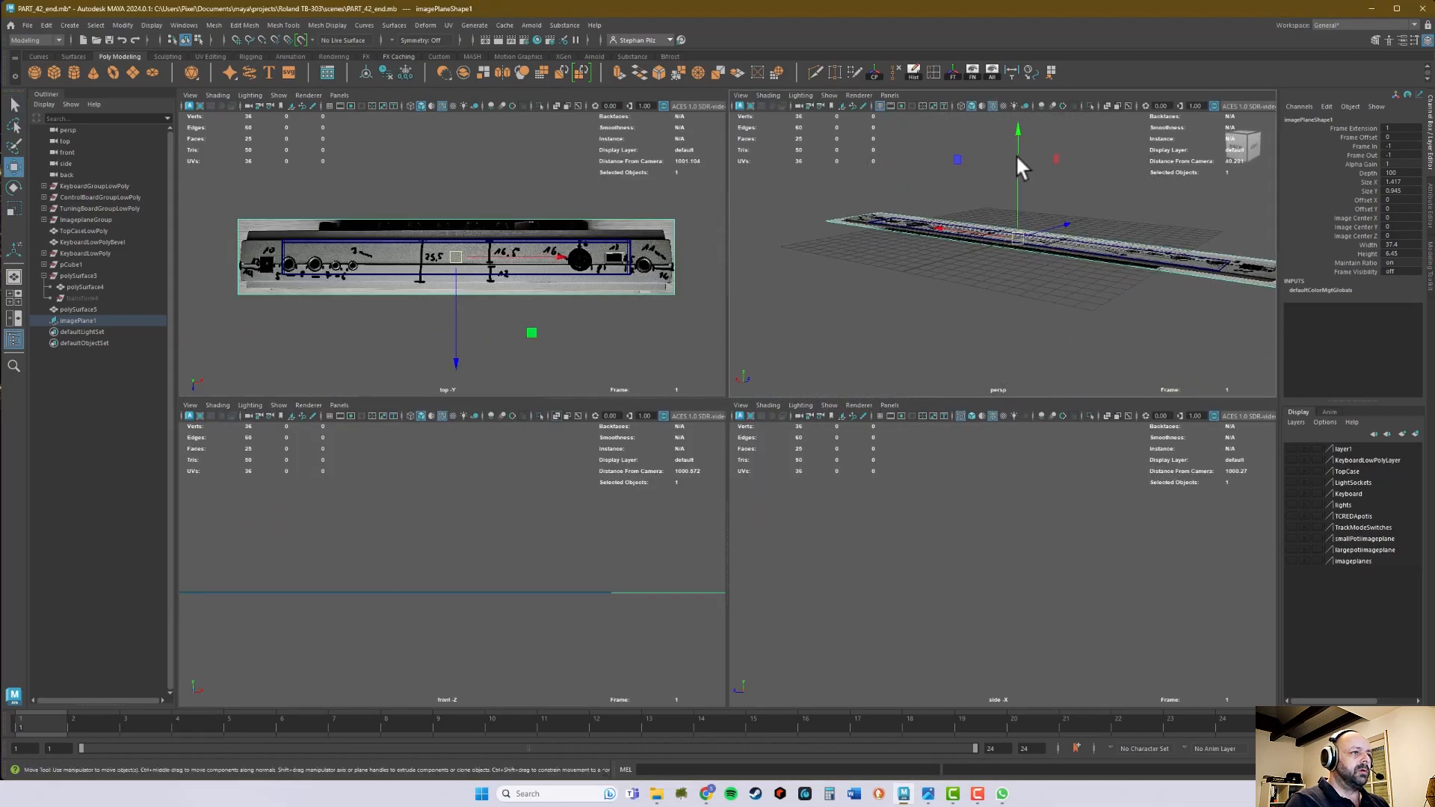
drag(1019, 170, 1019, 231)
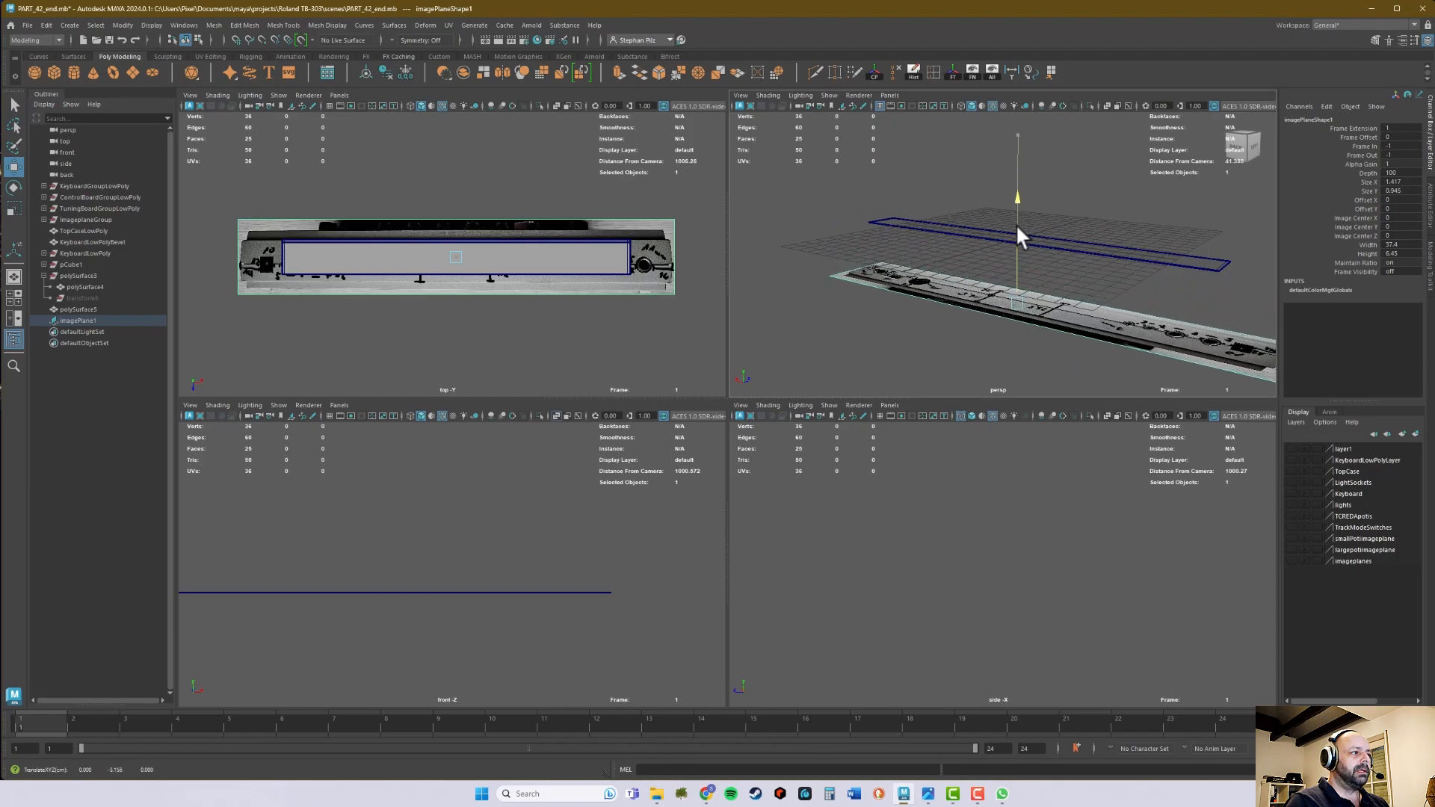
- Scale the image plane down uniformly in the top view to the back panel's width and adjust its Z position
key(space)
alt+middle_drag(635, 354, 584, 335)
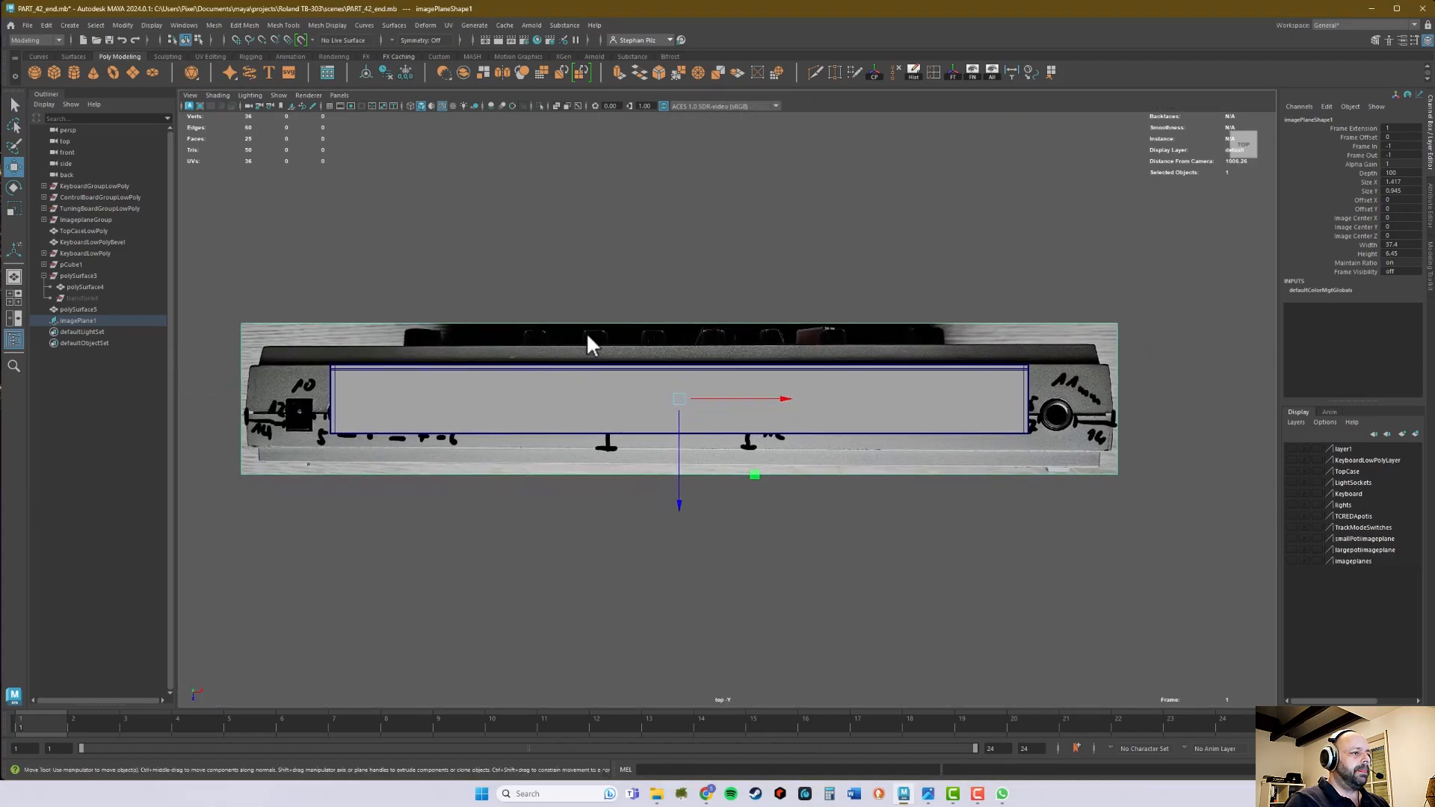
key(r)
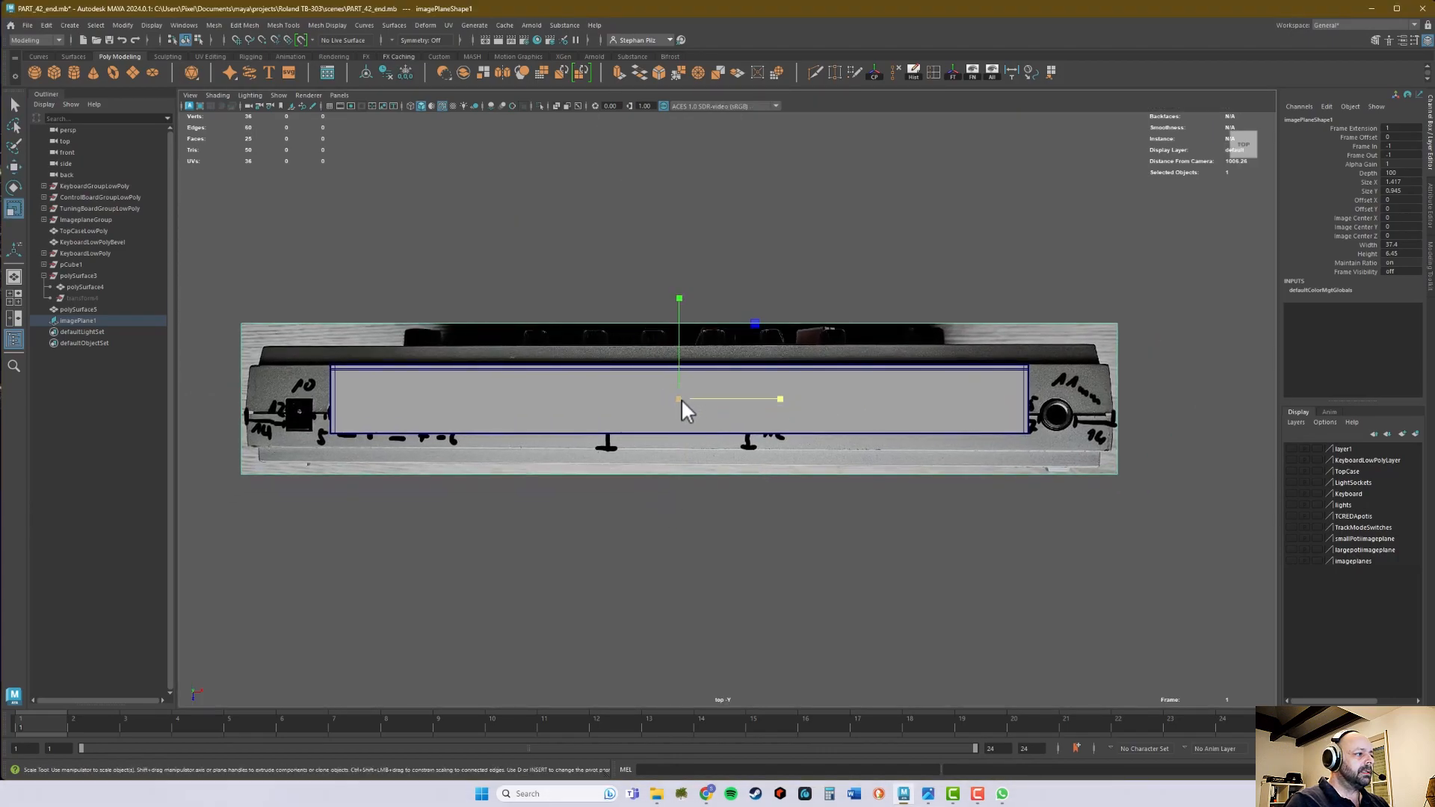
drag(681, 398, 591, 419)
key(w)
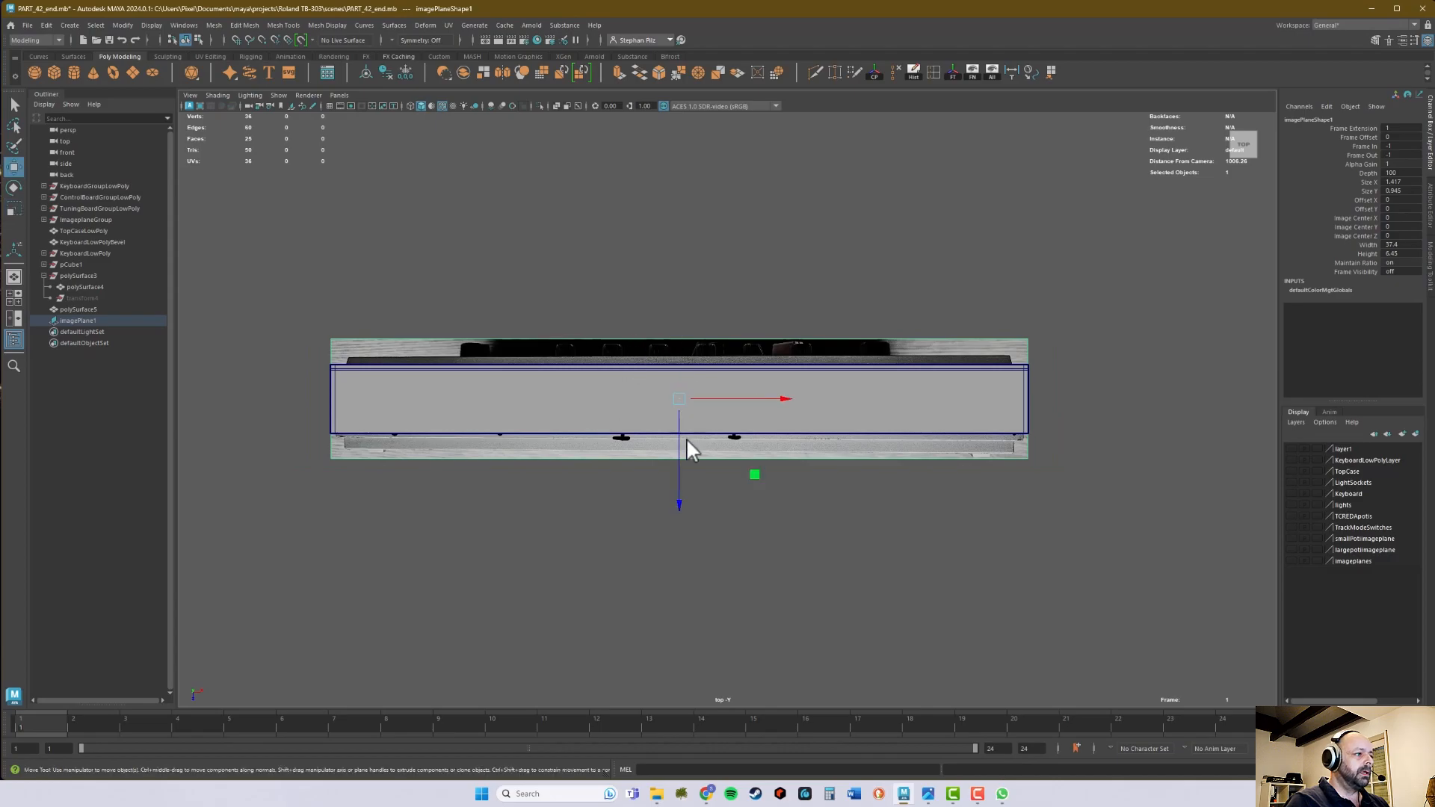
mouse_move(680, 500)
mouse_down()
mouse_move(678, 483)
mouse_move(684, 494)
mouse_up()
alt+right_drag(897, 448, 1383, 388)
alt+middle_drag(905, 375, 1061, 391)
alt+right_drag(1061, 390, 769, 399)
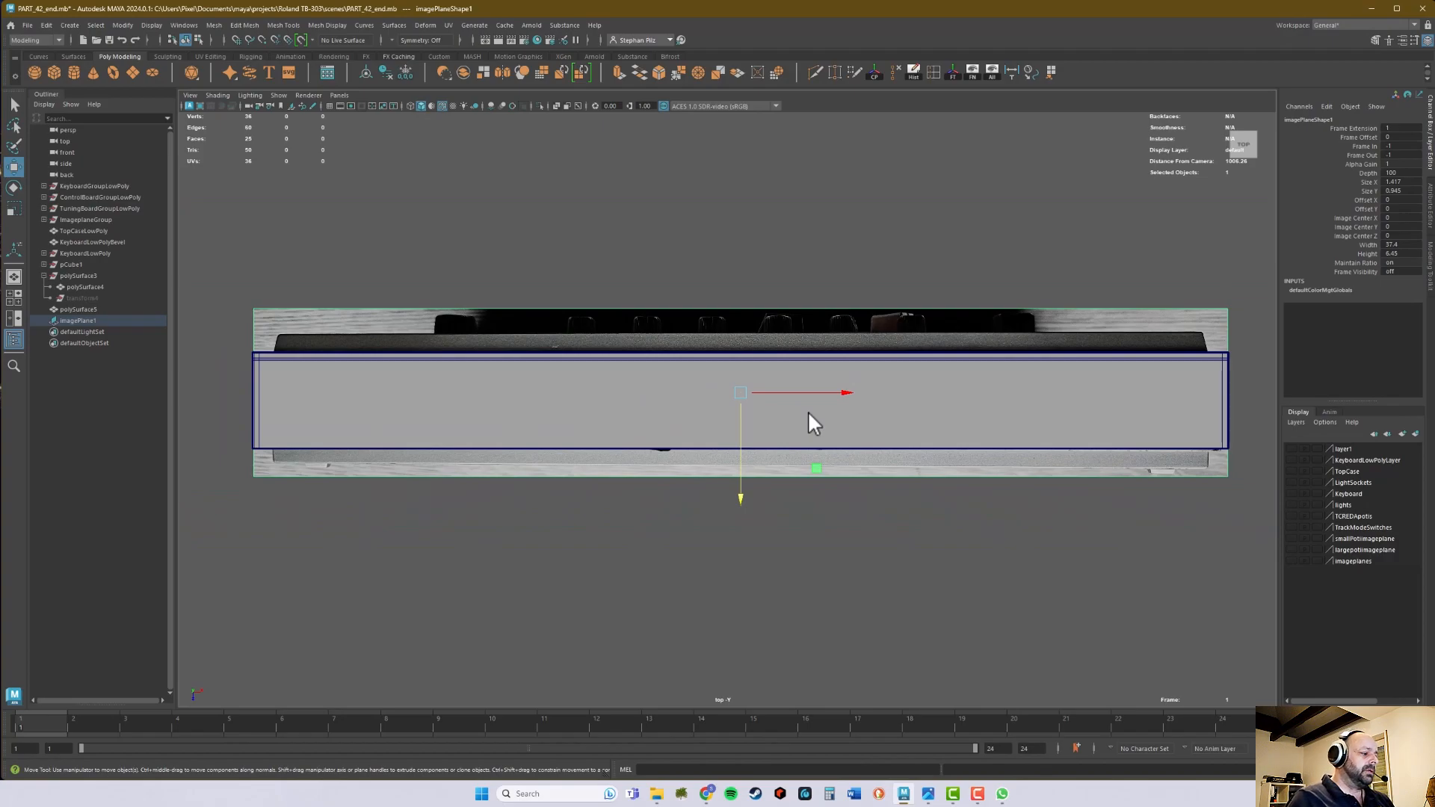
- Enlarge the image plane slightly beyond the panel's ends and shift it along Z toward the panel's outline
key(r)
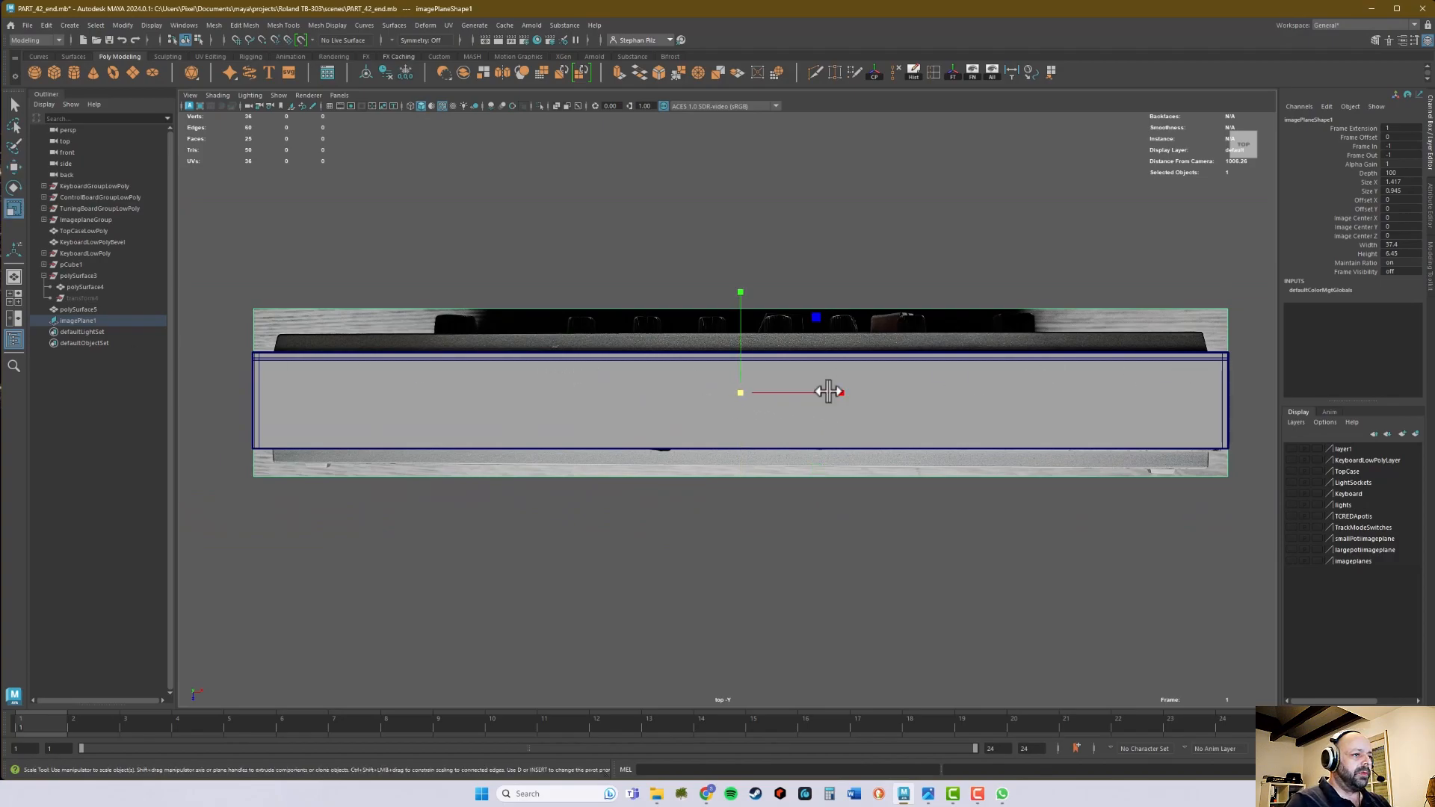
drag(740, 393, 768, 392)
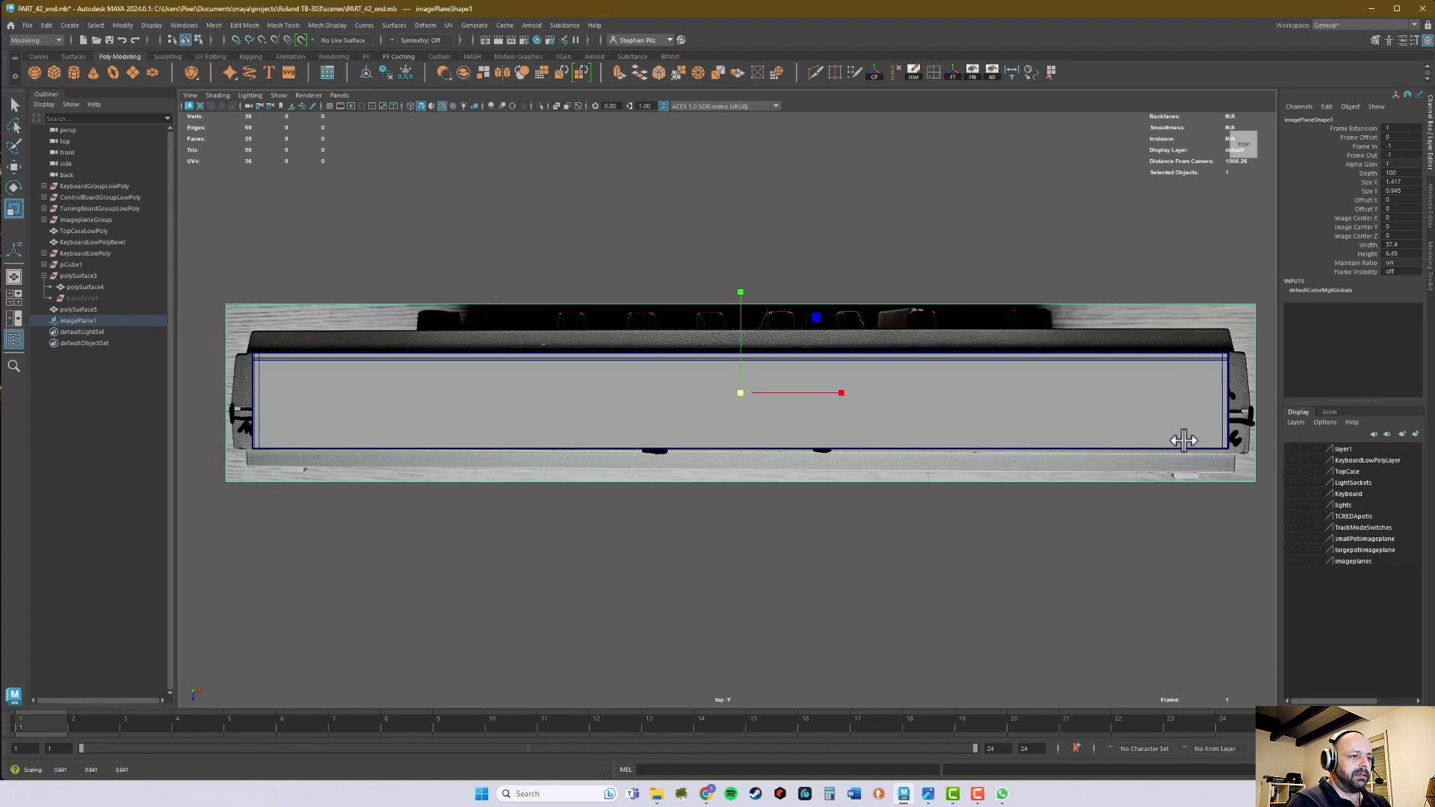
drag(742, 394, 728, 394)
key(w)
drag(741, 499, 738, 495)
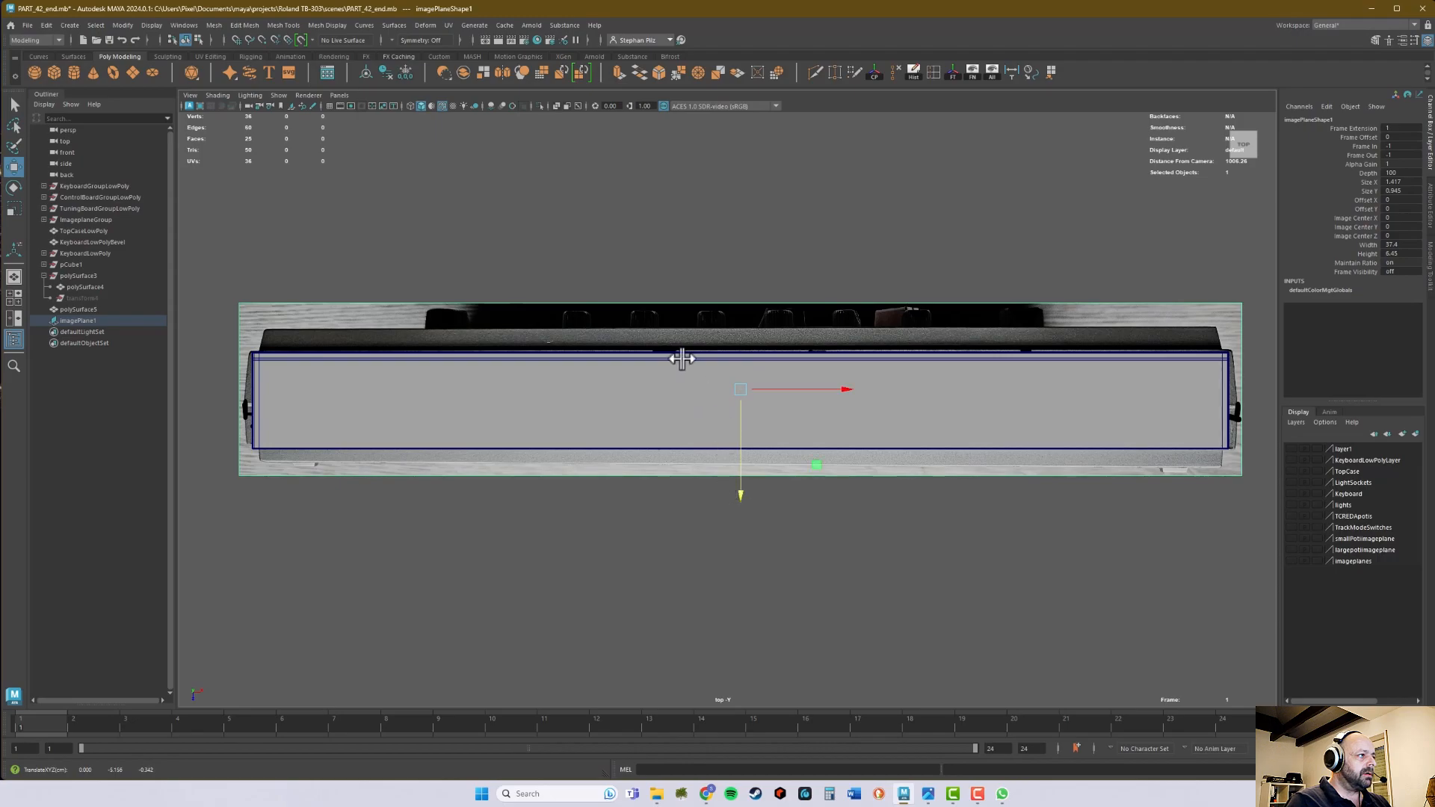
- Turn on X-Ray display and fine-tune the image plane's Z position so the pictured back face matches the panel outline
click(556, 106)
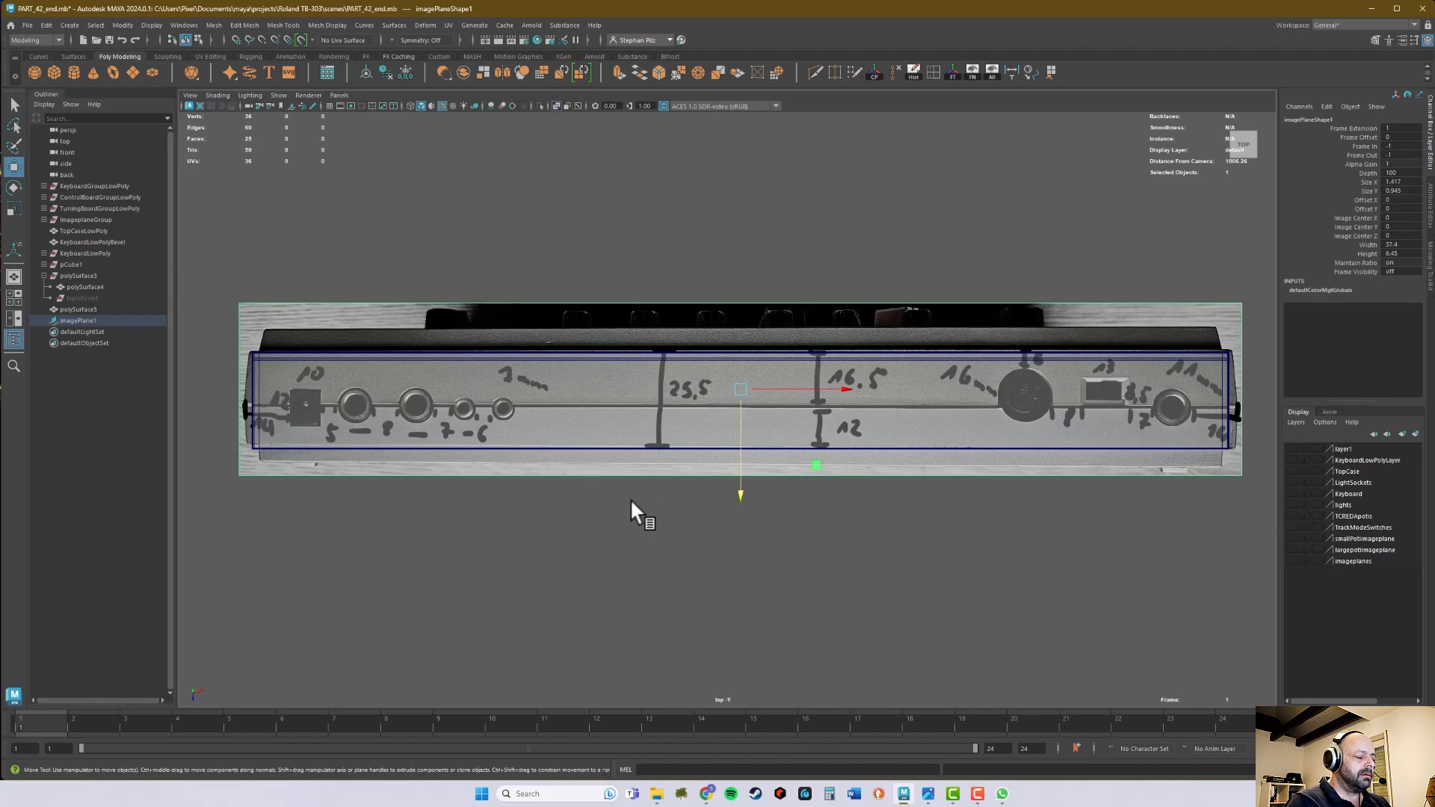
scroll(659, 496, up, 4)
drag(751, 478, 761, 482)
alt+right_drag(950, 474, 782, 477)
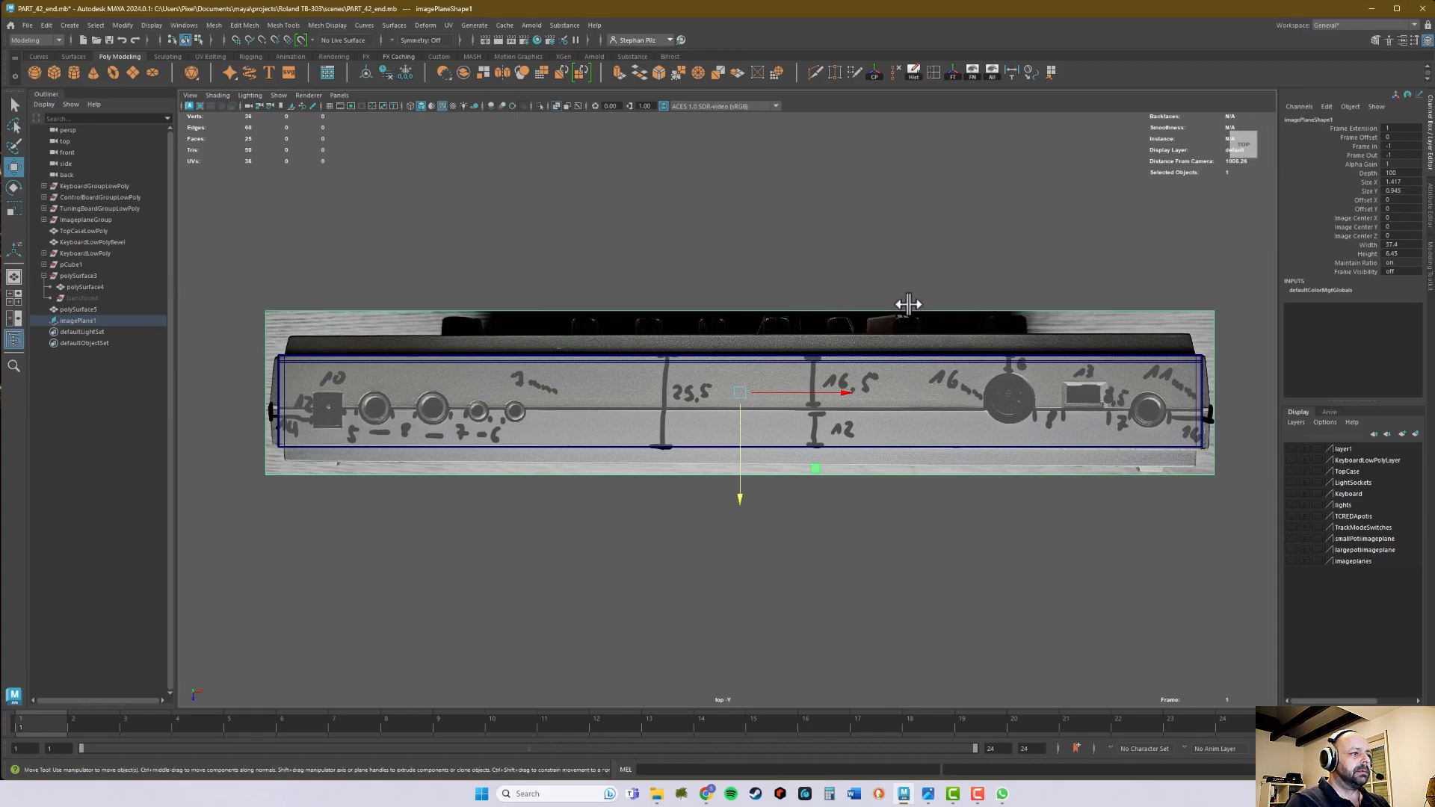
- Put the image plane on a new display layer and set that layer to reference mode
drag(884, 243, 914, 325)
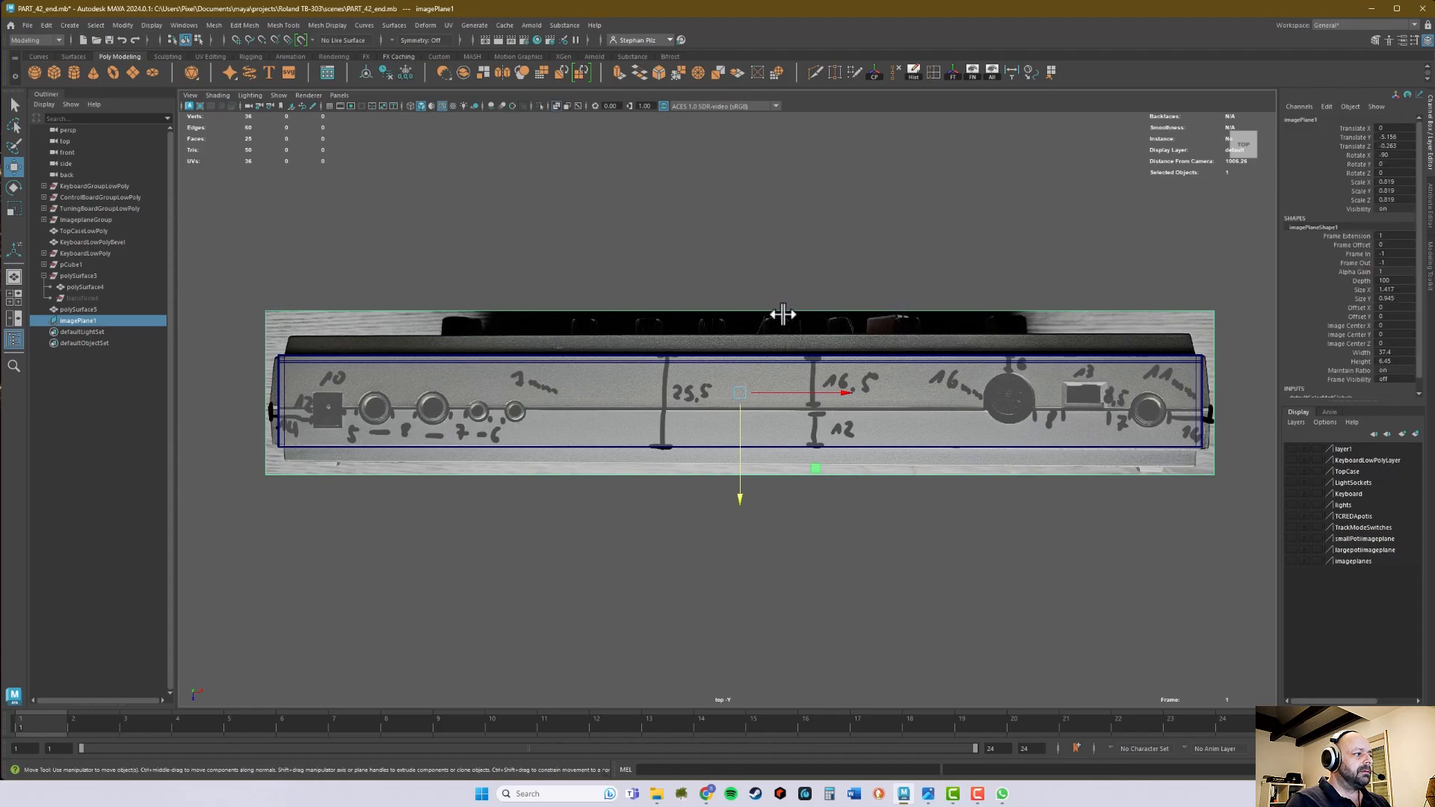
click(1415, 435)
click(1316, 447)
click(1316, 447)
click(973, 312)
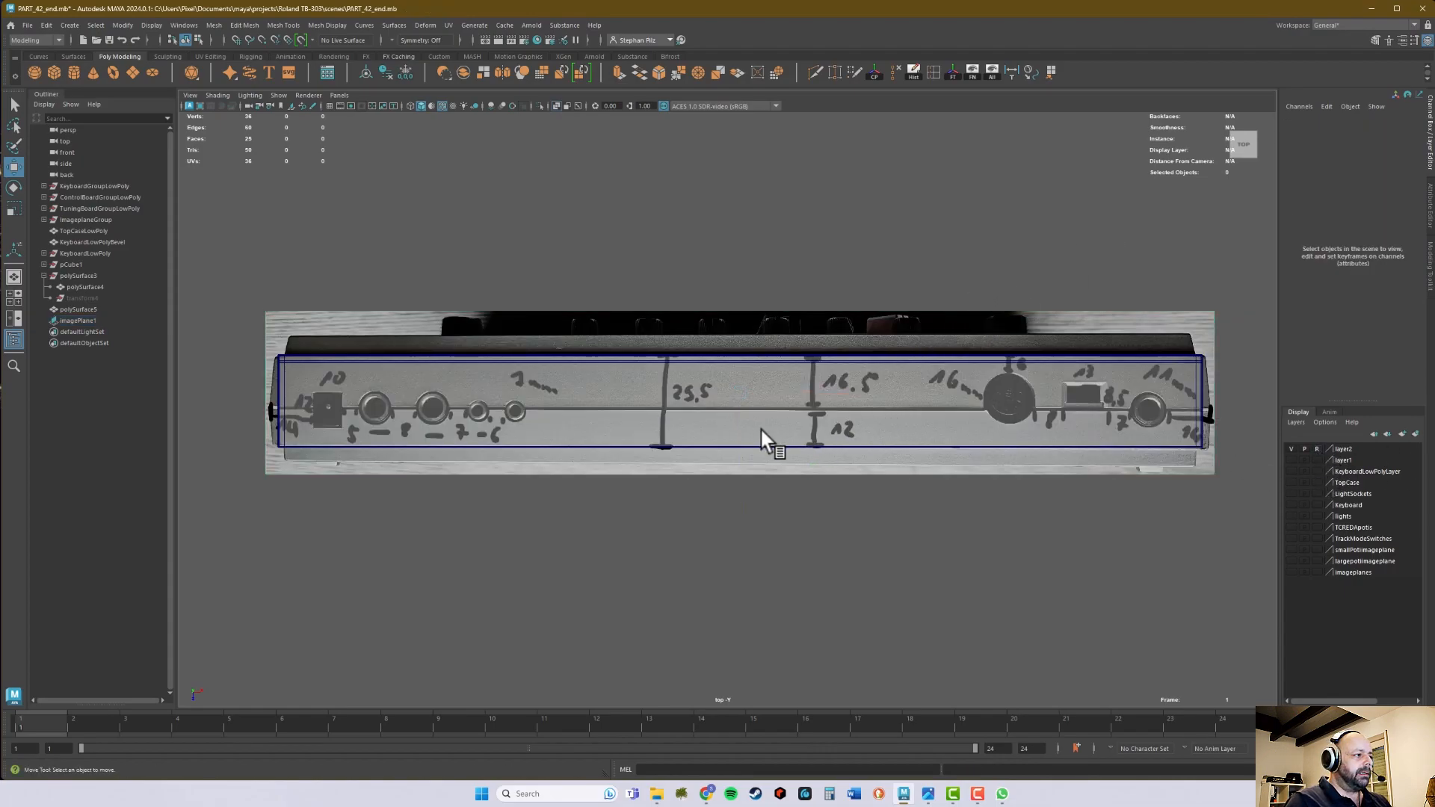
- Select the back panel, turn off X-Ray display and check the panel above the image plane in perspective
click(779, 423)
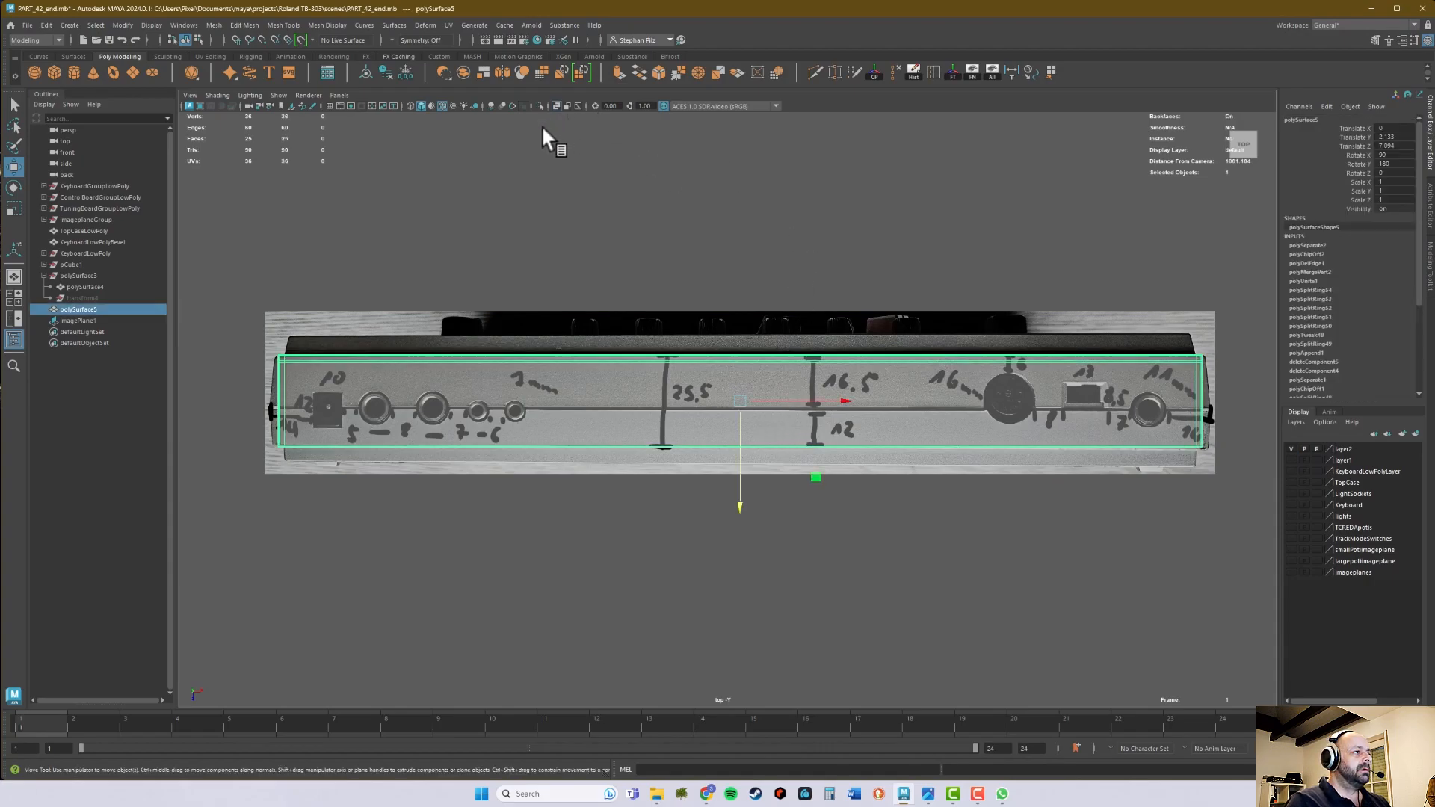
click(557, 107)
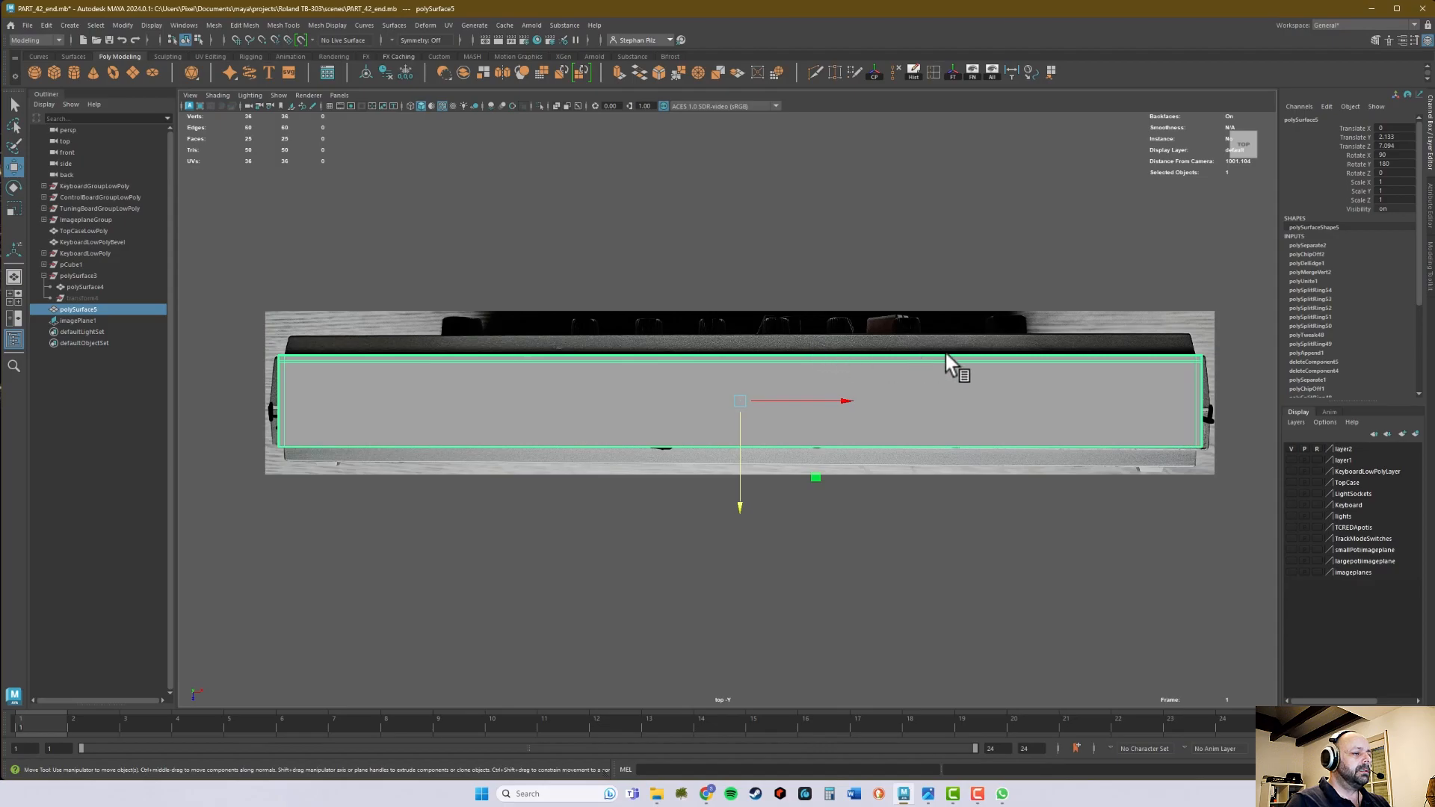
key(space)
alt+drag(1008, 344, 1039, 378)
- Examine the socket shapes in the reference photo 303_back_01.png and return to the Maya scene
mouse_move(1012, 791)
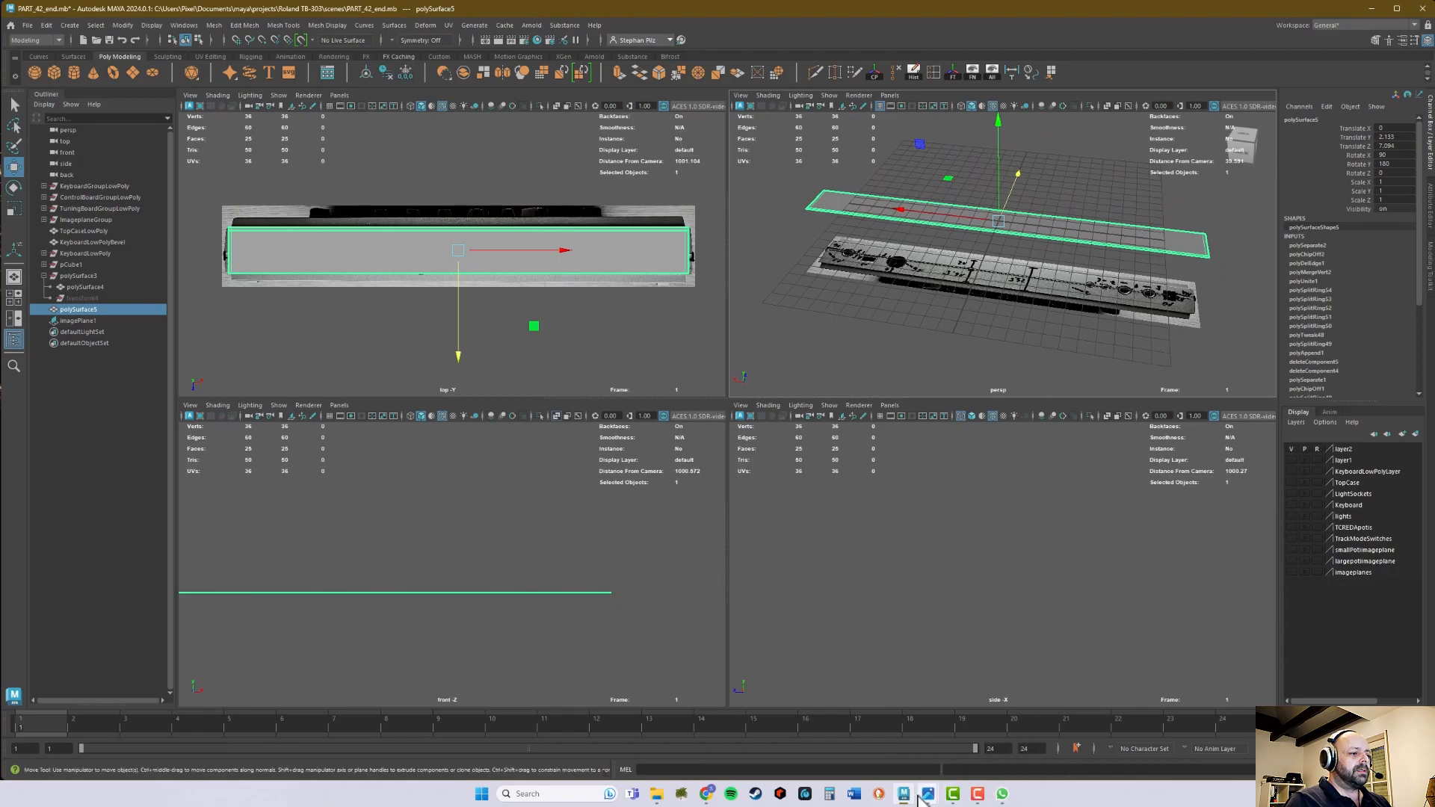
mouse_move(903, 792)
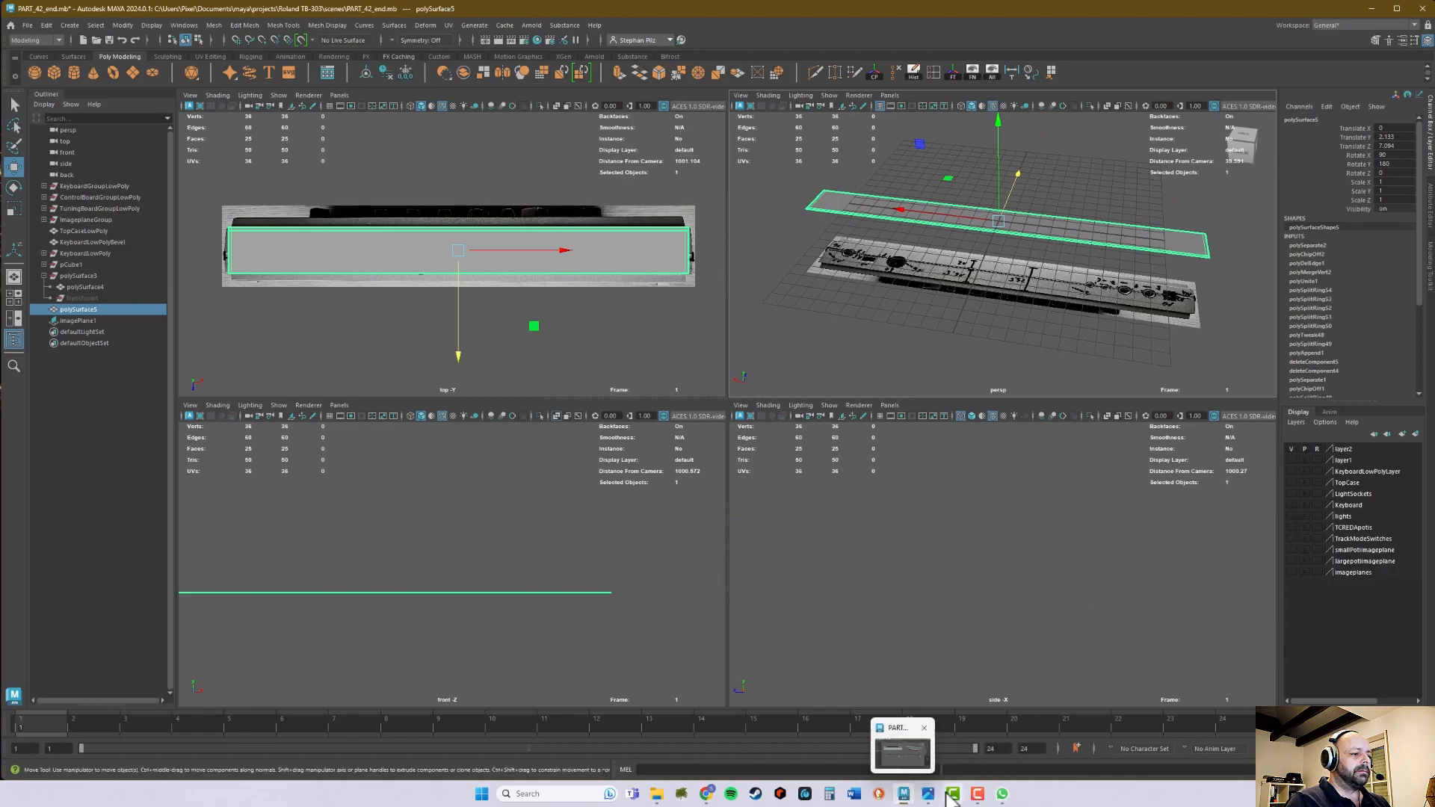
click(927, 742)
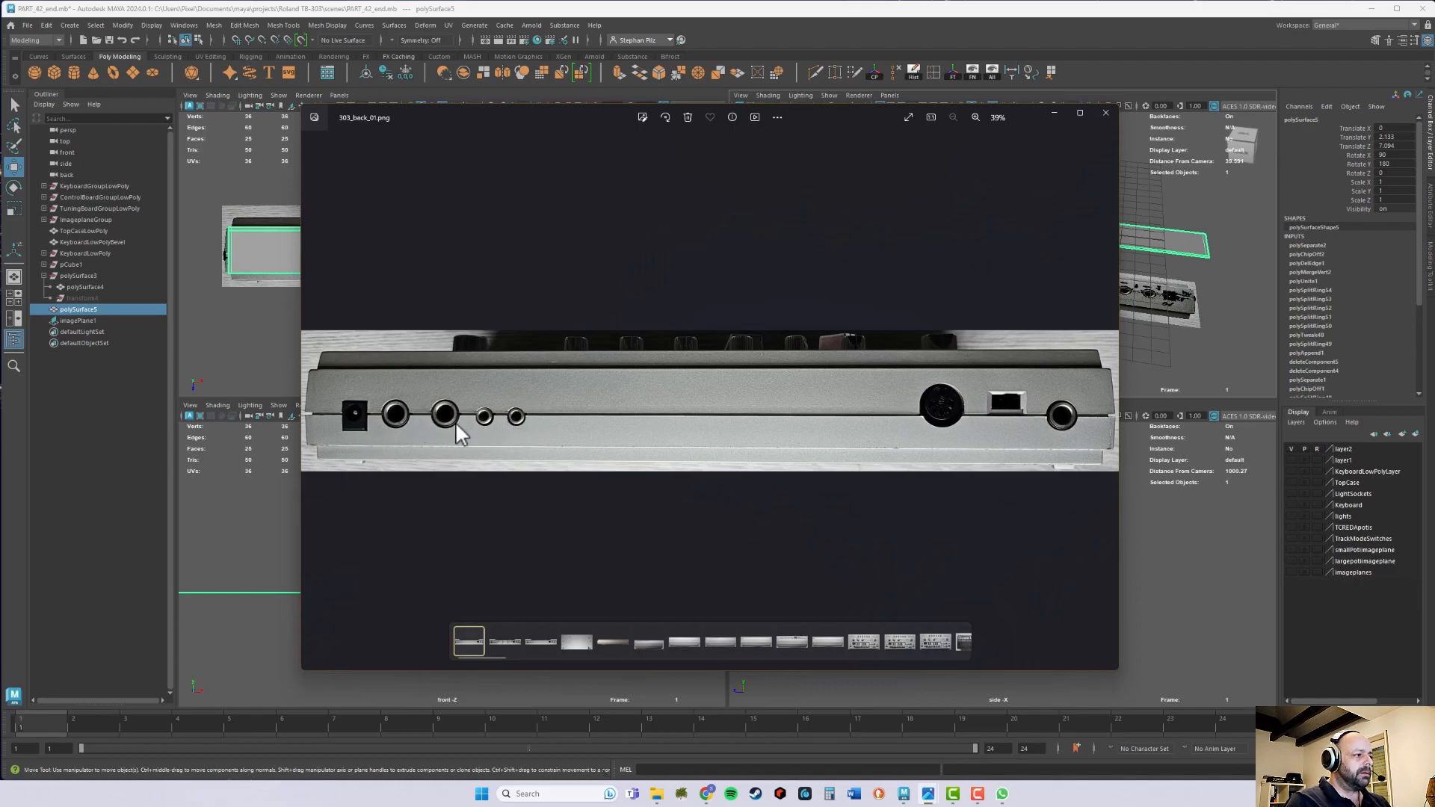
click(1061, 114)
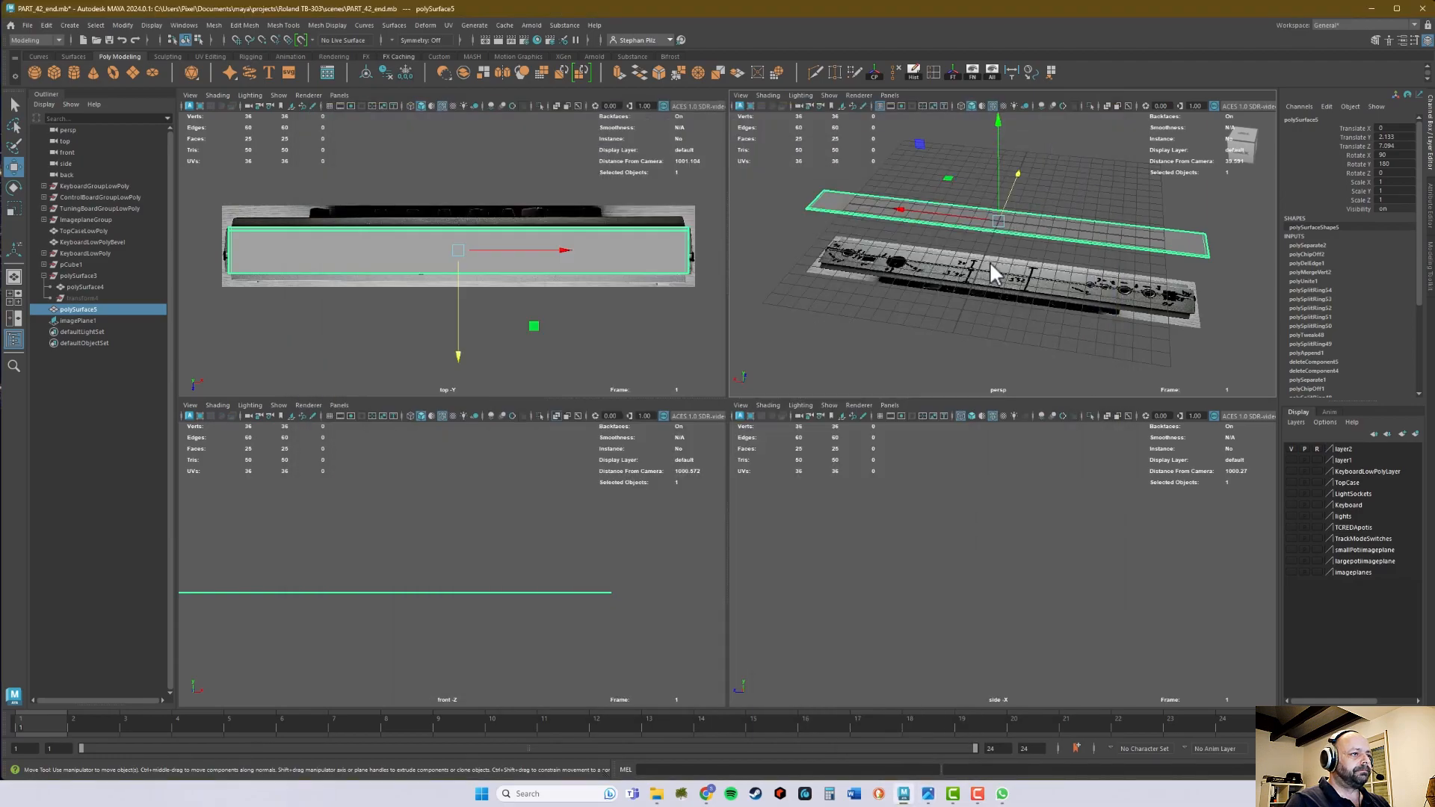
- Show the perspective view full size and hide its grid
key(space)
mouse_move(814, 375)
alt+mouse_down()
mouse_move(864, 379)
mouse_move(863, 365)
mouse_move(828, 369)
alt+mouse_up()
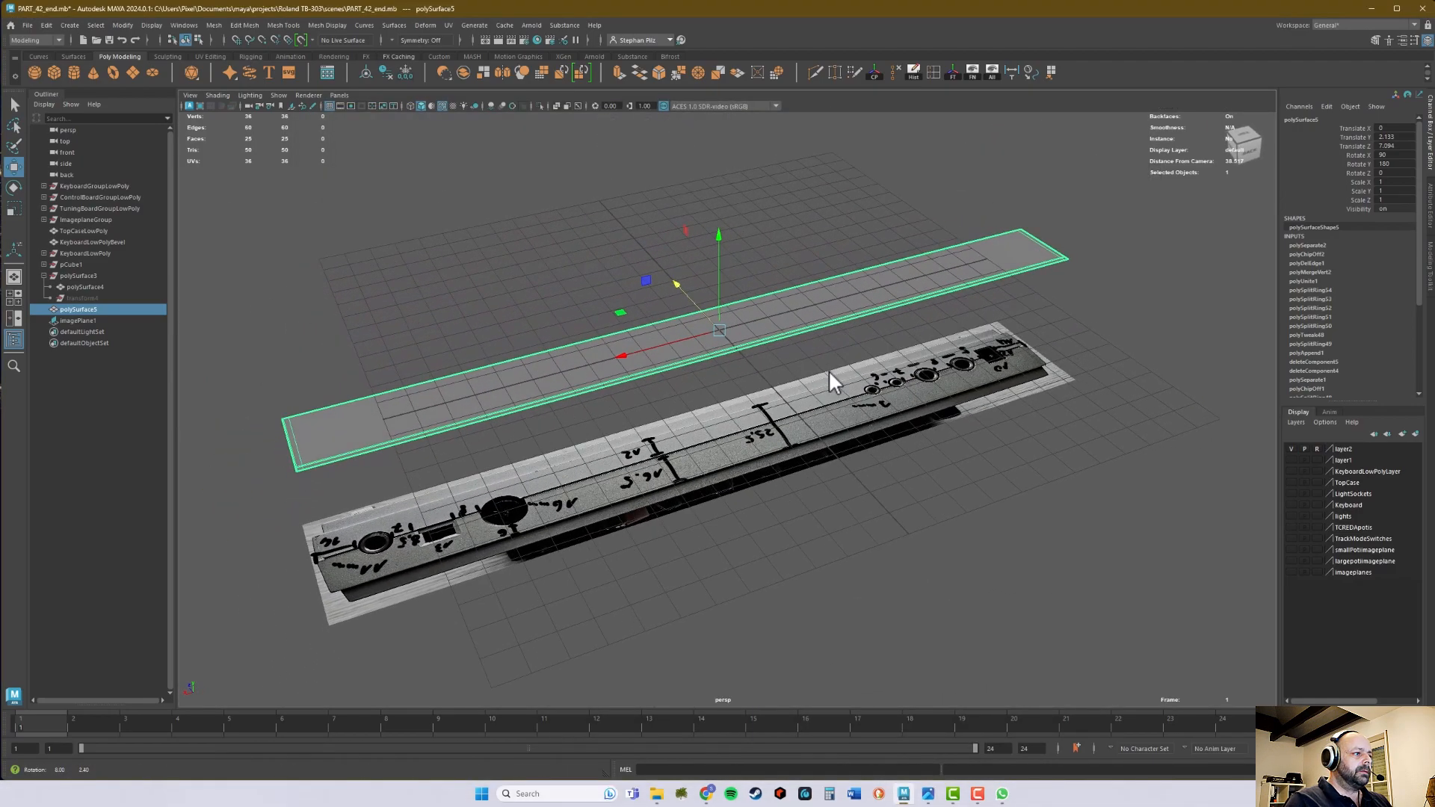
click(330, 105)
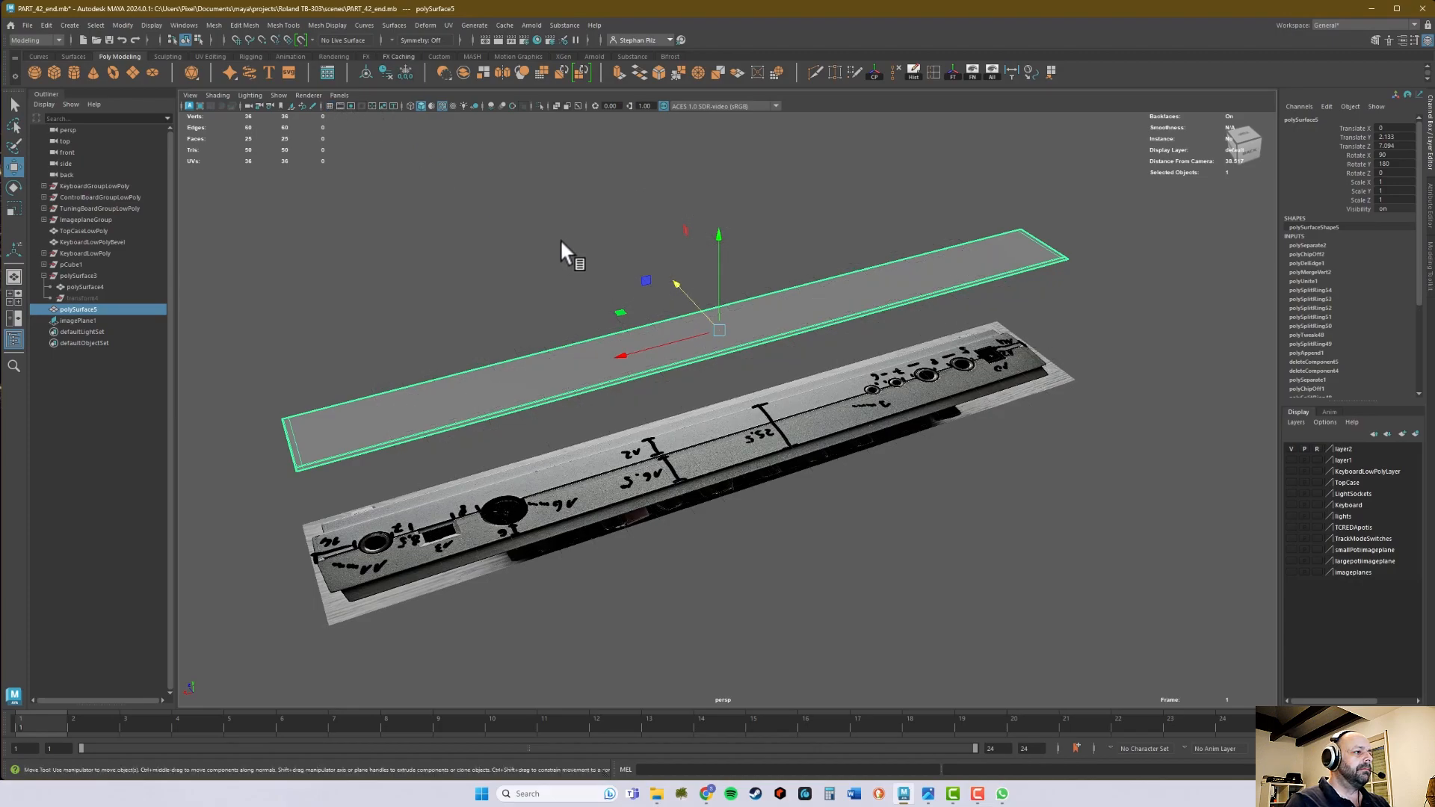
- Create a polygon cylinder at the centre of the back panel and set its radius to 0.55
alt+right_drag(462, 289, 609, 292)
alt+middle_drag(524, 289, 663, 269)
alt+drag(663, 269, 865, 288)
alt+right_drag(865, 289, 928, 238)
alt+drag(921, 248, 926, 234)
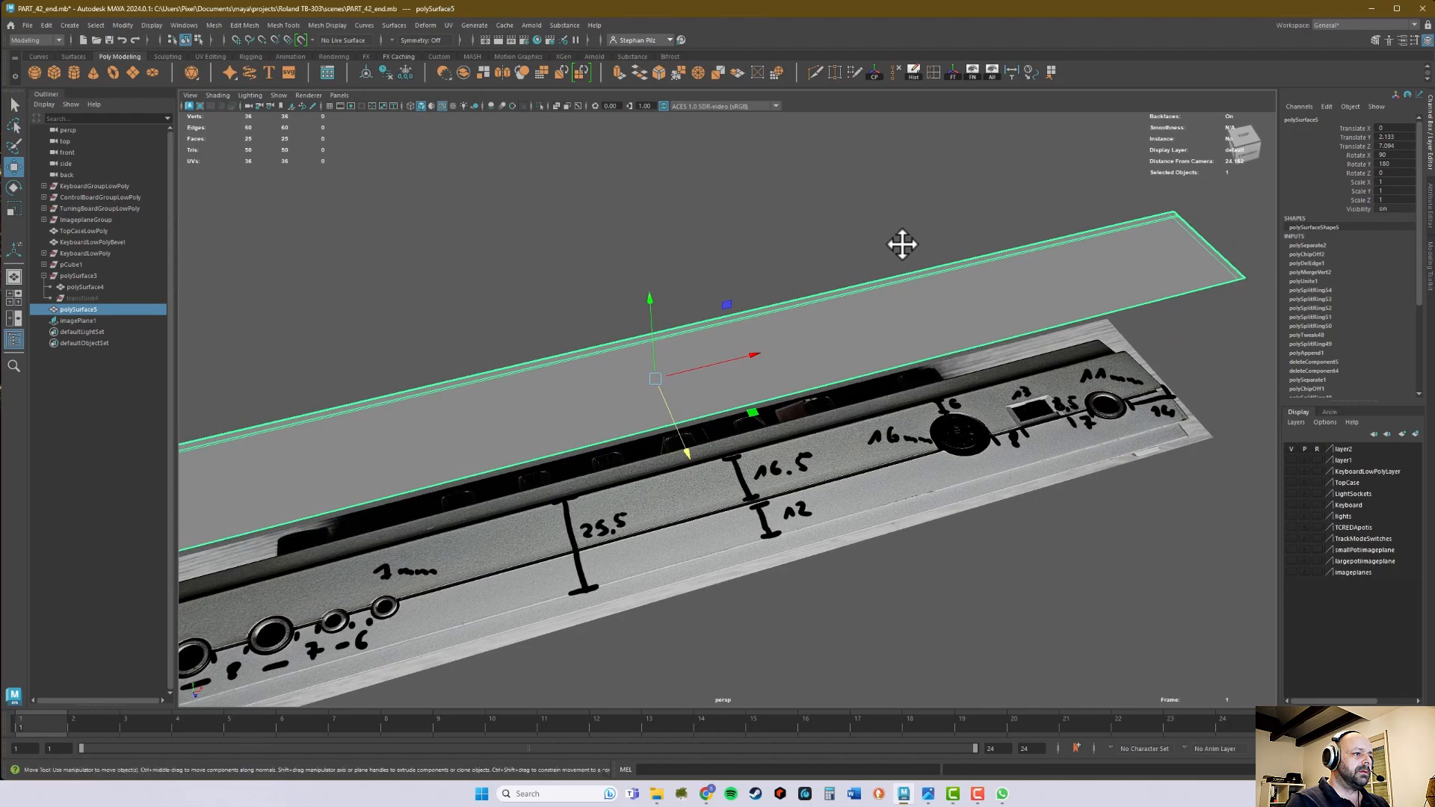
alt+middle_drag(878, 250, 929, 225)
alt+middle_drag(822, 223, 837, 224)
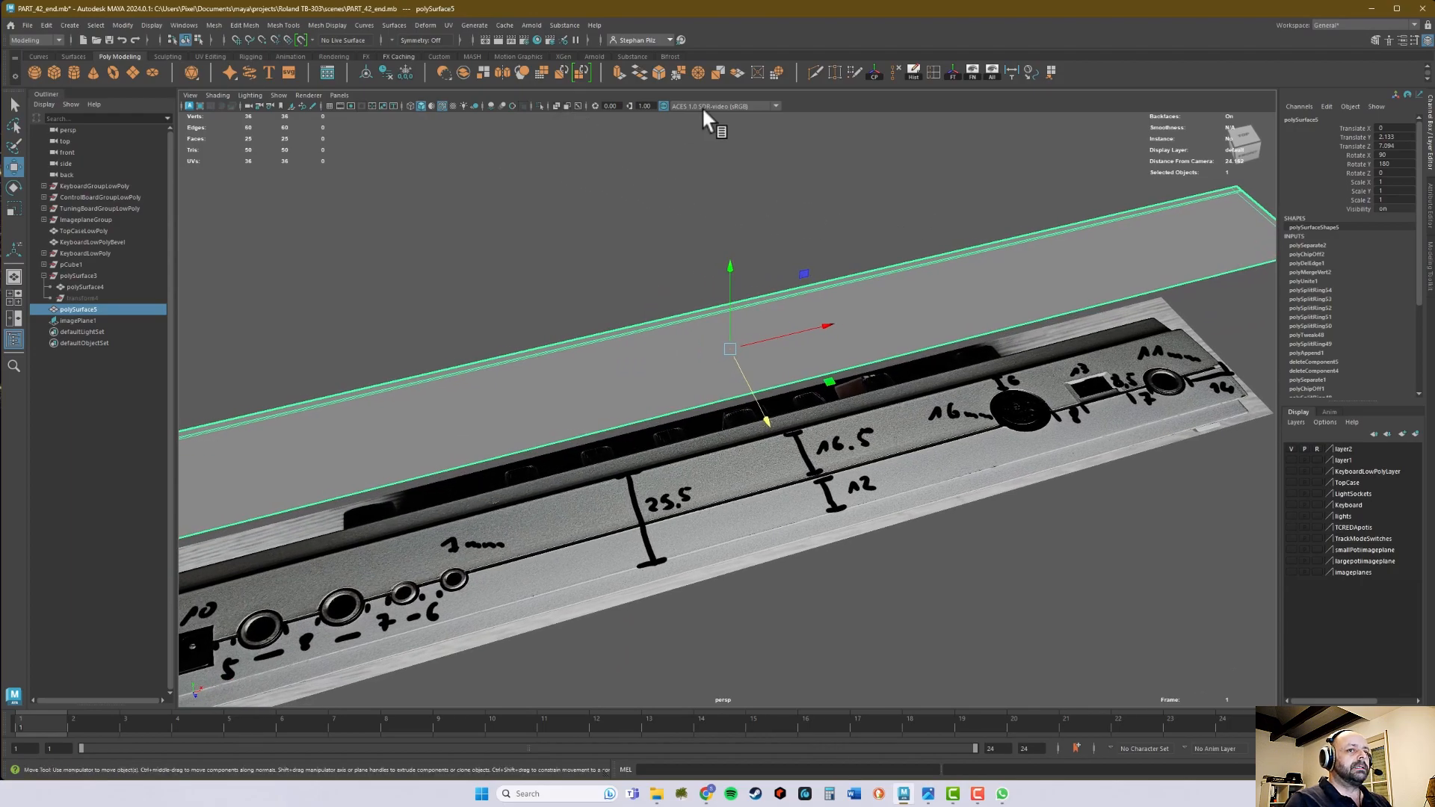
click(75, 70)
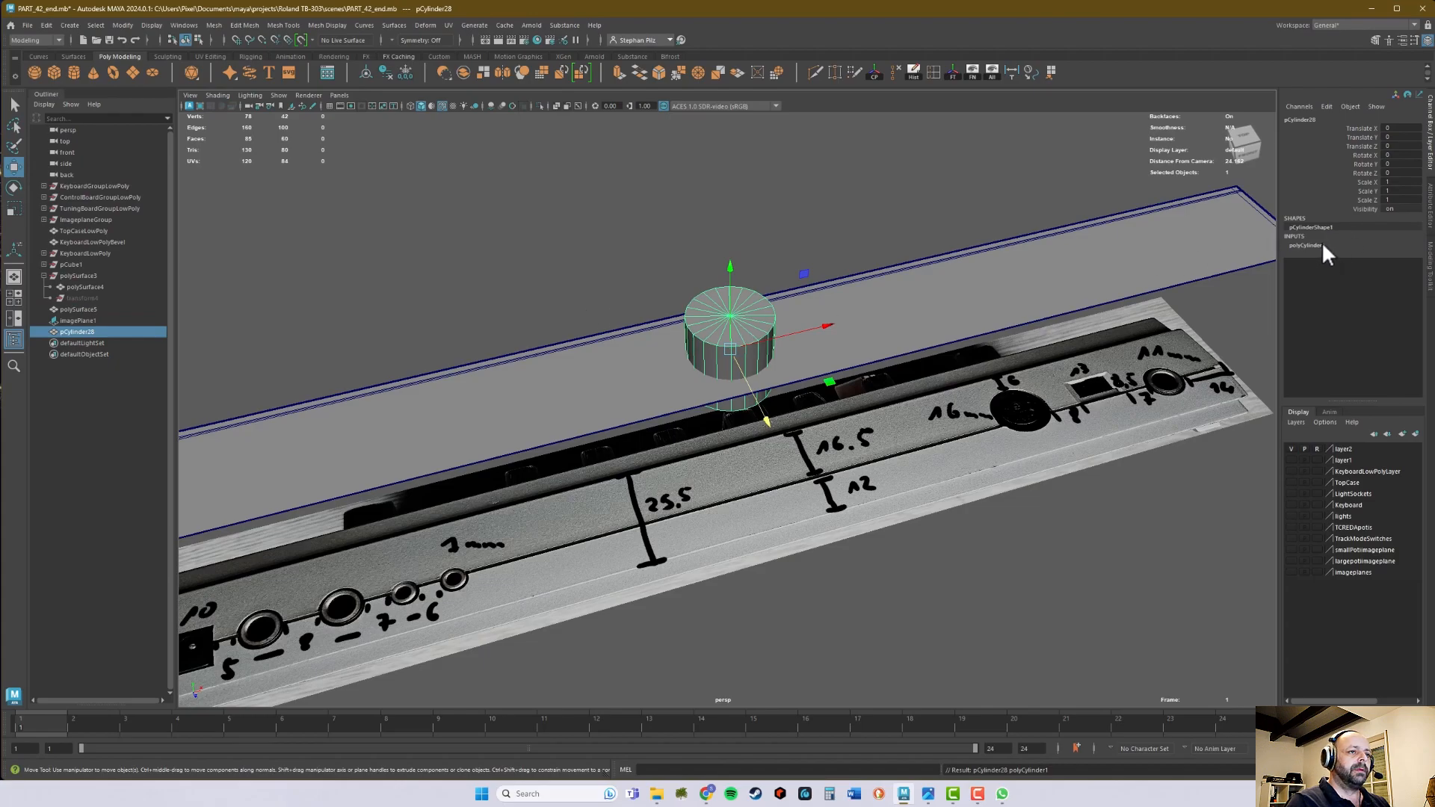
click(1320, 245)
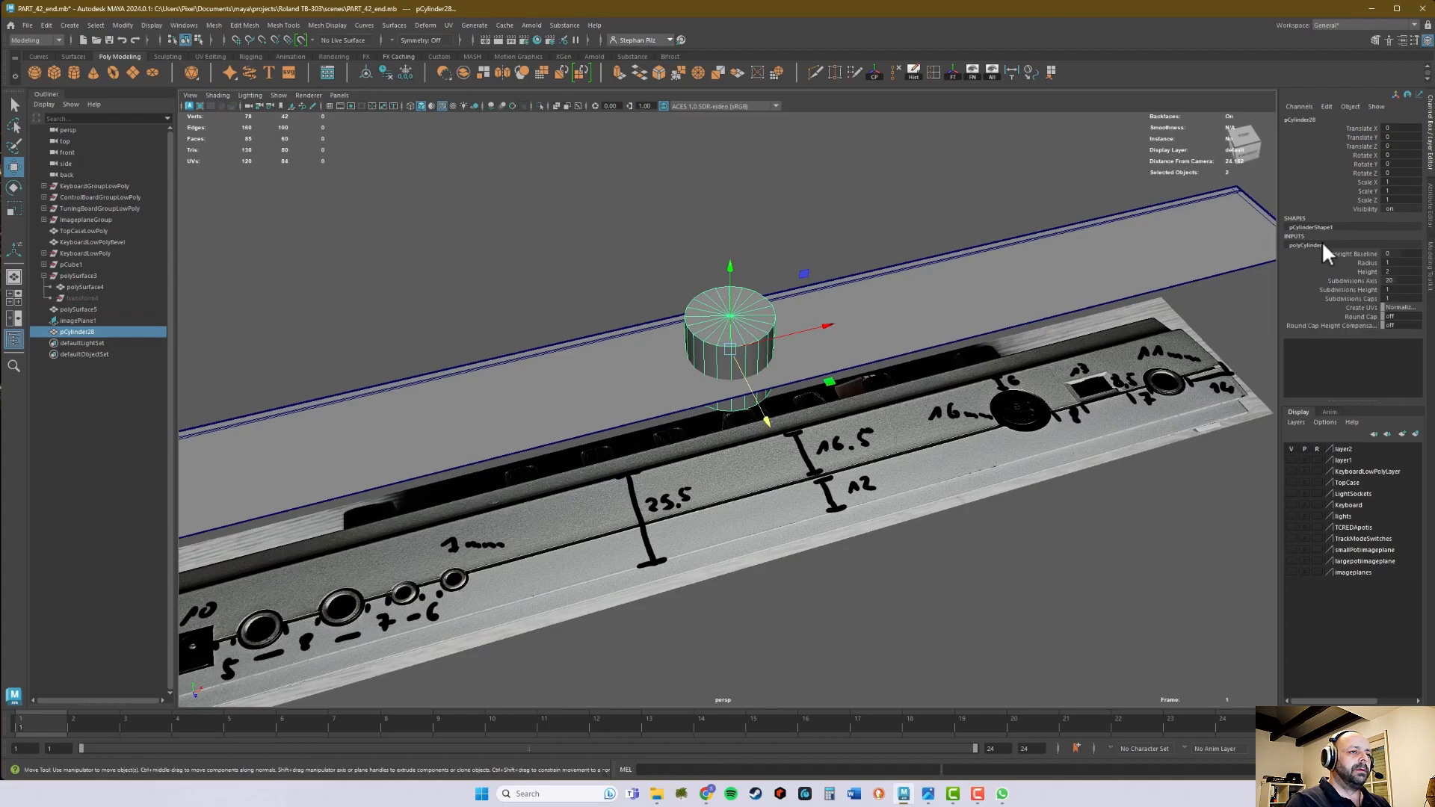
double_click(1395, 263)
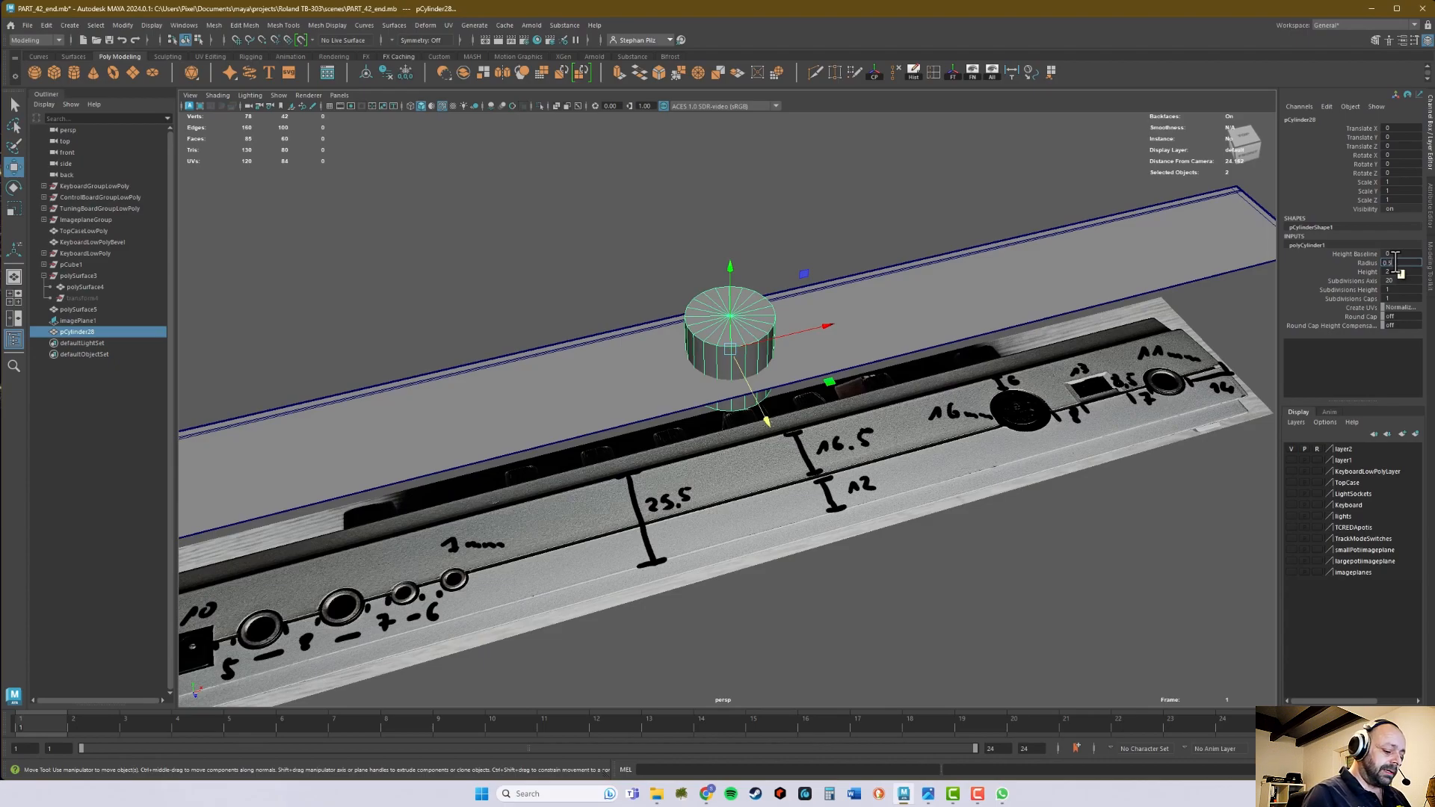
key(Return)
- Delete the top and bottom cap faces of the cylinder, leaving an open tube
alt+drag(907, 292, 1000, 320)
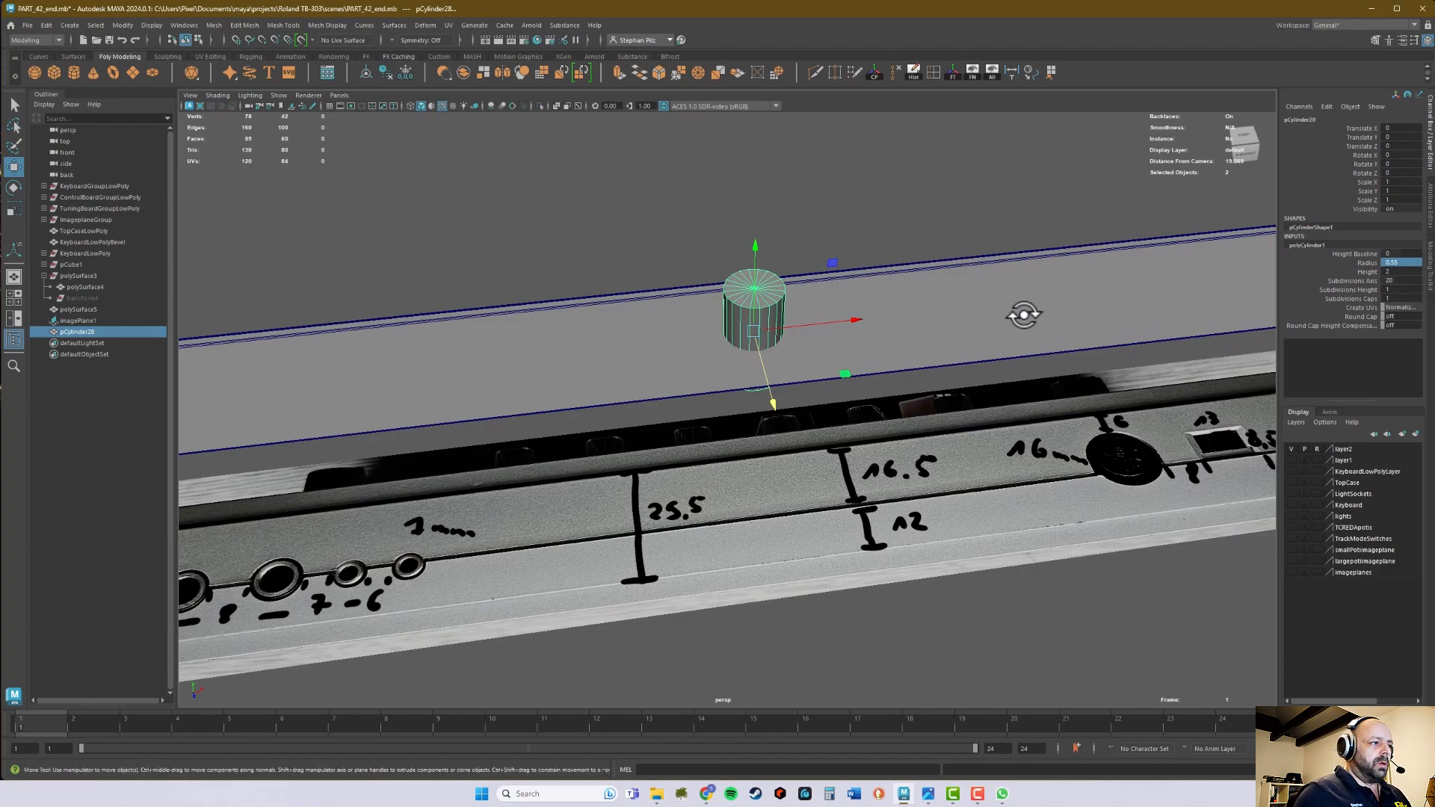
key(space)
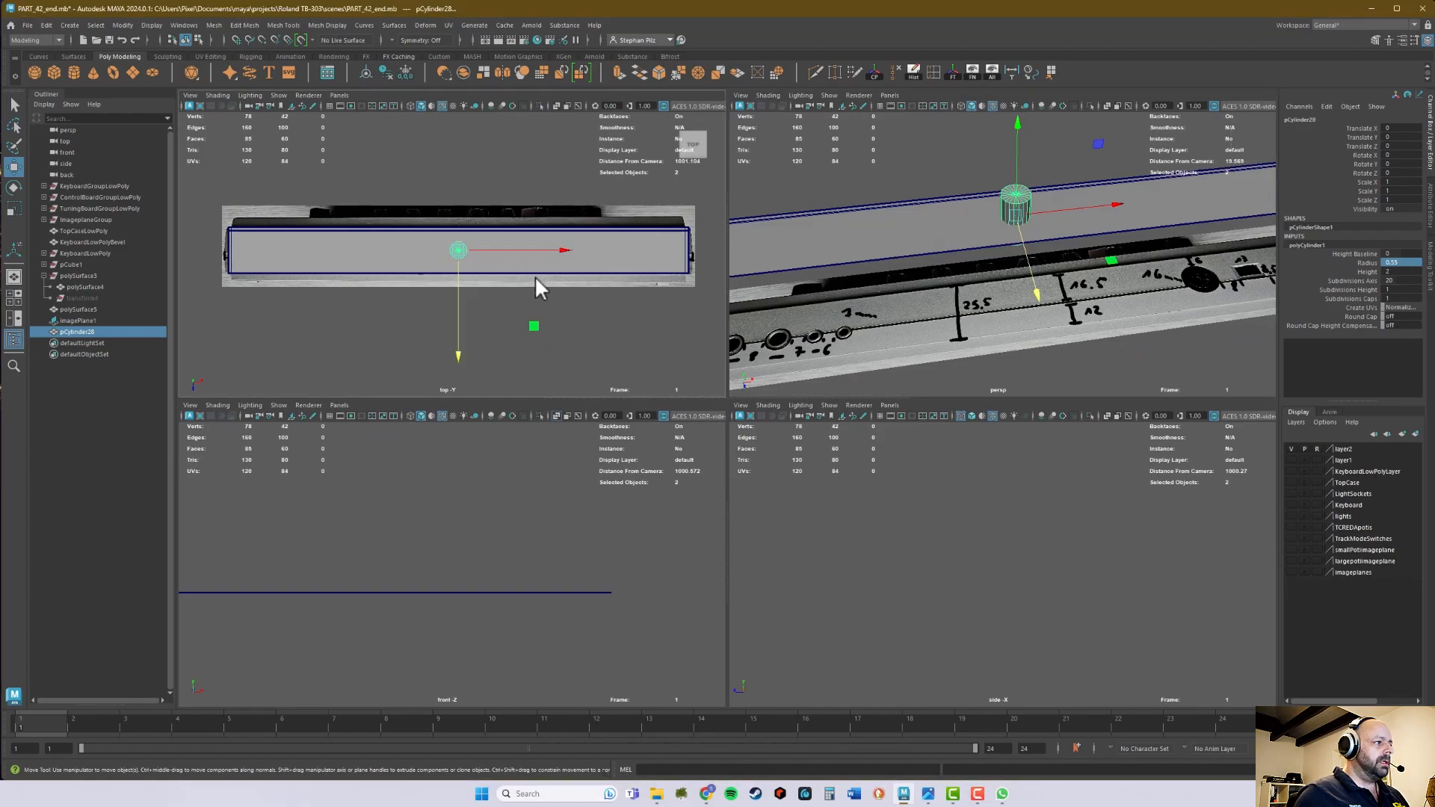
key(space)
scroll(1011, 404, up, 4)
right_drag(765, 379, 767, 408)
drag(741, 388, 759, 397)
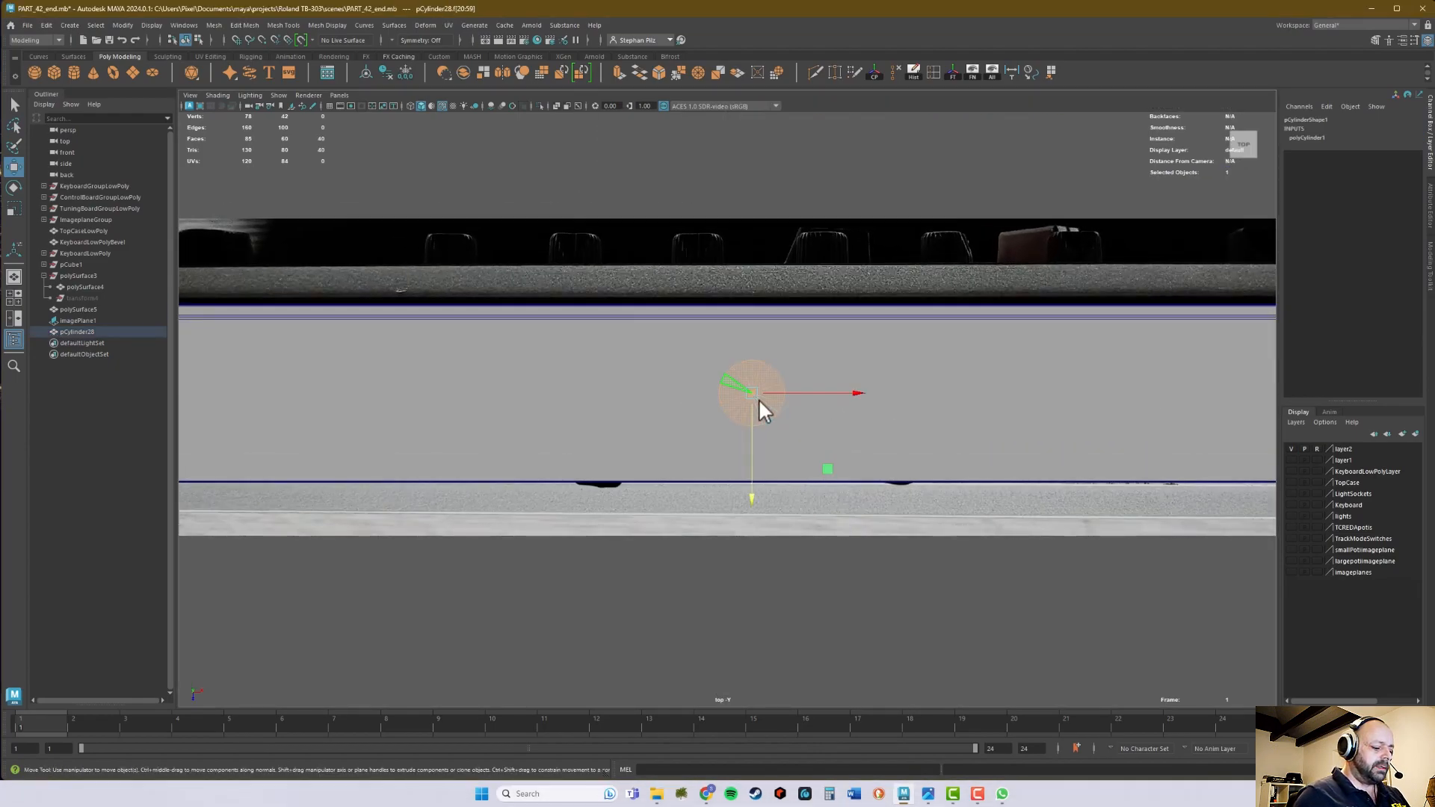
click(906, 370)
key(space)
key(space)
- Make a copy of the open cylinder and move it along X toward the 16 mm socket
alt+drag(901, 337, 811, 265)
right_drag(769, 252, 791, 238)
alt+middle_drag(834, 230, 793, 316)
alt+drag(793, 316, 790, 337)
alt+right_drag(789, 336, 639, 320)
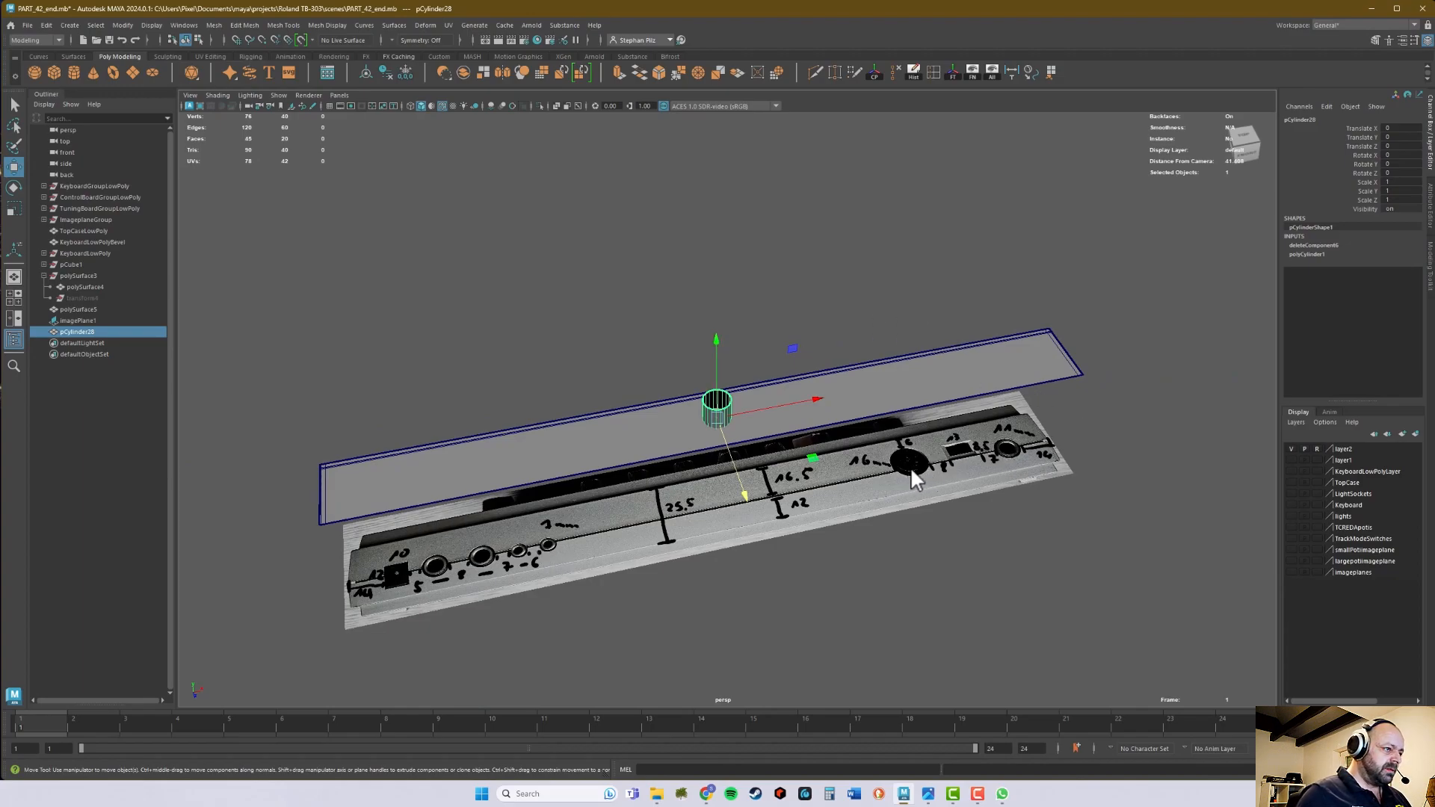
alt+middle_drag(864, 395, 931, 326)
alt+right_drag(930, 326, 1033, 286)
alt+middle_drag(998, 282, 895, 281)
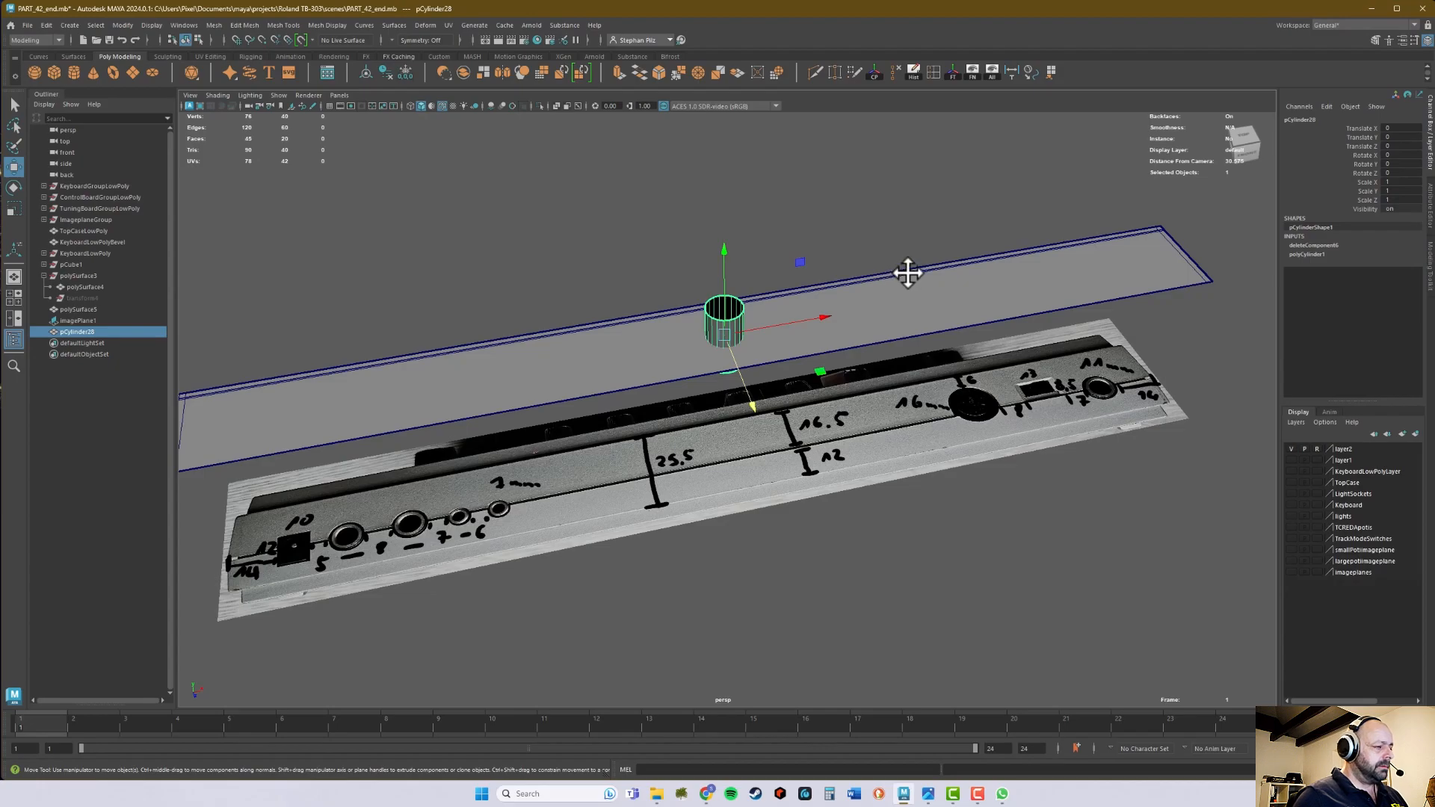
shift+drag(822, 317, 948, 293)
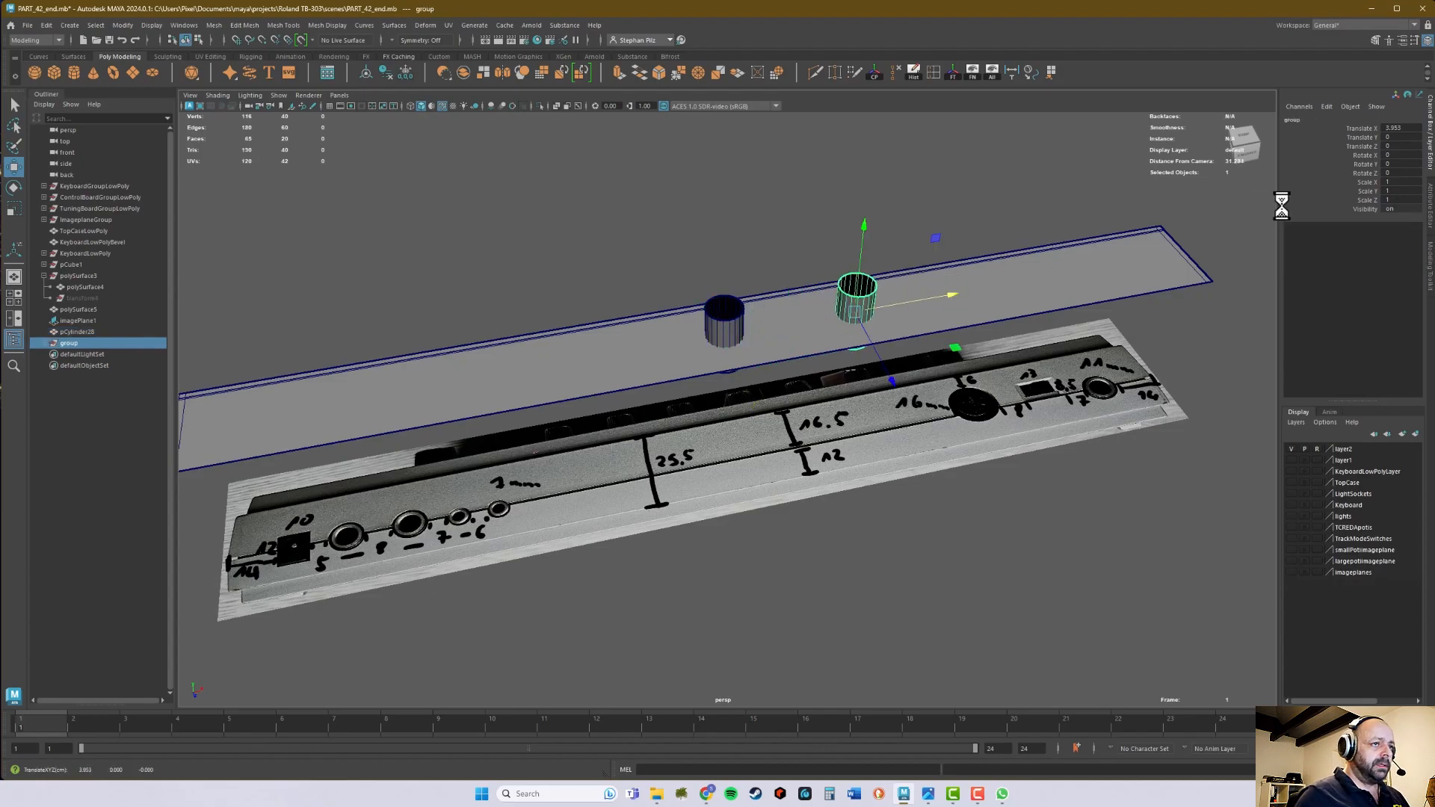
- Set the radius of the copied cylinder for the 16 mm socket to 0.8
click(997, 206)
click(873, 293)
click(1330, 254)
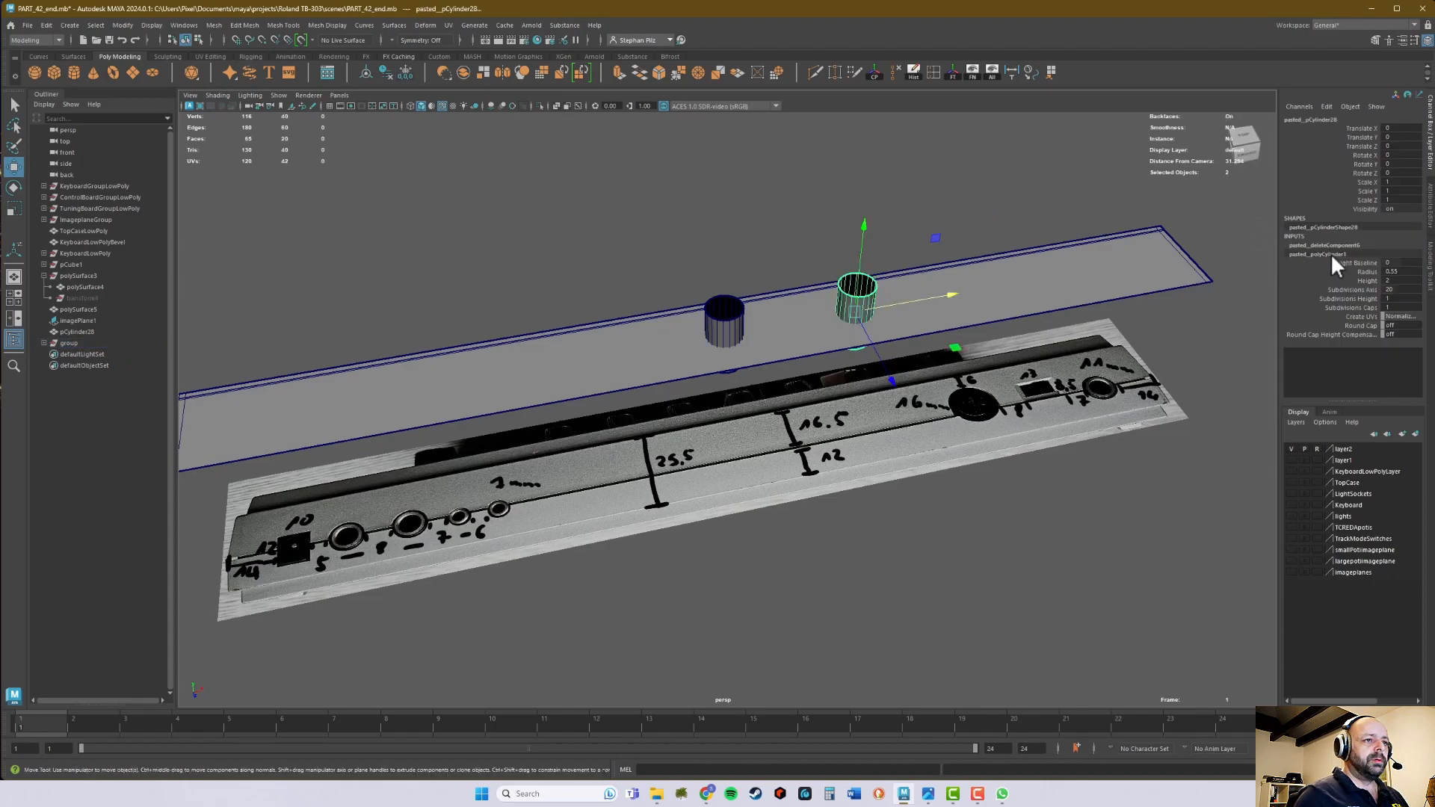
click(1391, 271)
text(.)
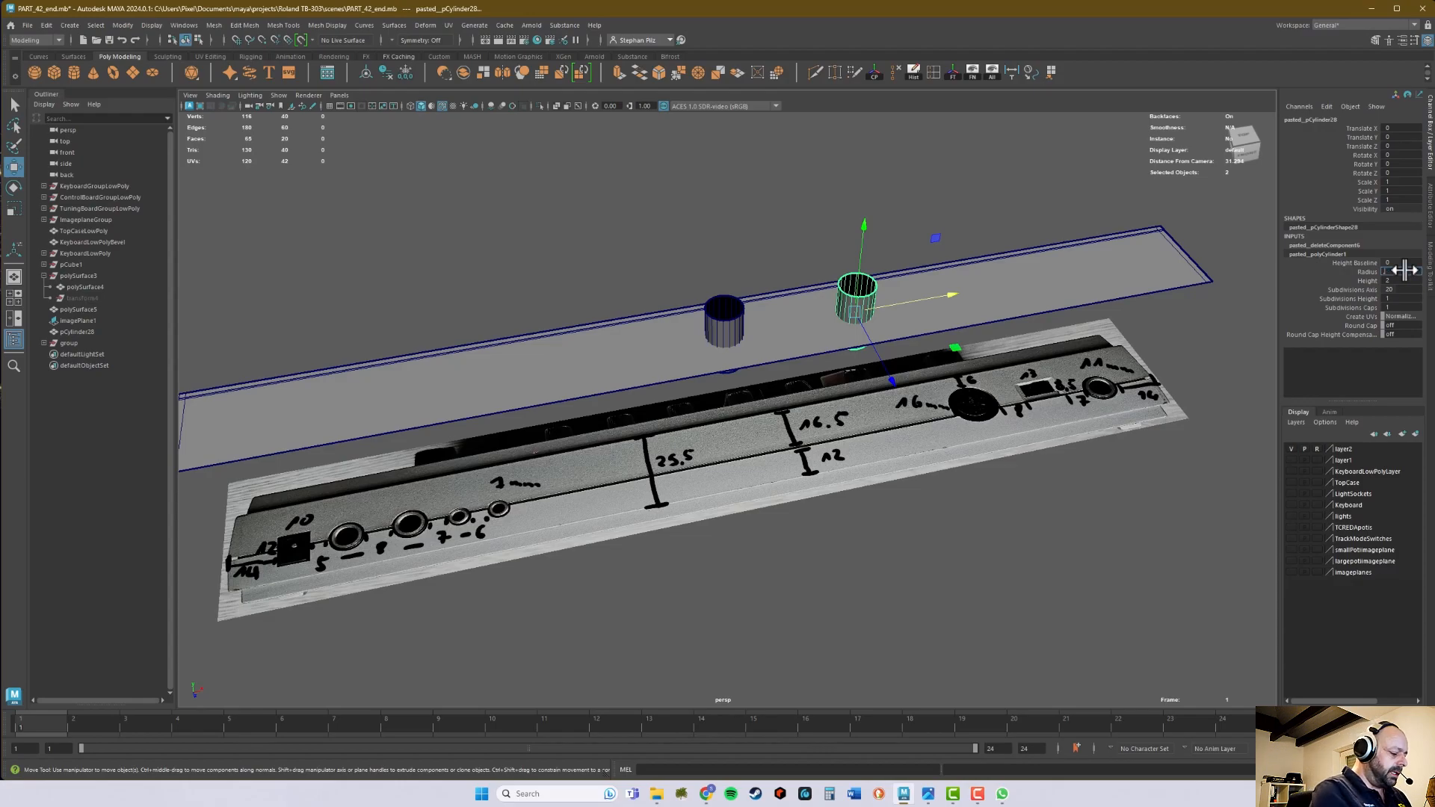
key(Return)
alt+drag(1056, 315, 1003, 301)
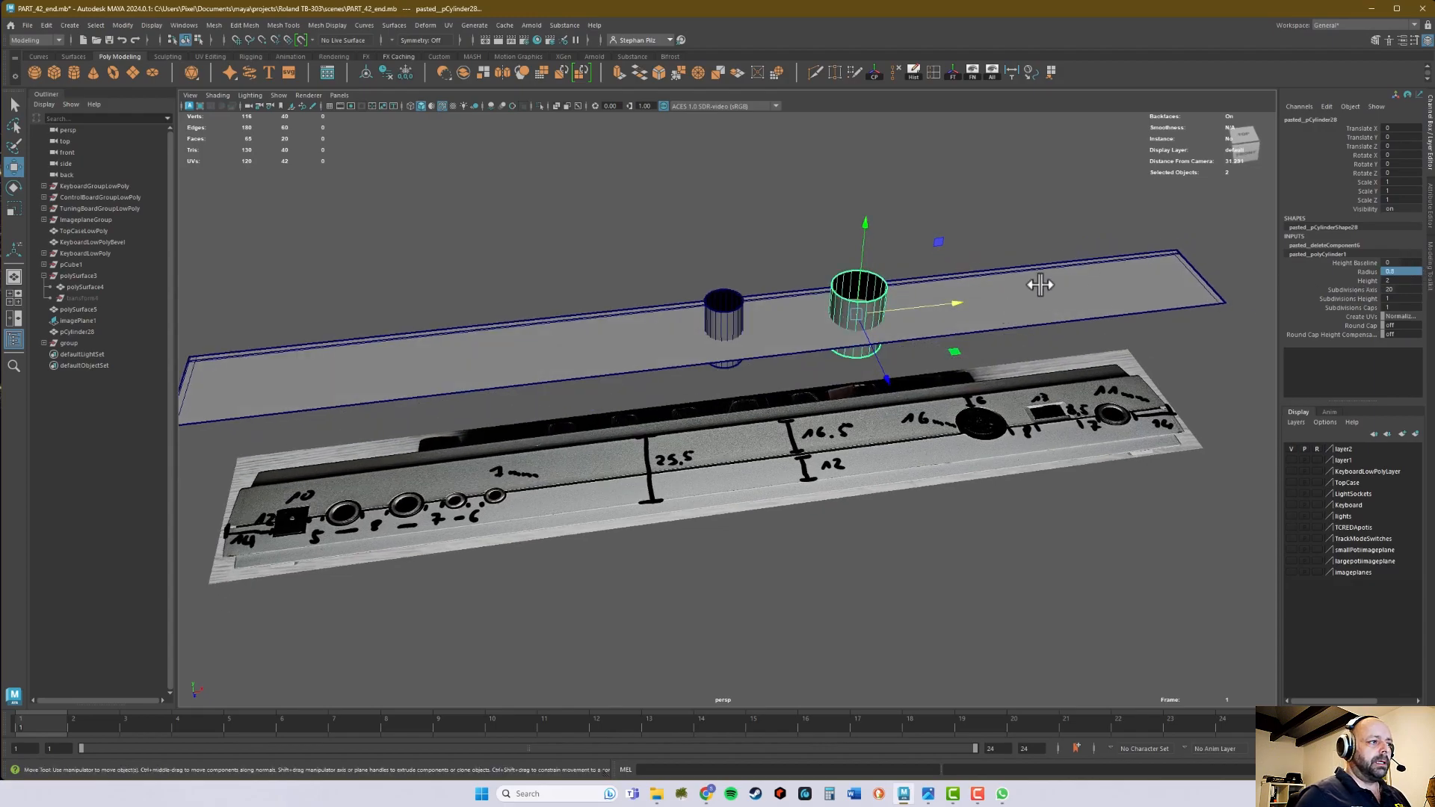
middle_drag(1004, 296, 1052, 291)
key(ctrl+z)
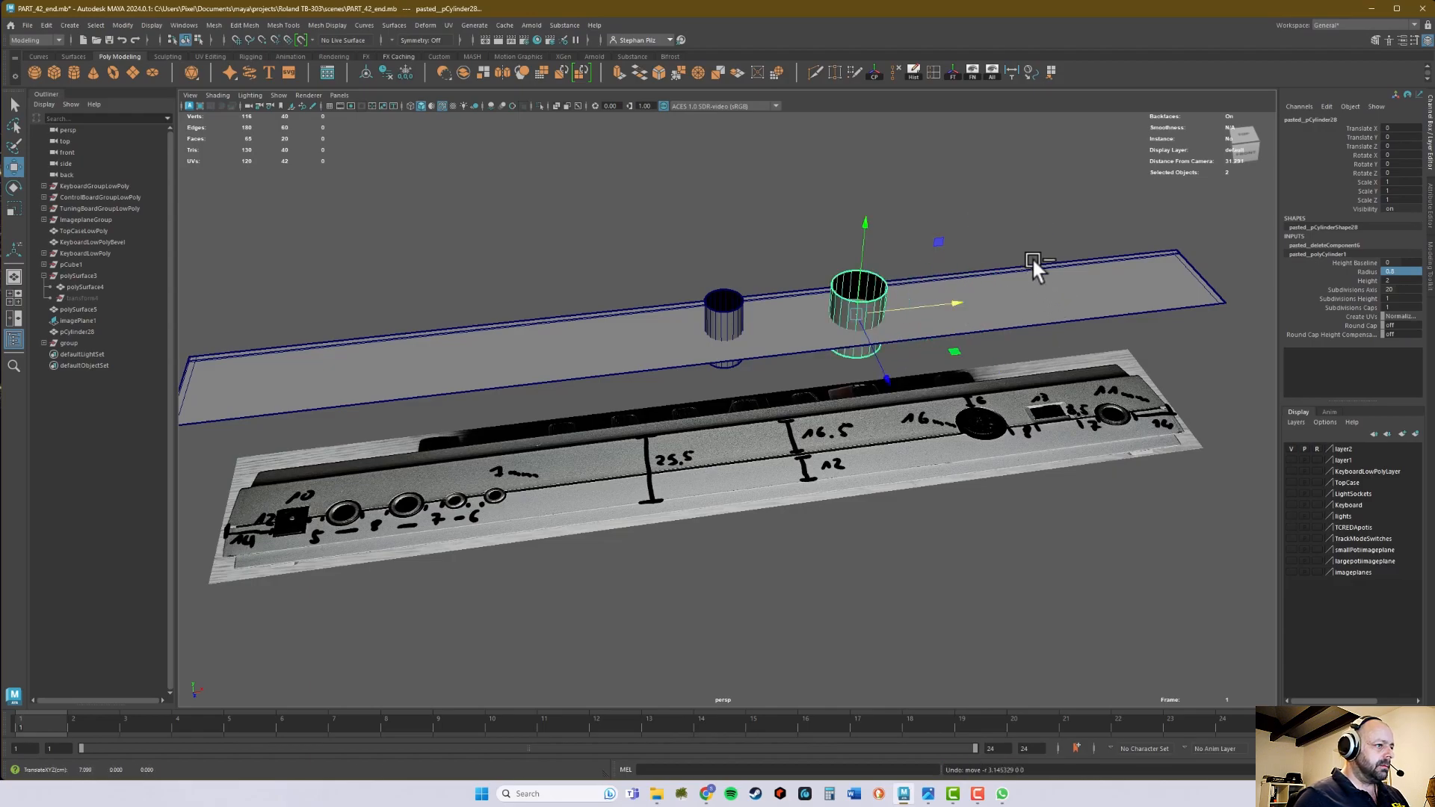
key(ctrl+z)
- Duplicate the original 0.55-radius open cylinder and move the copy along negative X, toward the small-socket end of the panel
click(857, 308)
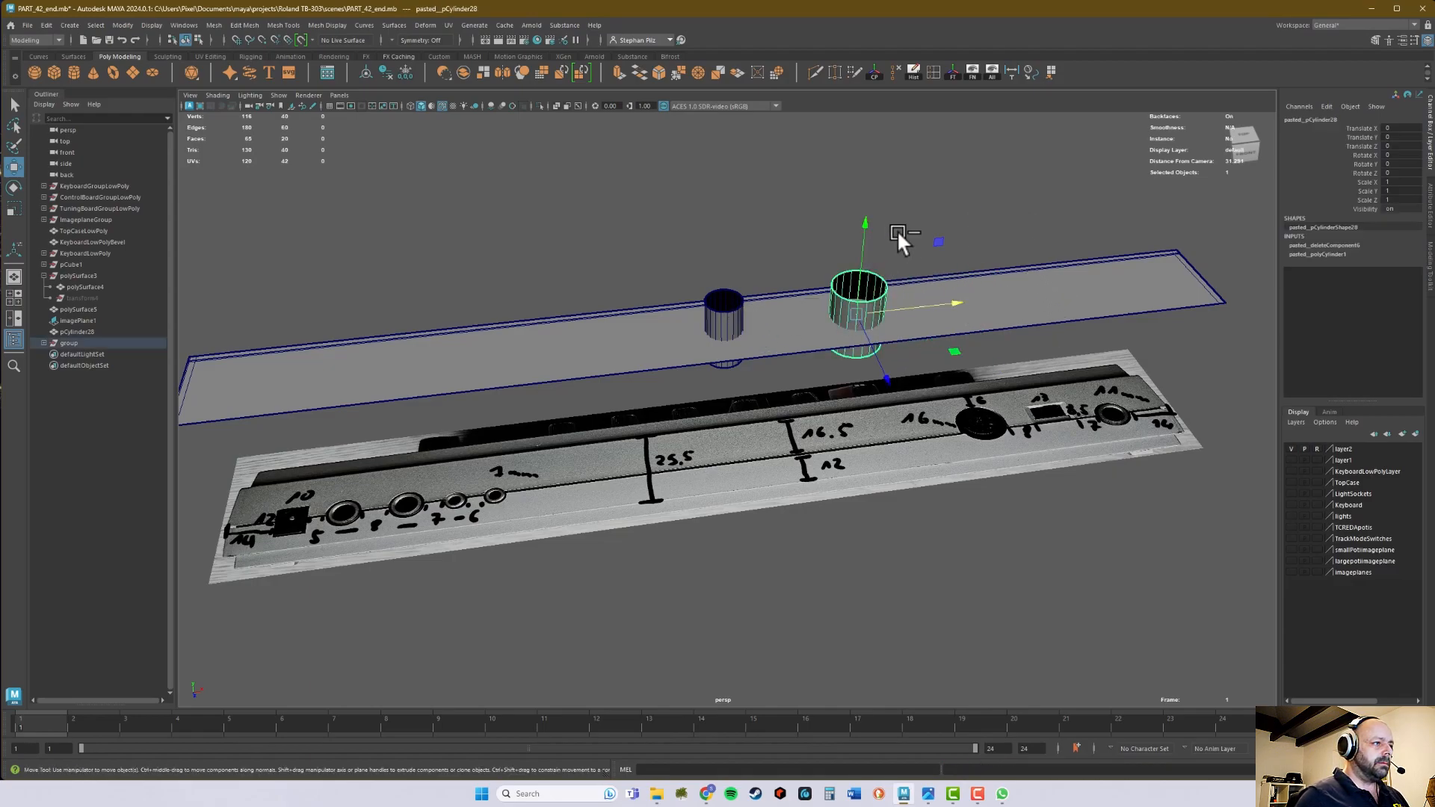
click(720, 316)
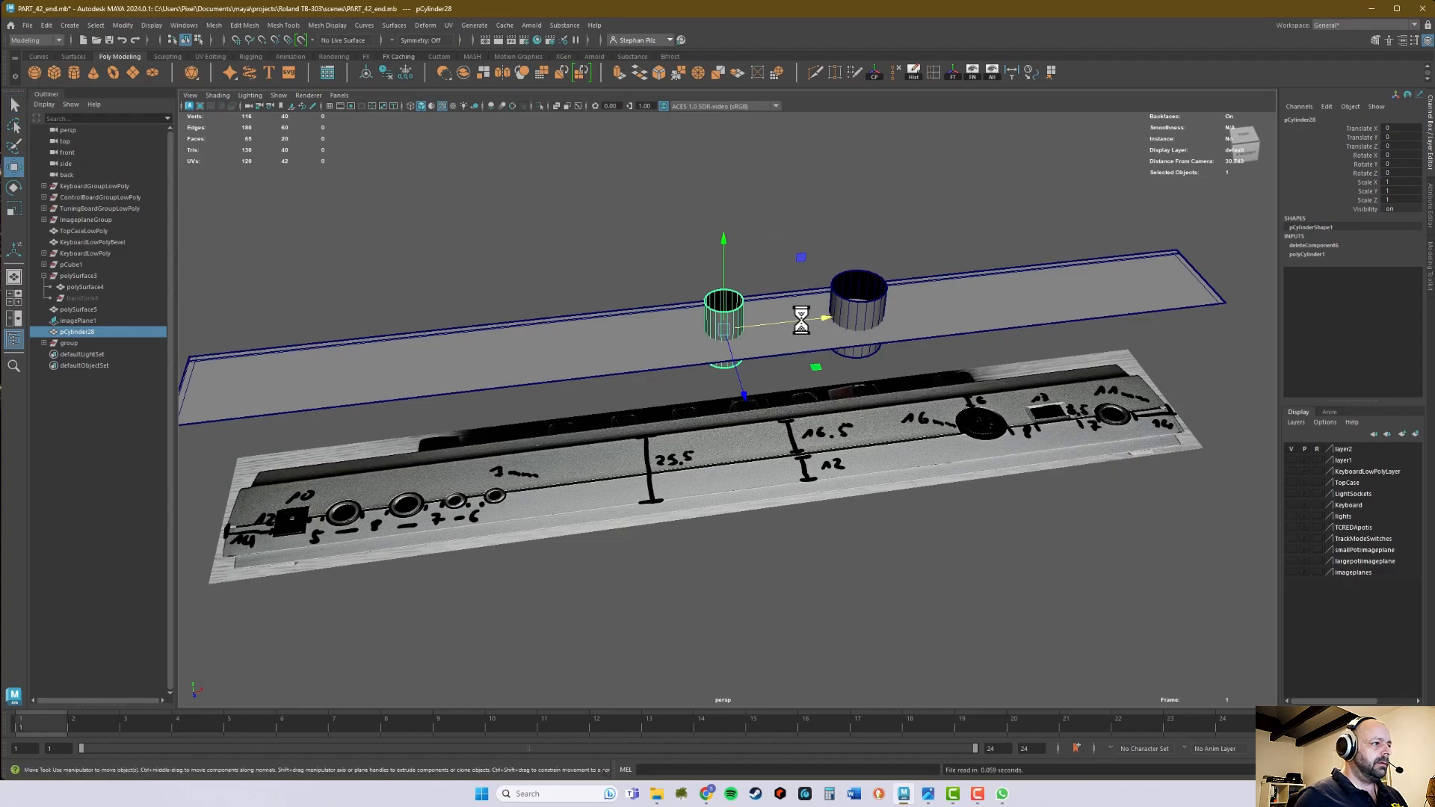
shift+drag(829, 318, 688, 331)
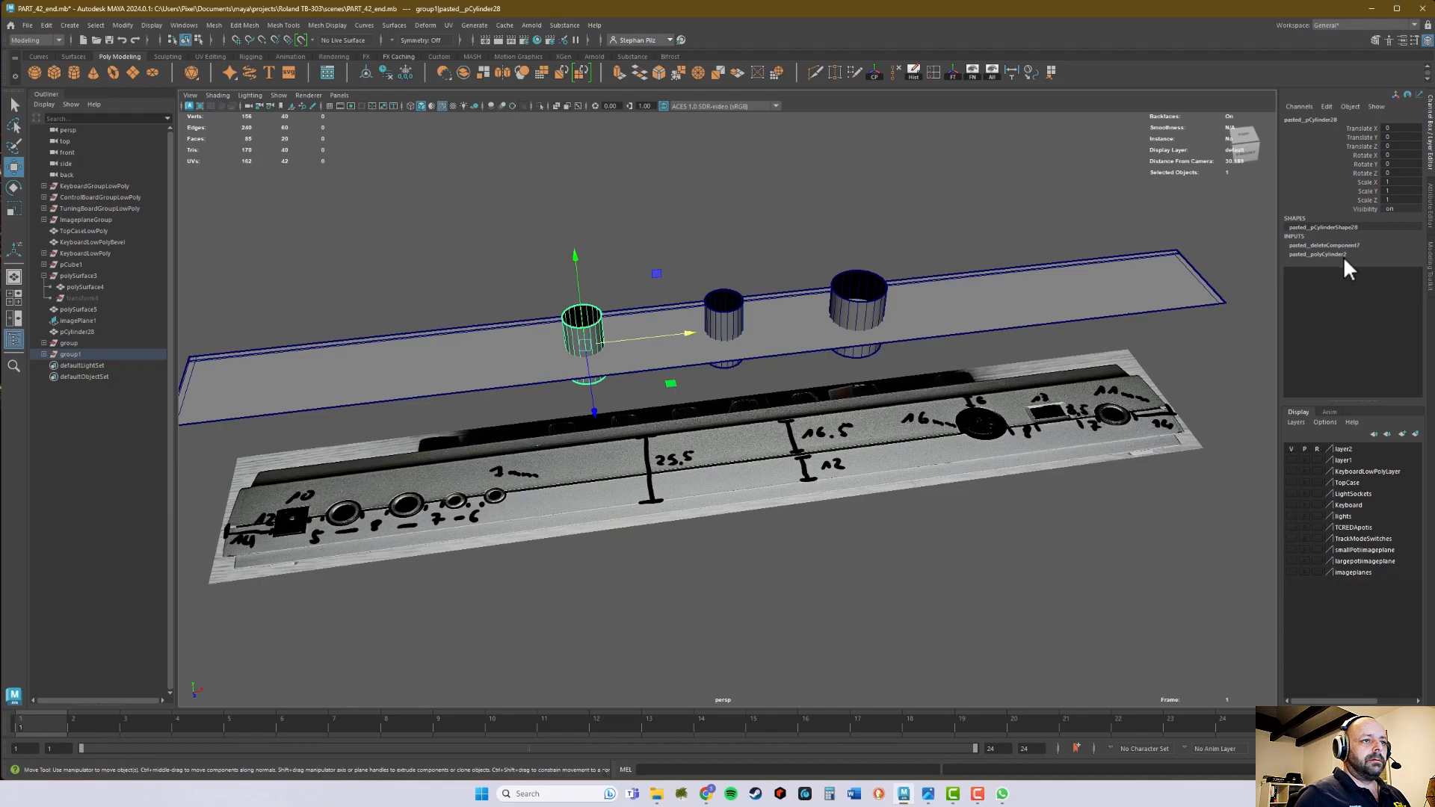
- Set the radius of the new cylinder copy to 0.35
click(1345, 255)
click(1403, 272)
key(BackSpace)
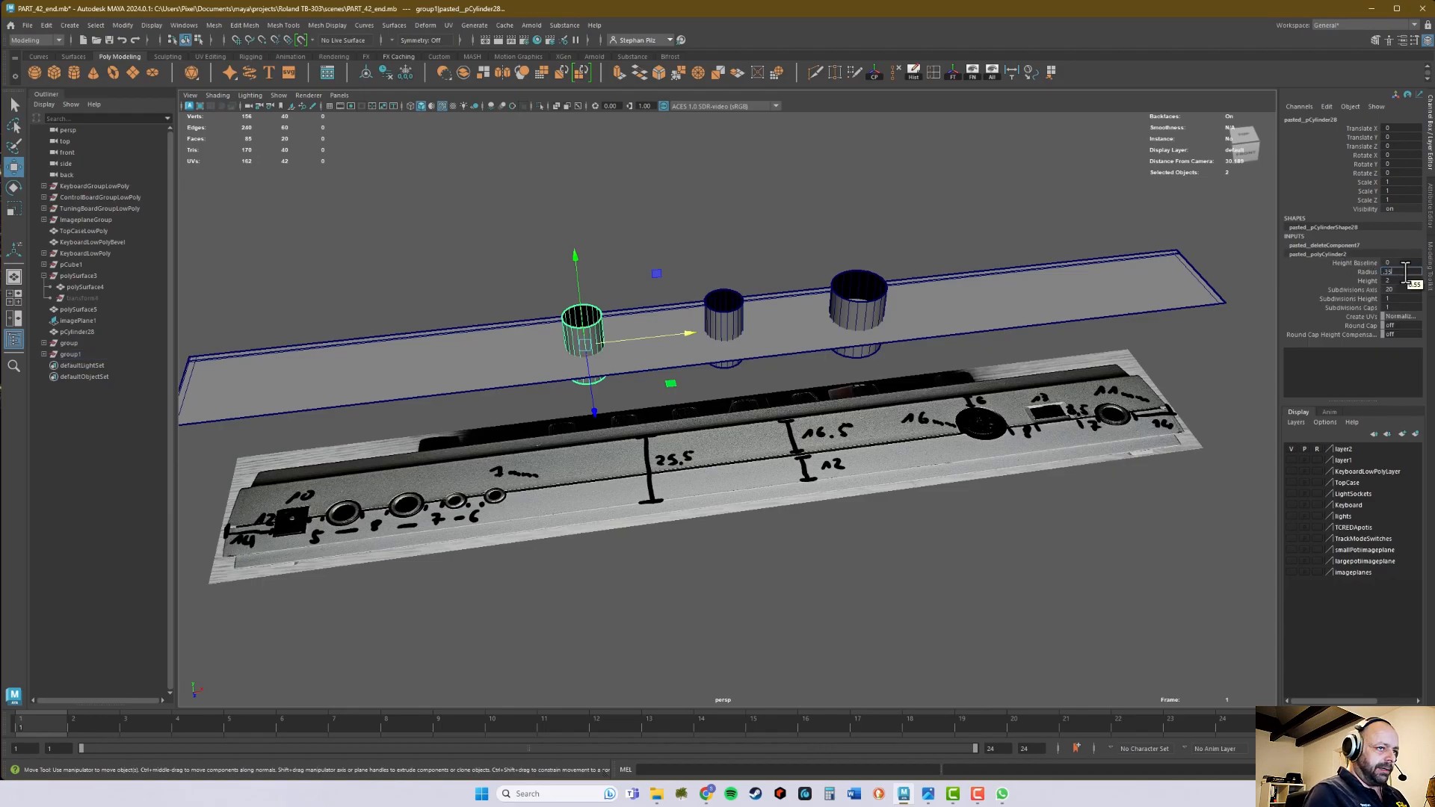
text(.35)
key(Return)
- Select all three open cylinders and reverse their normals
alt+drag(864, 293, 866, 290)
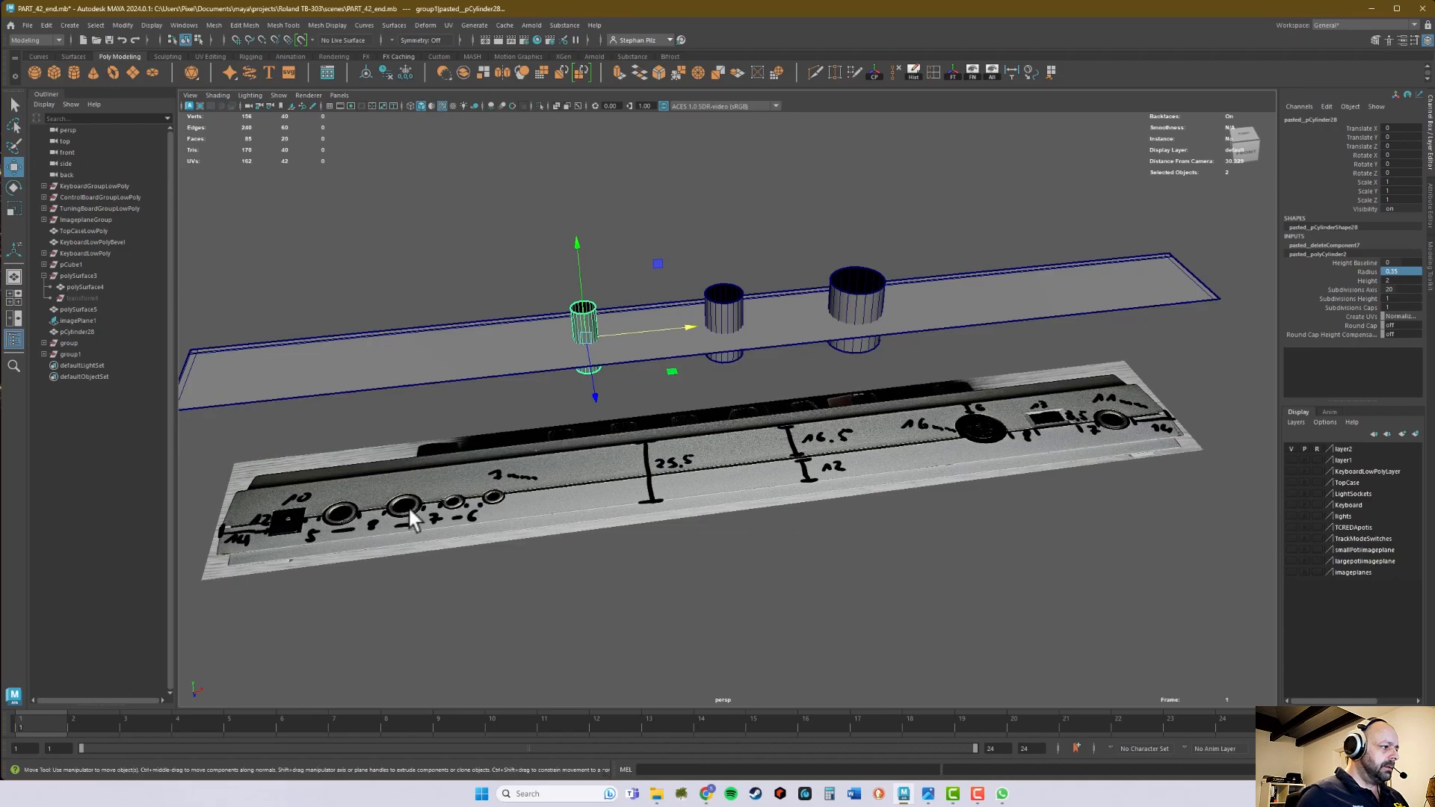
alt+drag(945, 341, 712, 364)
alt+drag(784, 329, 779, 293)
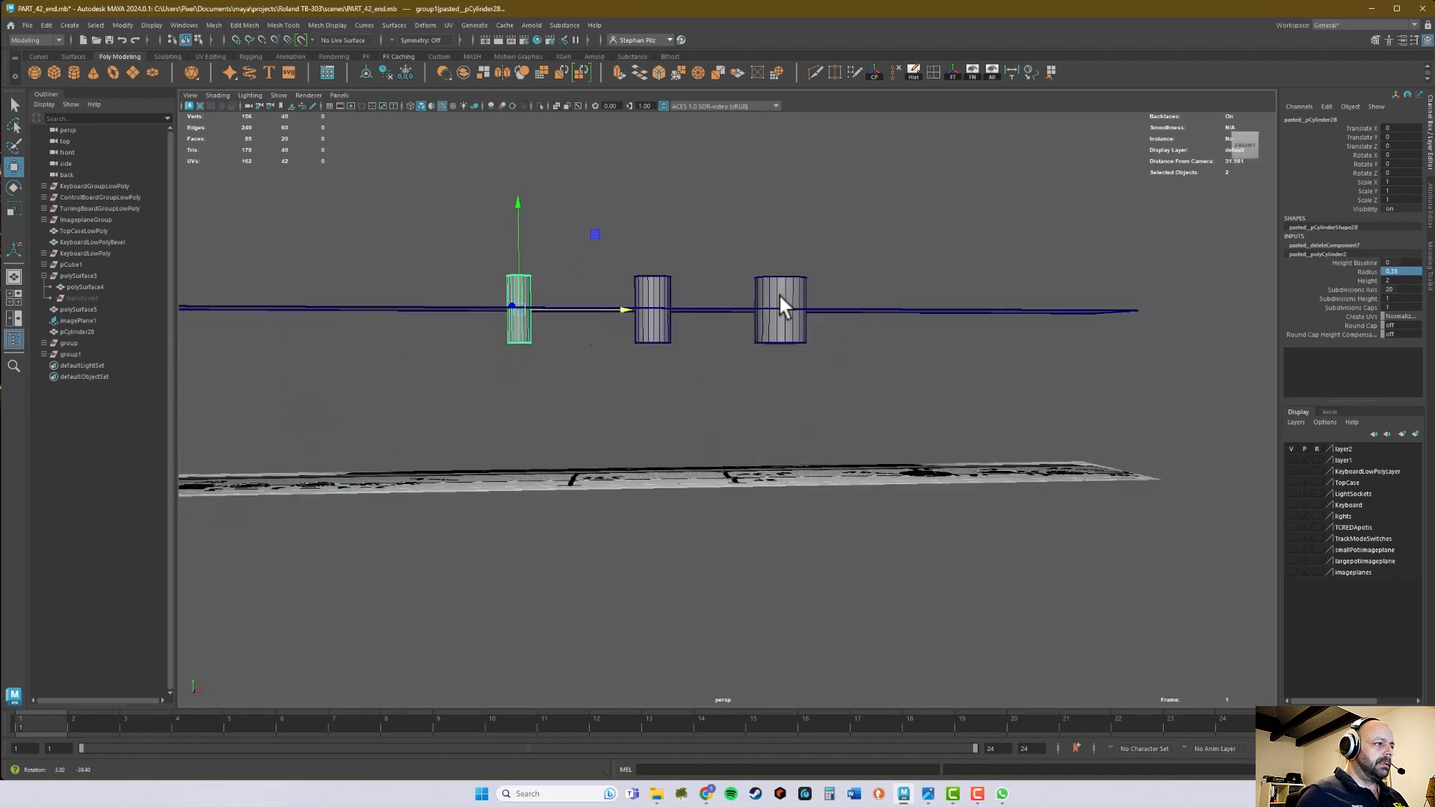
key(q)
drag(433, 192, 849, 295)
alt+drag(788, 199, 792, 212)
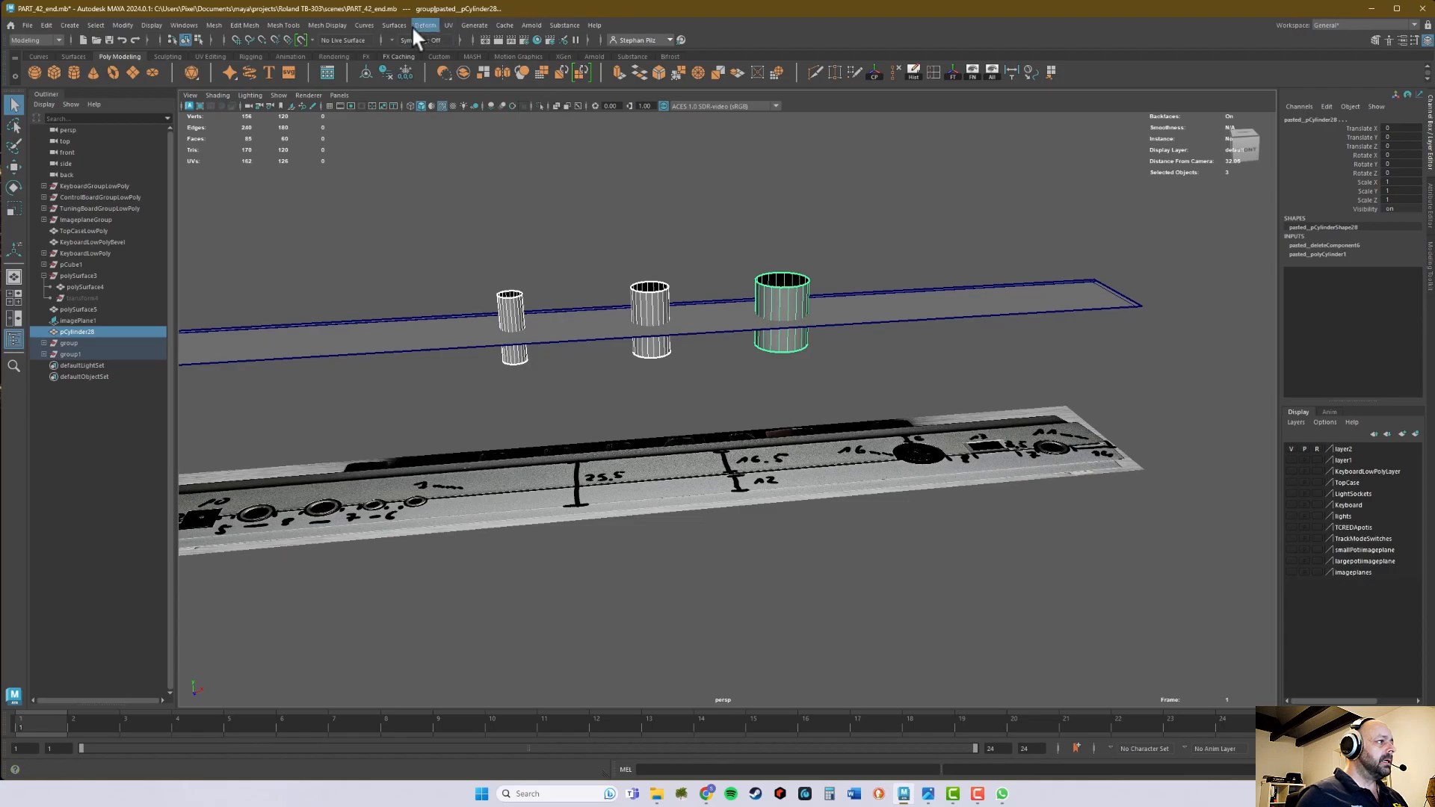
click(330, 25)
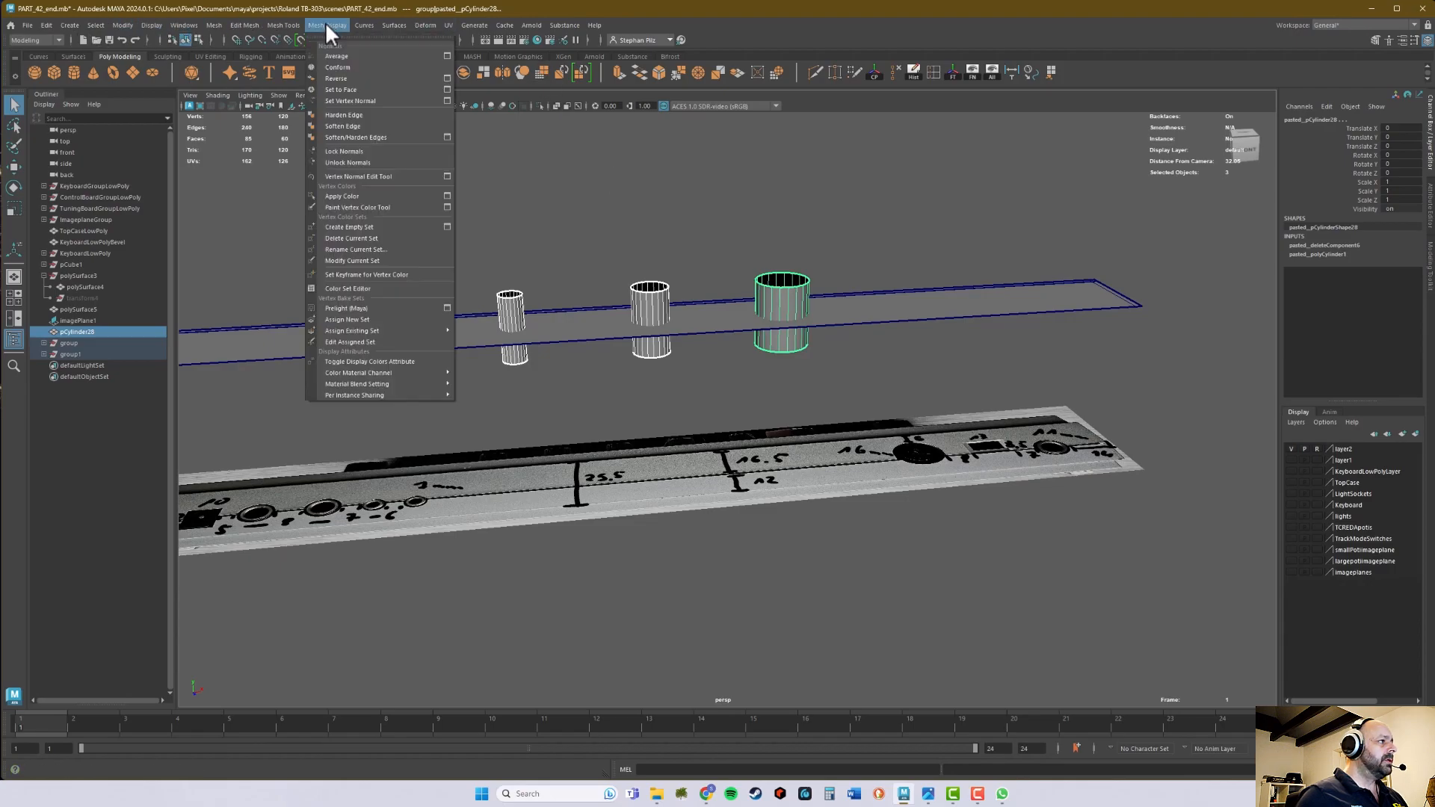
click(346, 78)
- Extrude the top border edge loop of the largest cylinder outward by about 0.13 to form a flat flange ring
alt+drag(545, 192, 631, 240)
scroll(747, 246, up, 4)
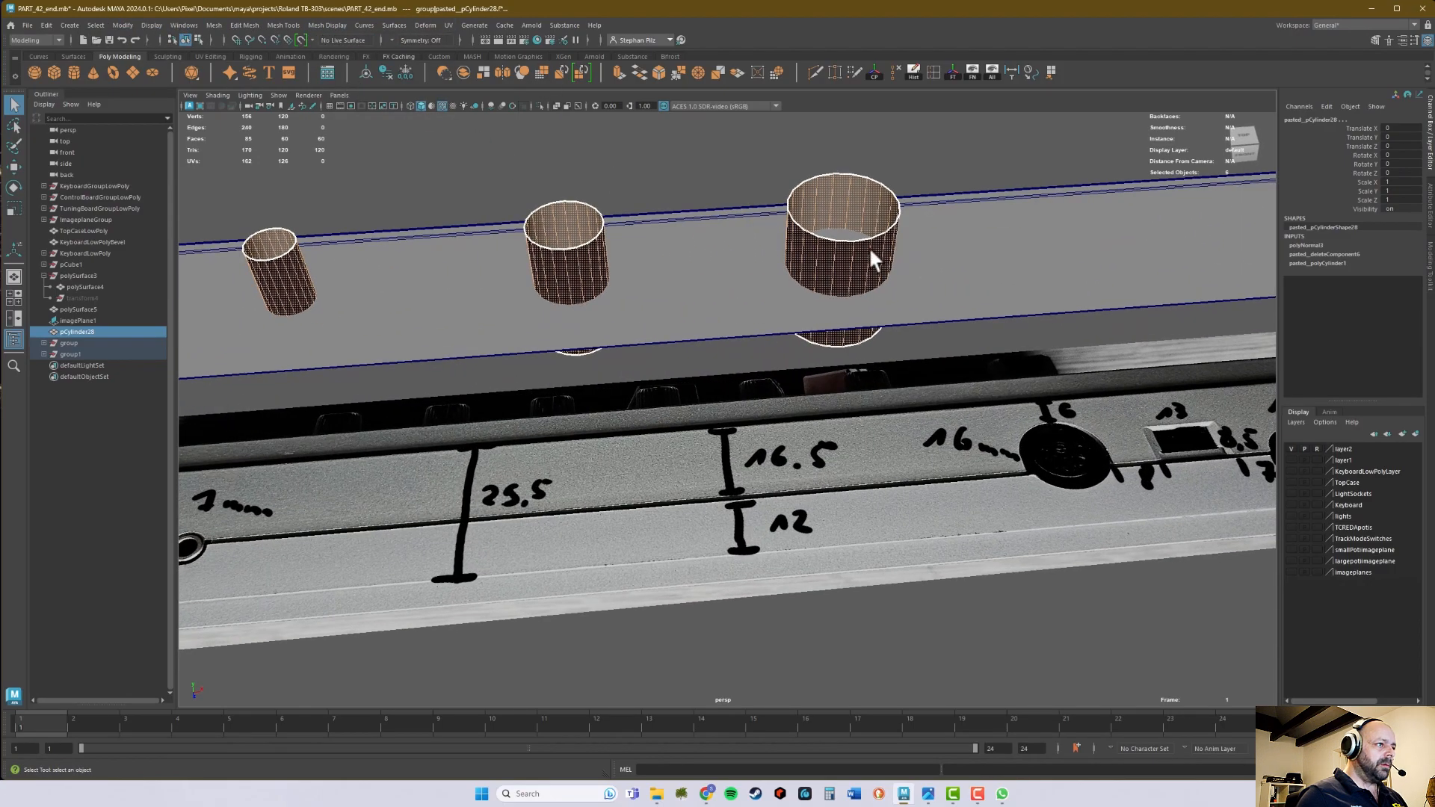
right_drag(844, 255, 871, 237)
alt+drag(870, 239, 841, 321)
click(879, 193)
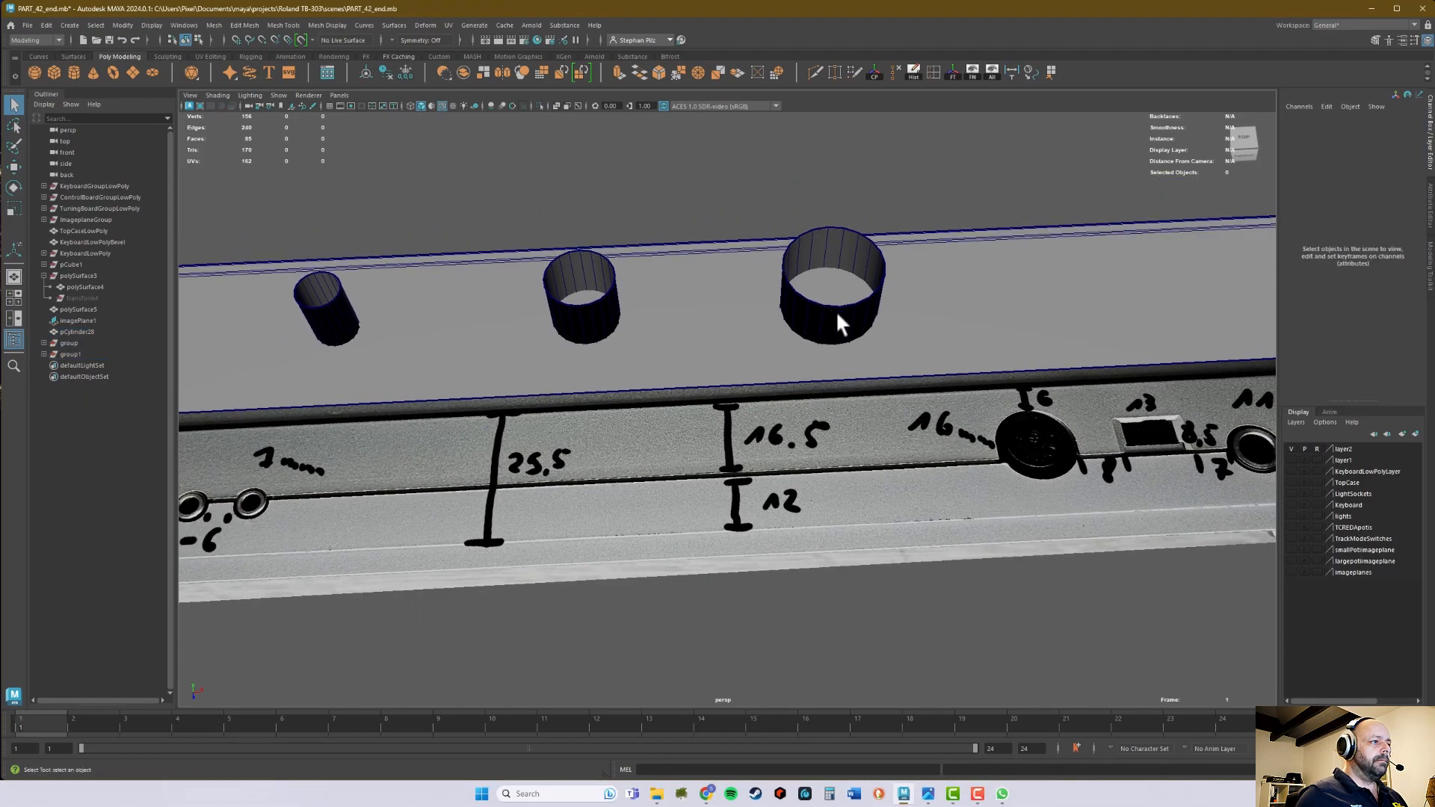
click(862, 256)
right_drag(854, 231, 858, 196)
double_click(848, 227)
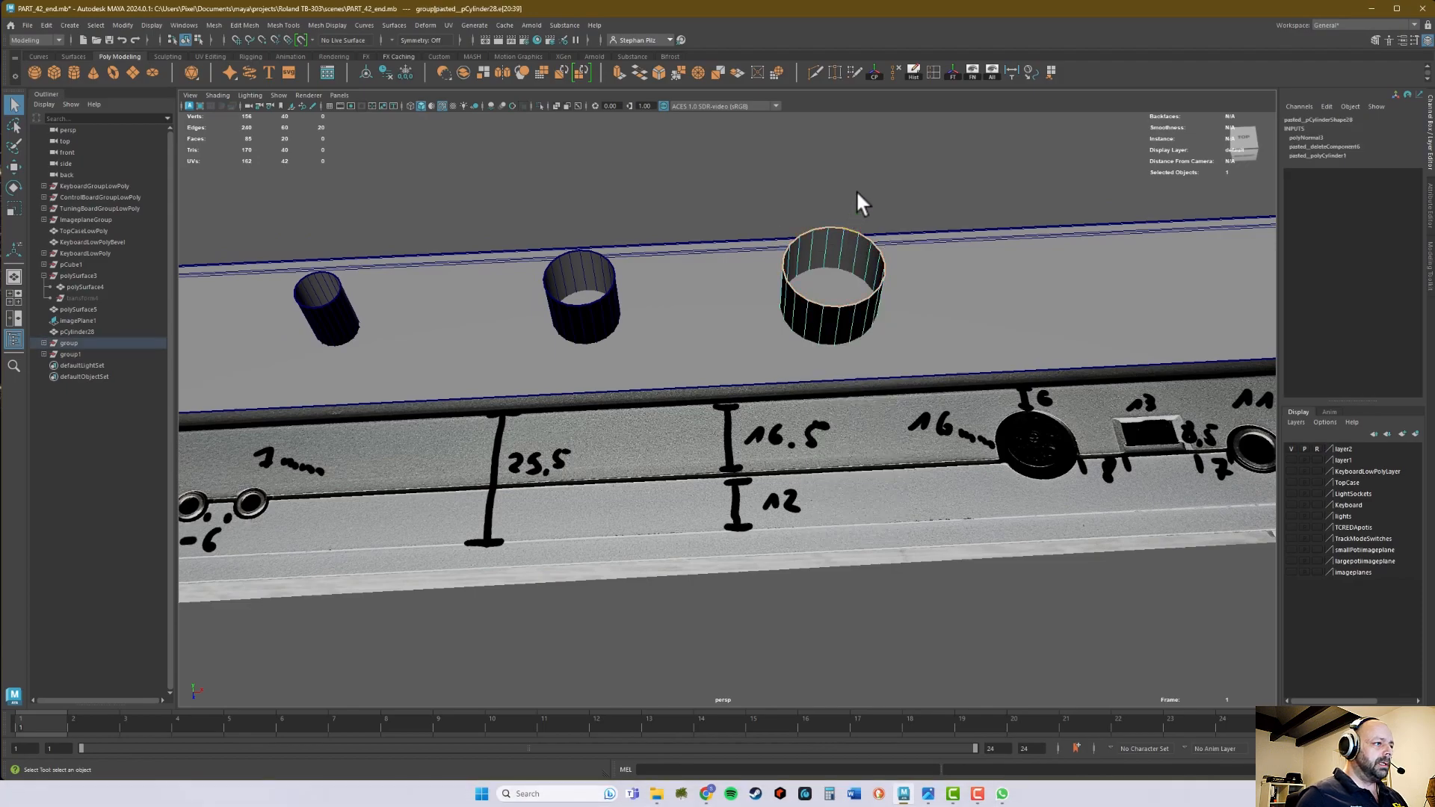
key(ctrl+e)
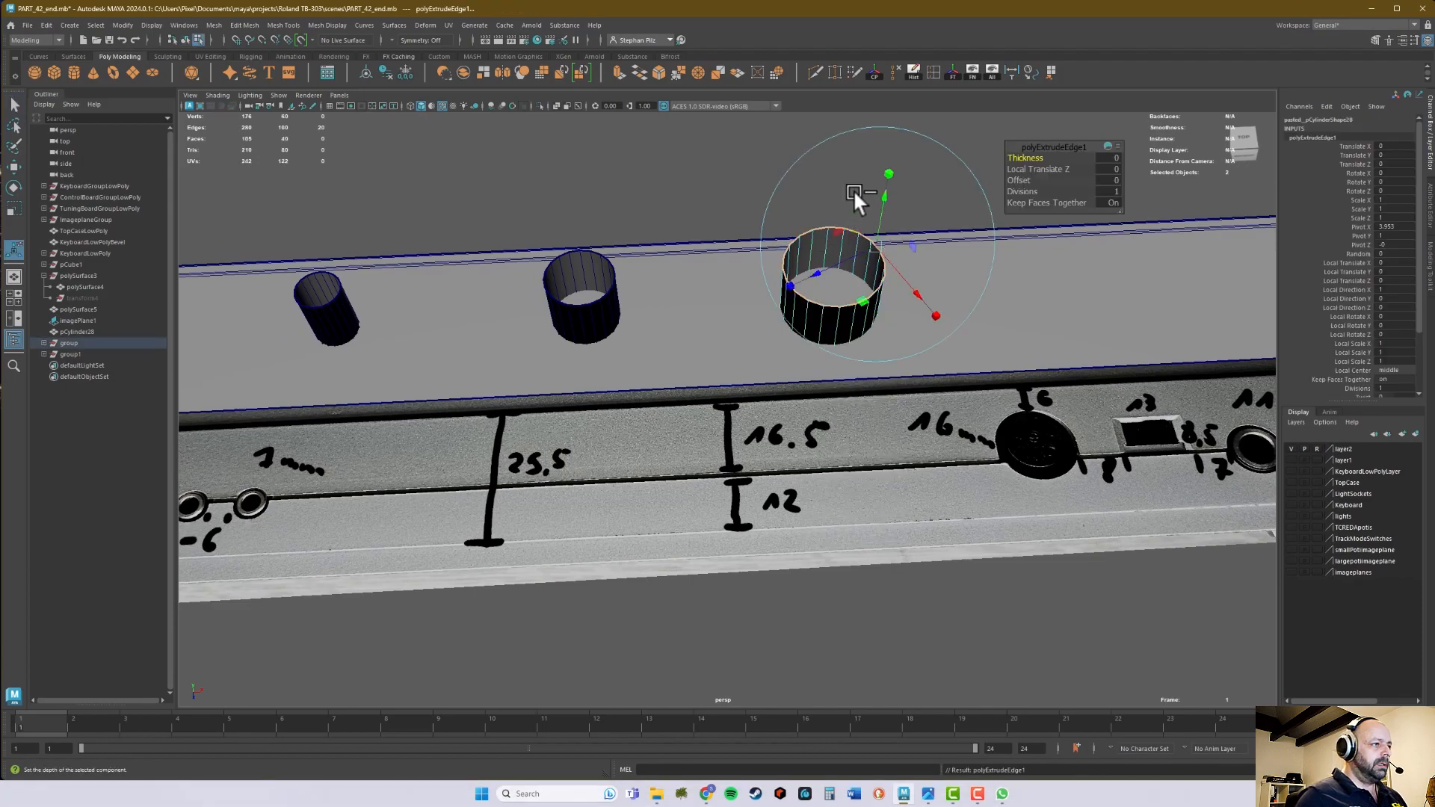
drag(819, 267, 828, 267)
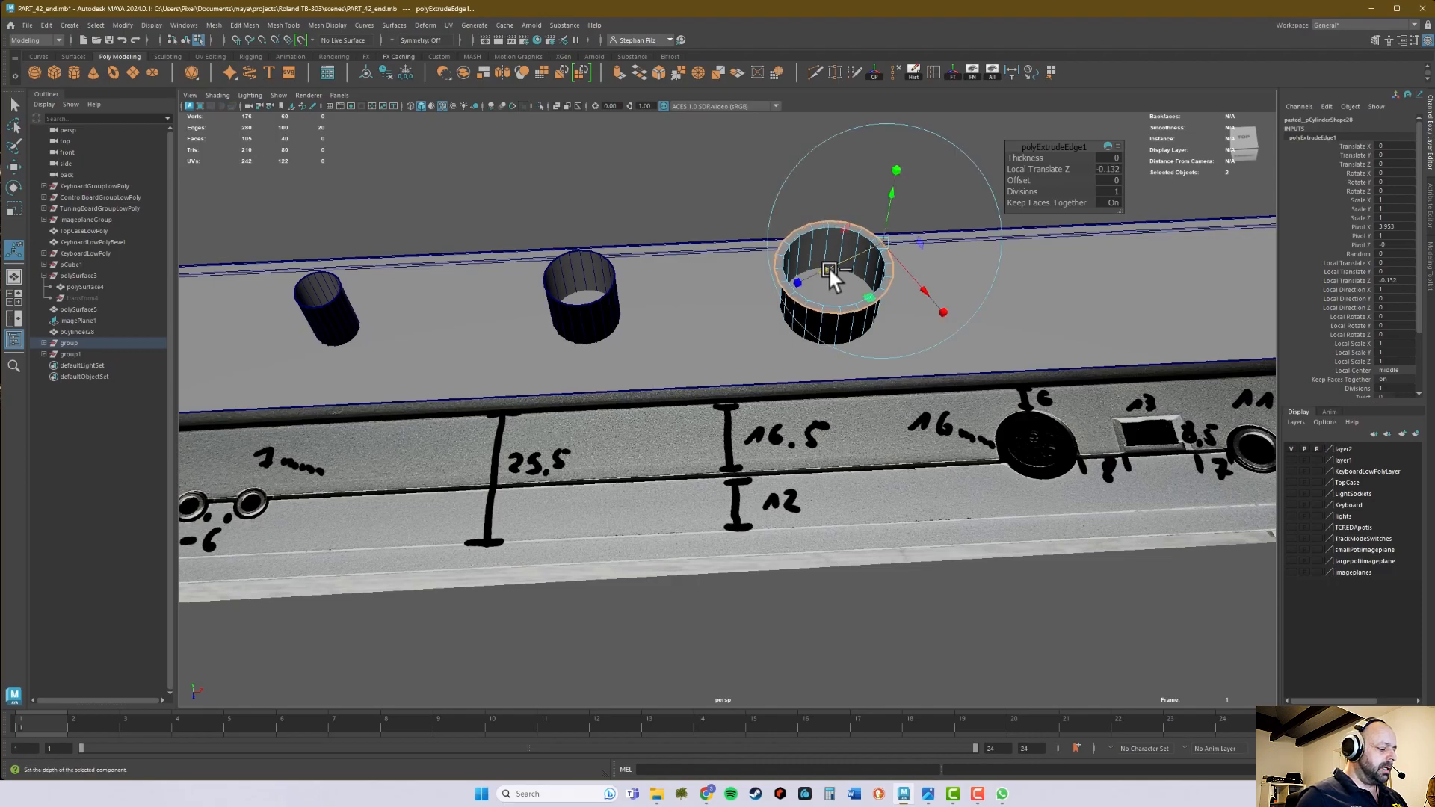
- Extrude the outer edge of the largest cylinder's flange outward again by about 0.11 to add a second ring
key(ctrl+e)
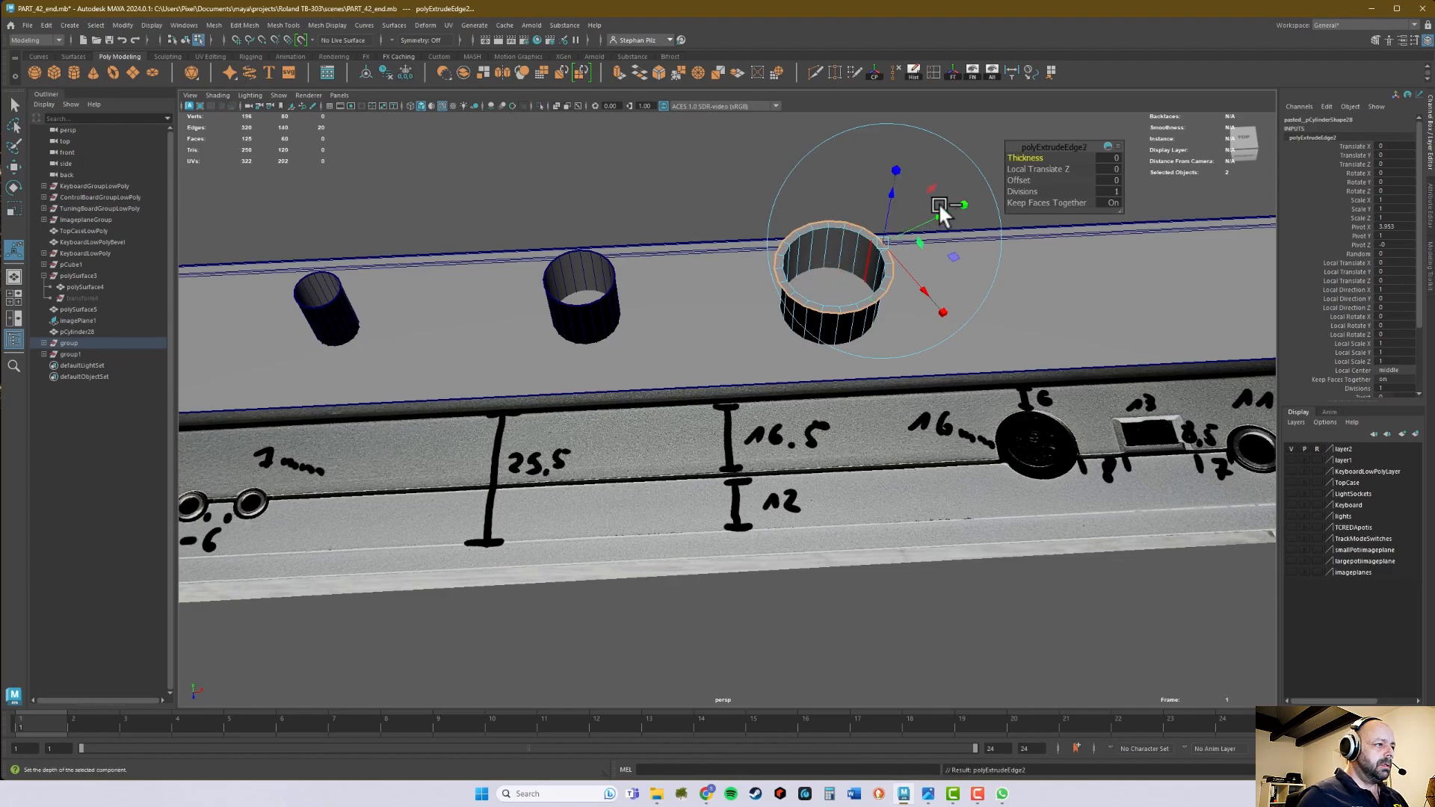
drag(935, 216, 940, 214)
alt+middle_drag(664, 311, 699, 305)
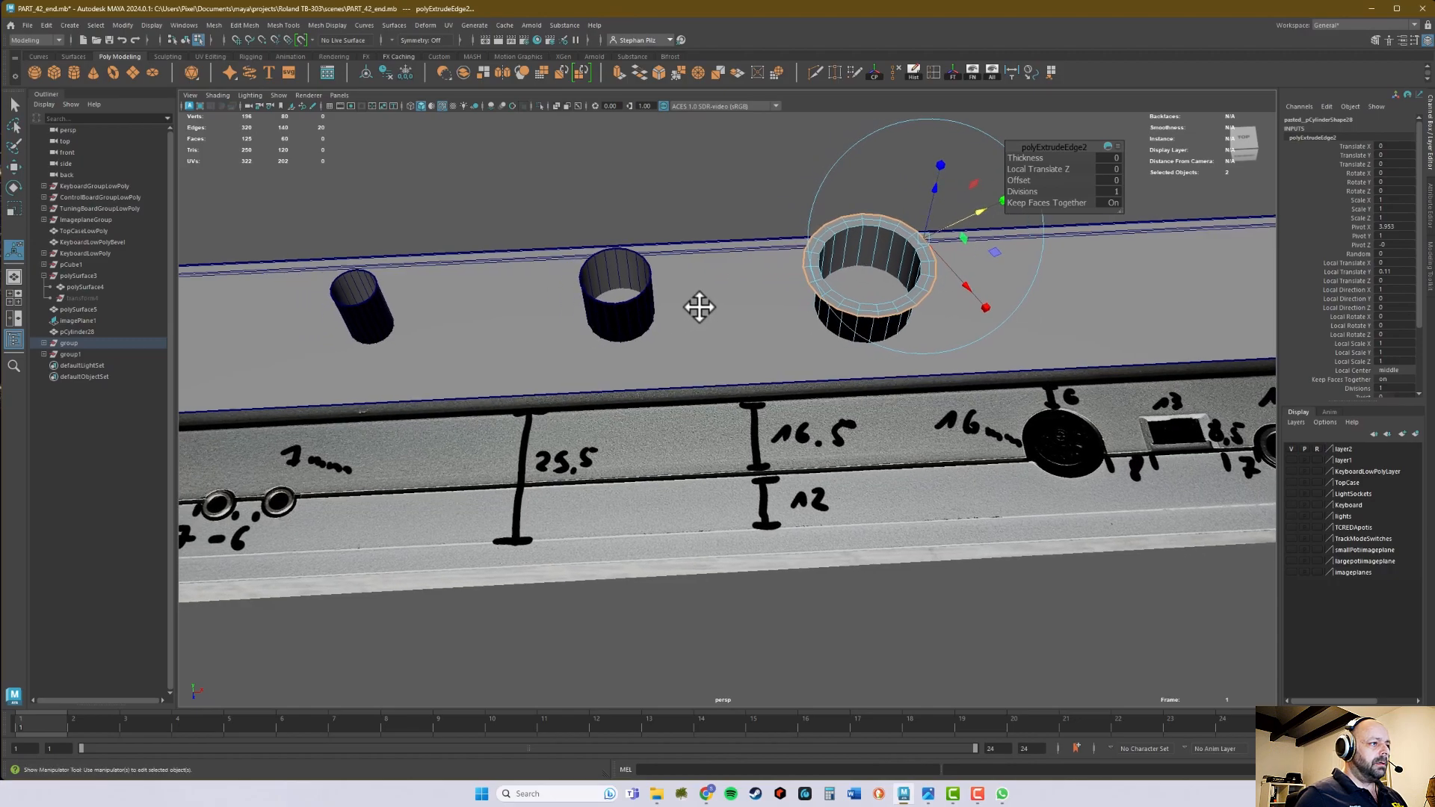
- Extrude the top edge loop of the middle cylinder outward twice, about 0.1 each, to form a two-ring flange
key(q)
right_drag(643, 266, 652, 232)
double_click(640, 254)
key(ctrl+e)
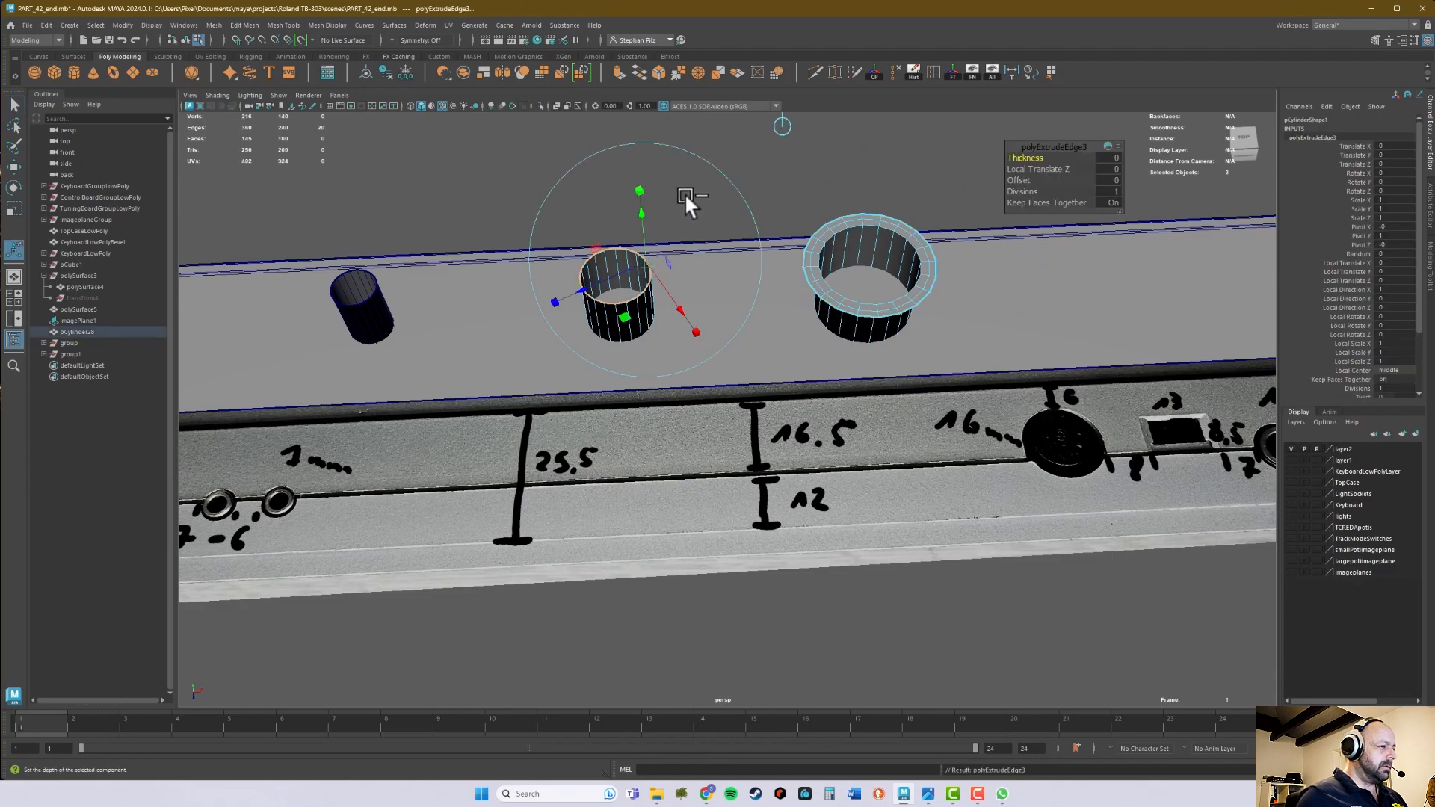
drag(621, 272, 625, 272)
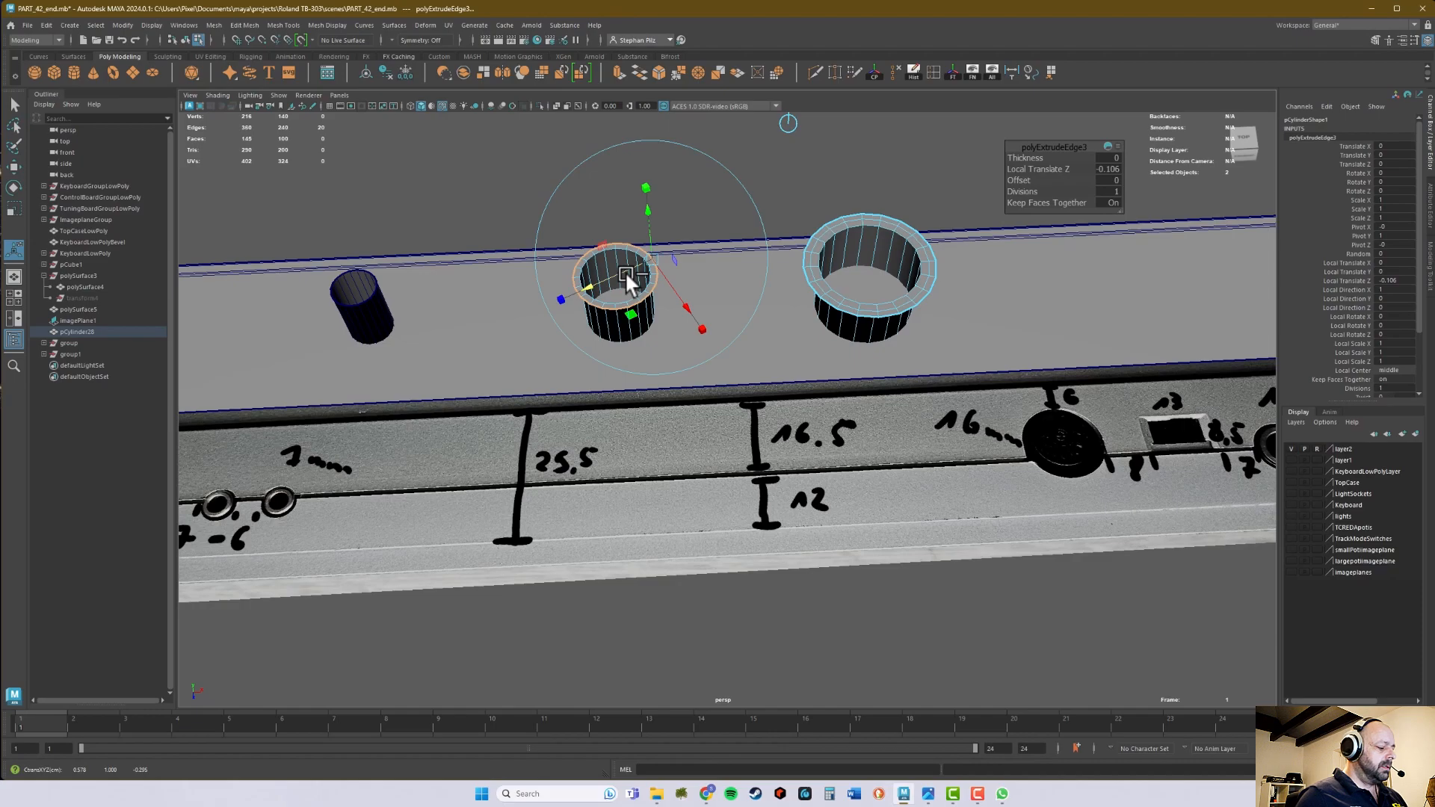
key(ctrl+e)
drag(694, 235, 703, 235)
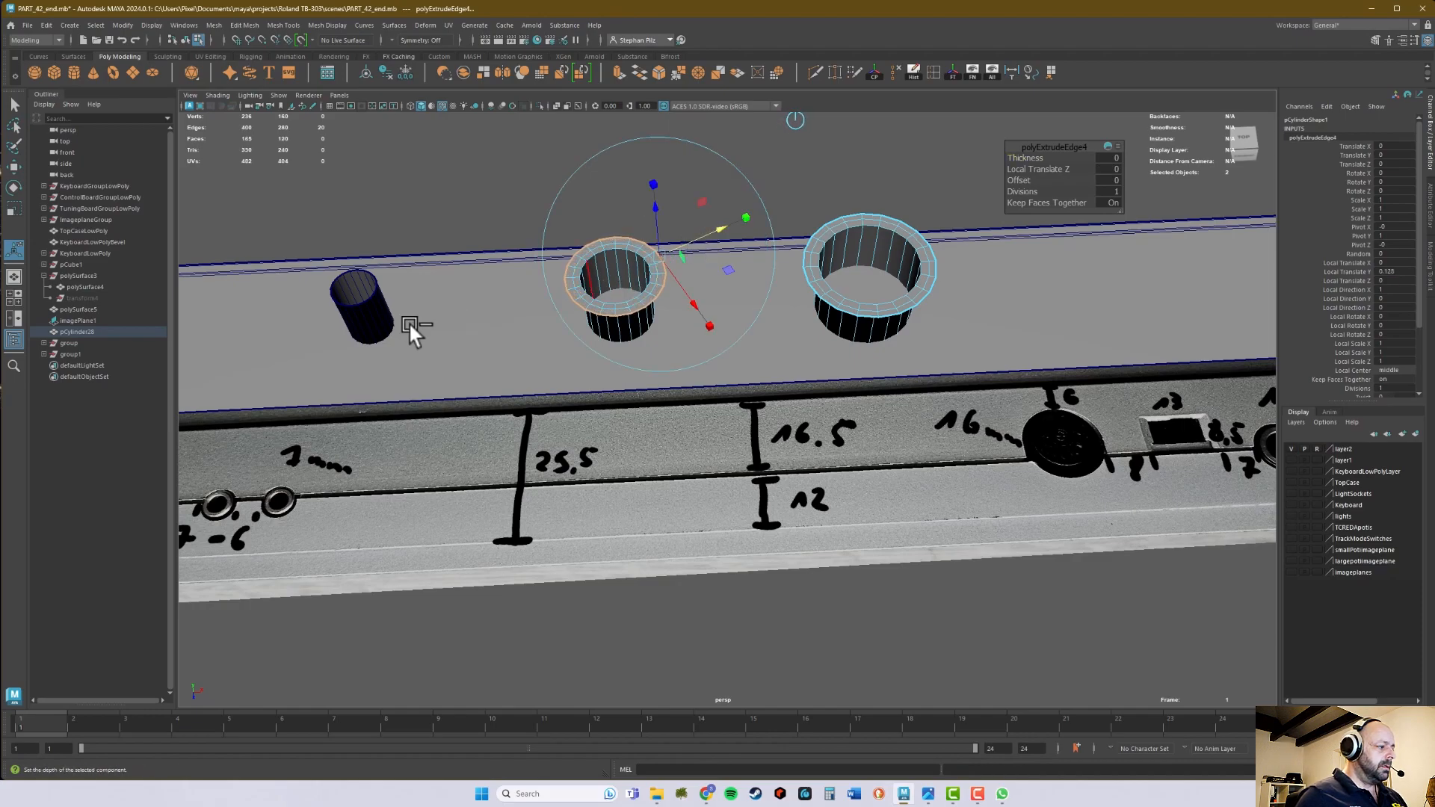
- Extrude the top edge loop of the smallest cylinder outward twice to form a two-ring flange, the outer ring about 0.08 wide
right_drag(367, 315, 369, 290)
double_click(357, 269)
alt+middle_drag(357, 268, 412, 296)
key(ctrl+e)
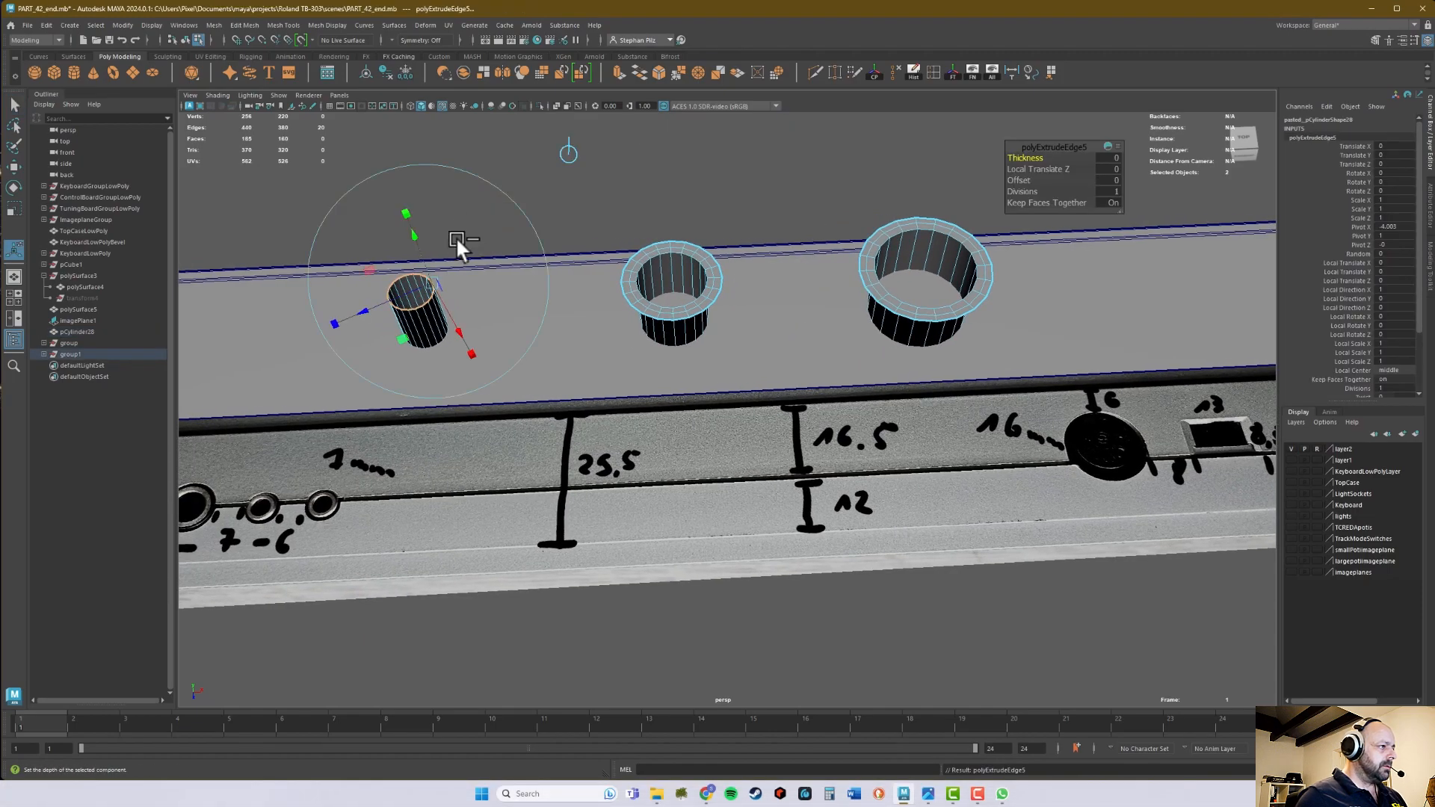
drag(393, 296, 388, 300)
key(ctrl+e)
drag(482, 261, 486, 257)
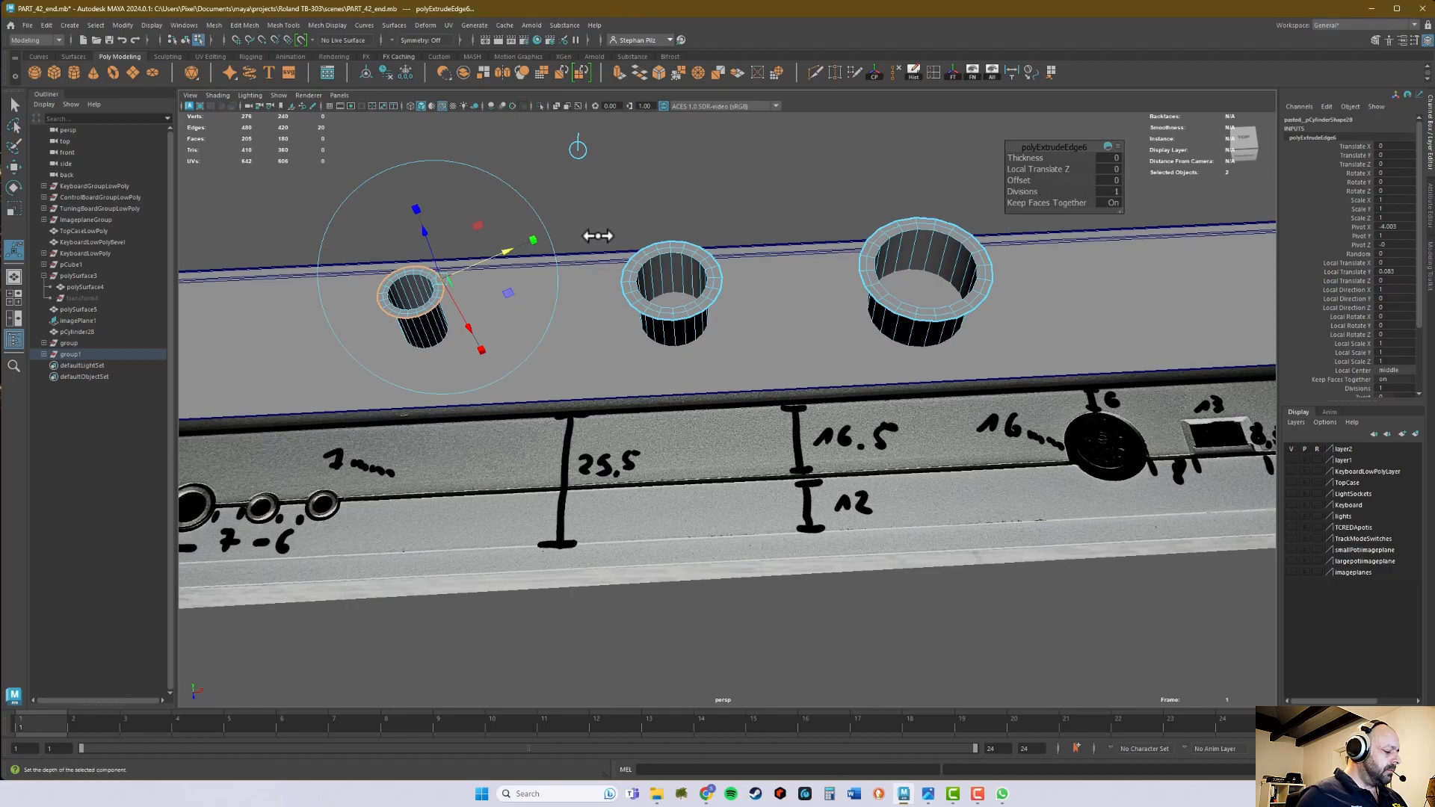
- Return the smallest cylinder to object selection and create a polygon plane at the origin
key(q)
right_drag(436, 299, 459, 272)
alt+drag(480, 215, 481, 223)
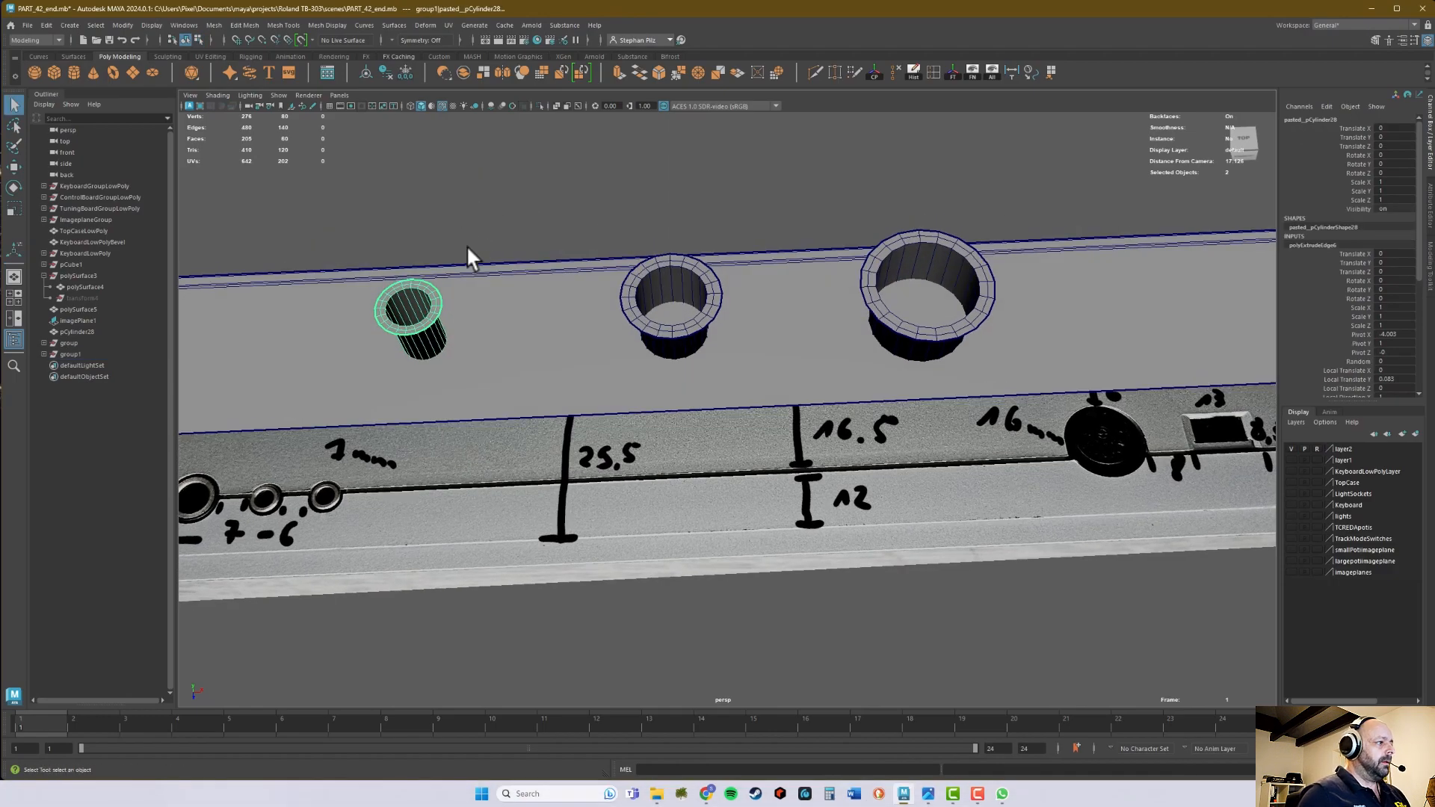
alt+drag(884, 193, 824, 227)
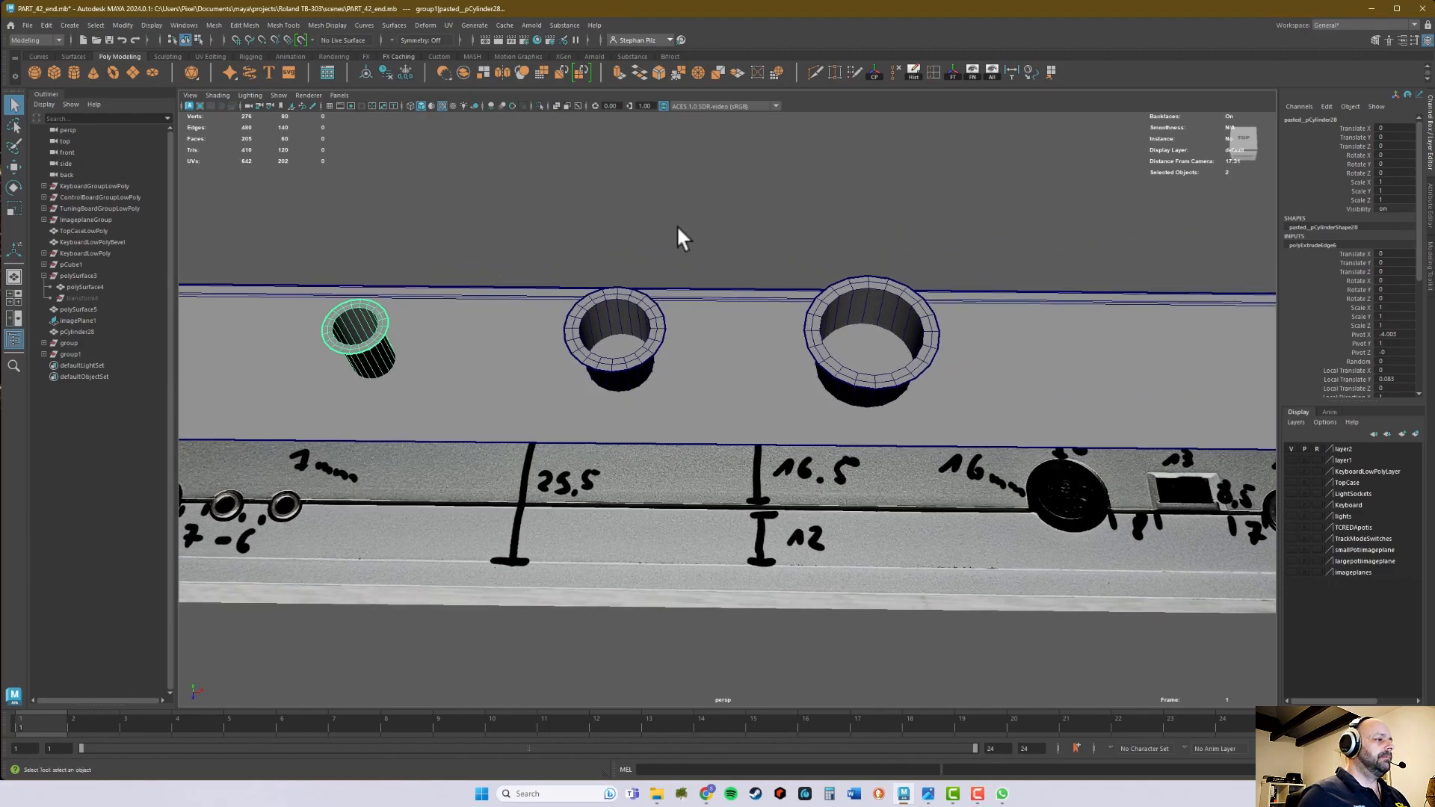
click(133, 72)
alt+right_drag(681, 302, 516, 292)
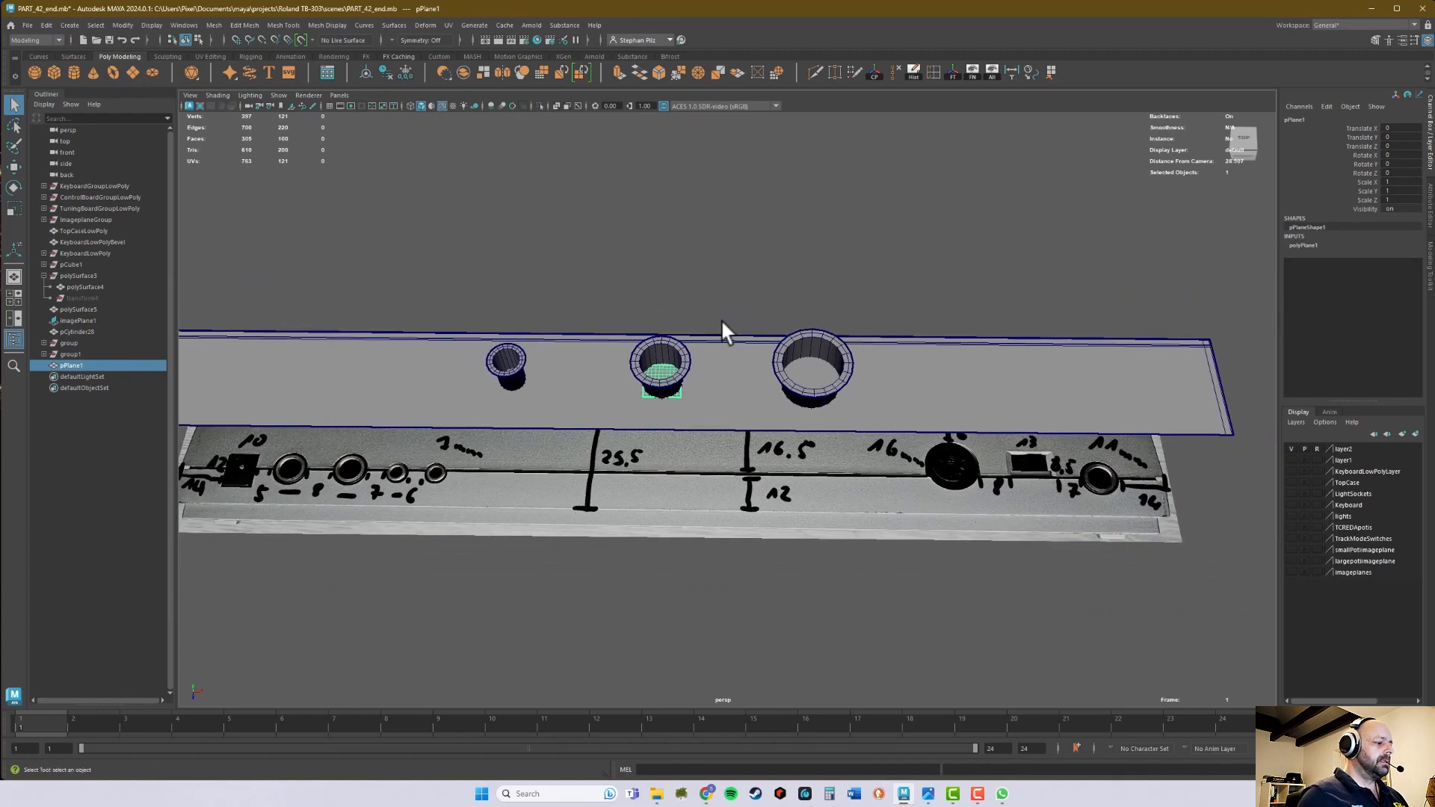
- Raise the plane along Y and snap it to the middle cylinder's top rim at a height of 1
key(w)
drag(662, 335, 658, 311)
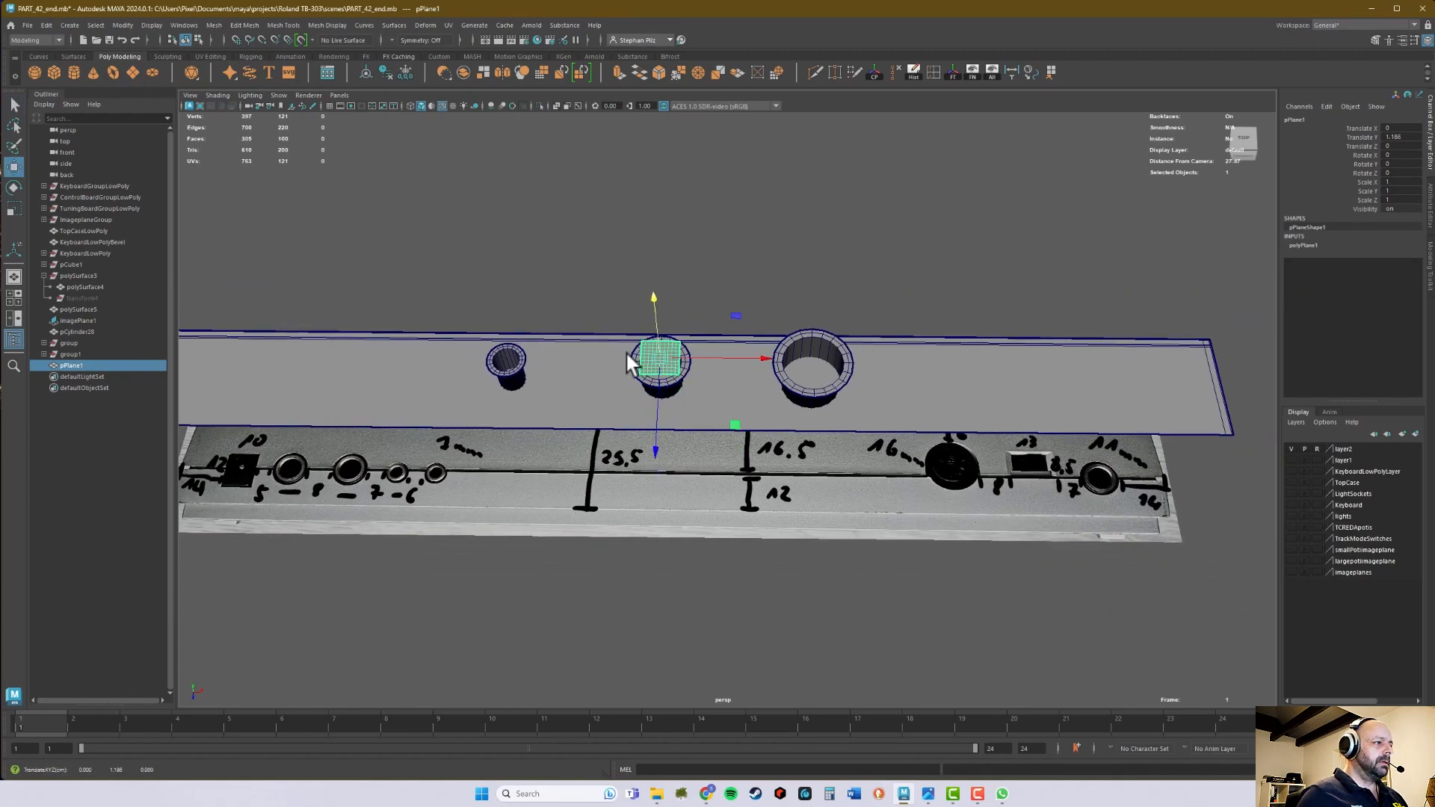
alt+right_drag(627, 355, 683, 350)
alt+middle_drag(682, 346, 755, 340)
drag(653, 223, 655, 199)
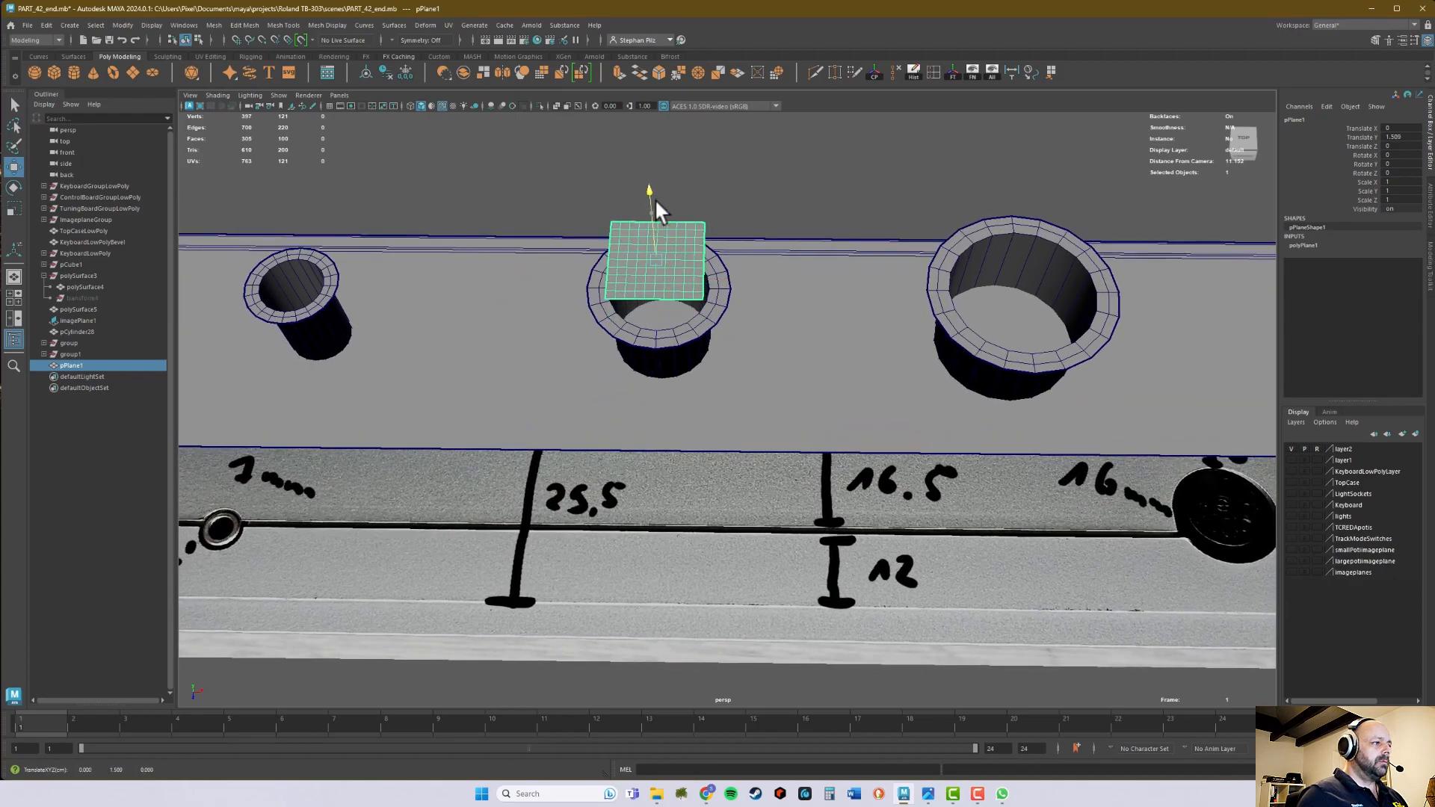
key(v)
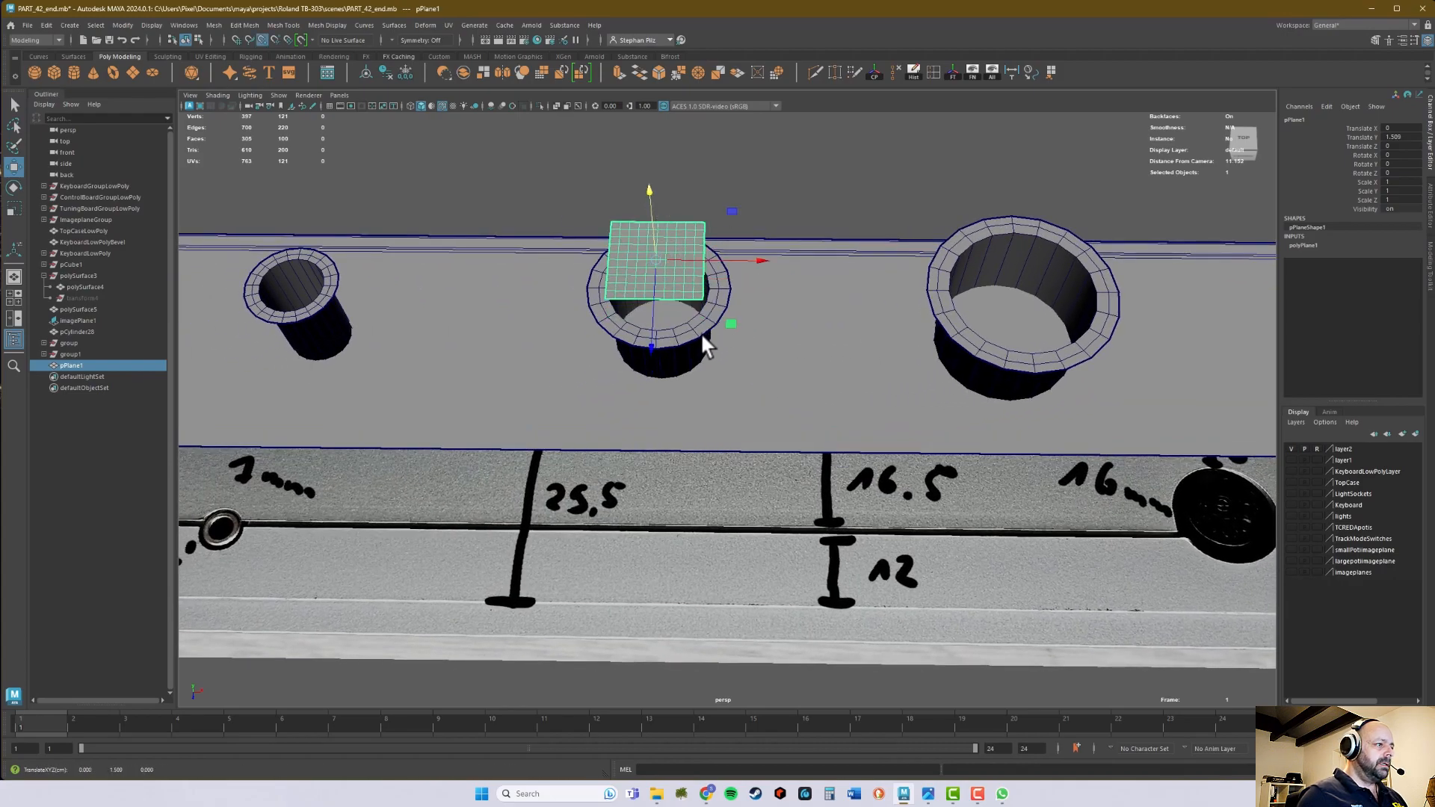
middle_drag(698, 334, 704, 329)
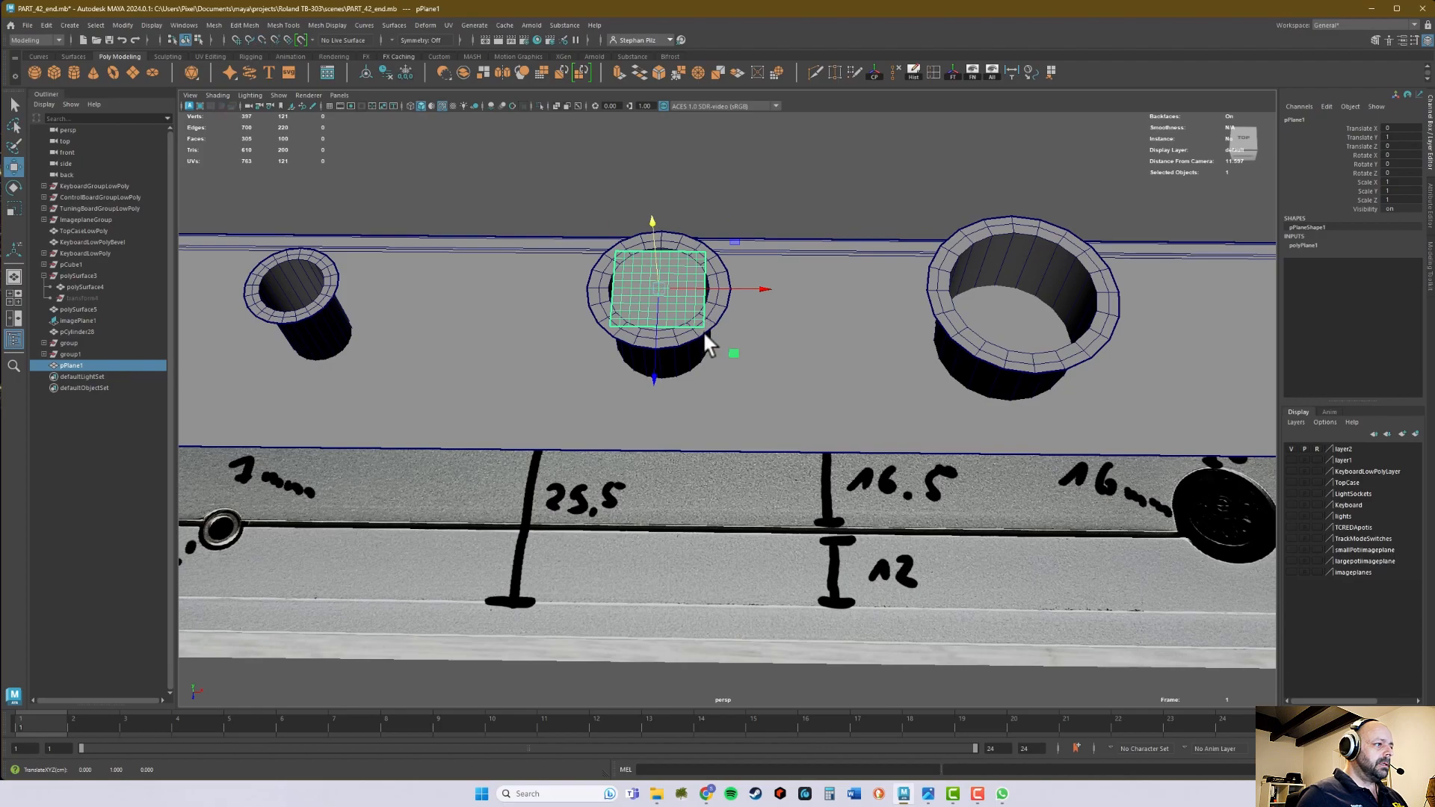
- Scale the plane uniformly to about 1.81 so it extends beyond the middle cylinder's flange
alt+drag(704, 333, 707, 312)
alt+middle_drag(708, 313, 709, 380)
scroll(653, 309, up, 4)
alt+drag(653, 310, 778, 307)
key(r)
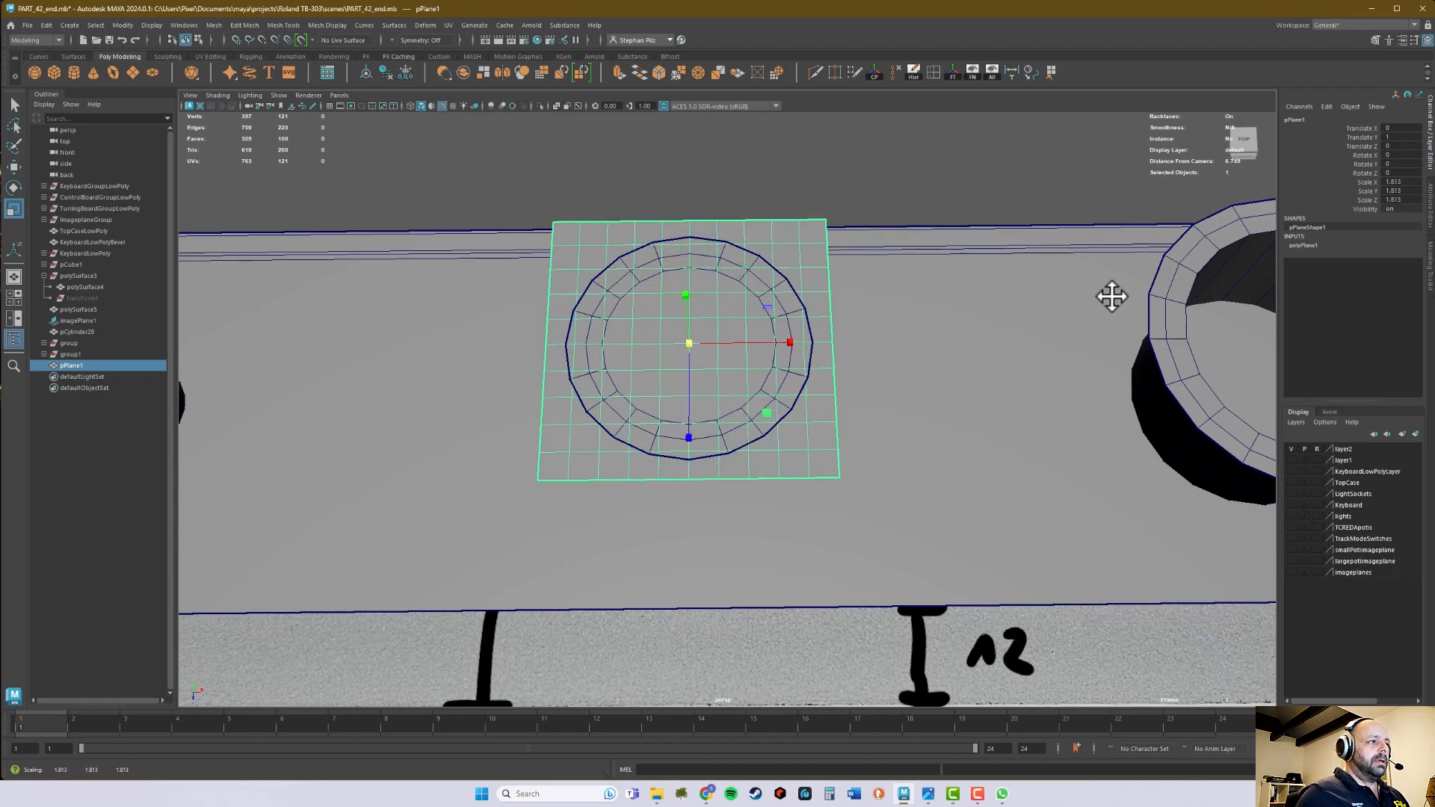
- Set the plane's width and height subdivisions to 5 and switch it to edge selection
click(1318, 245)
drag(1404, 280, 1409, 289)
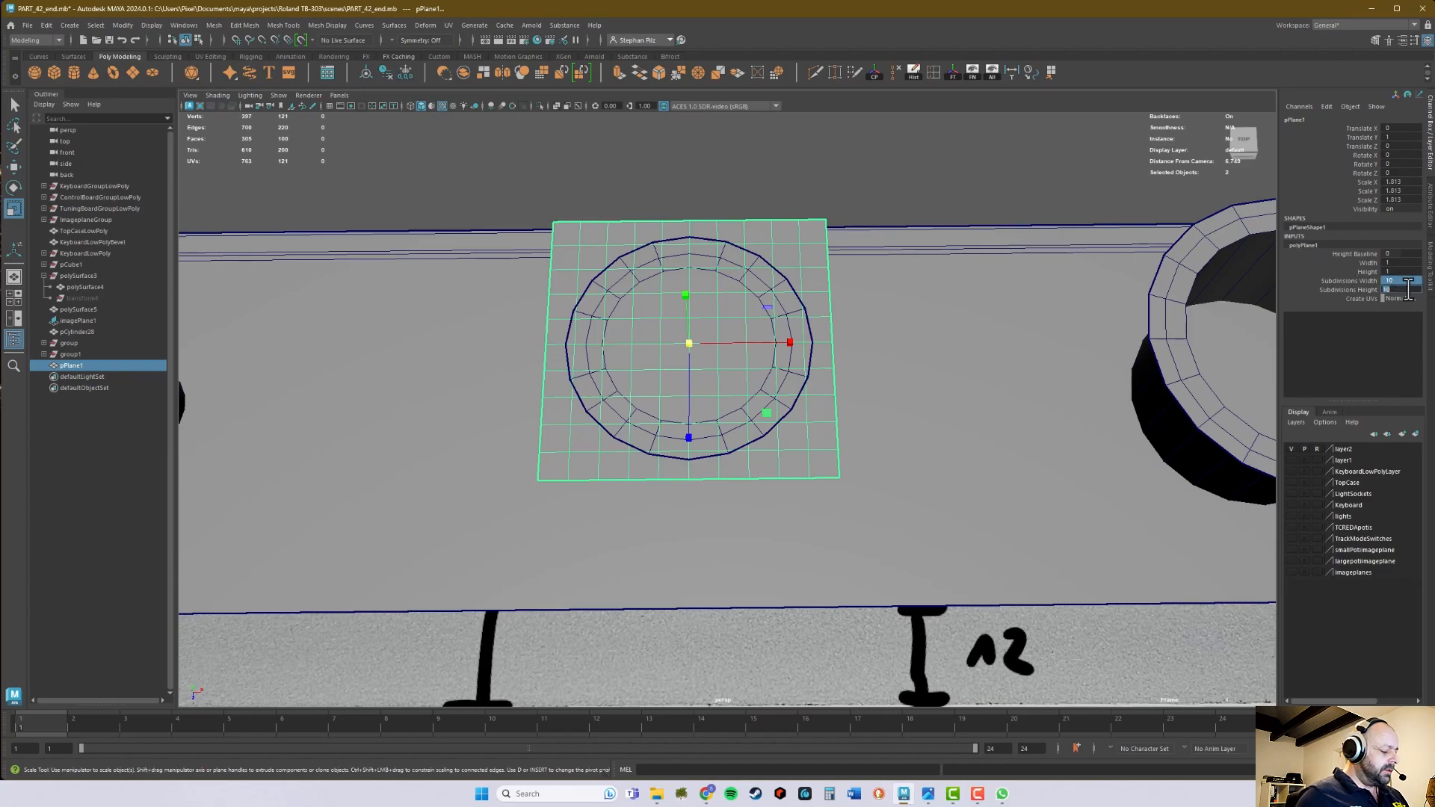
key(Return)
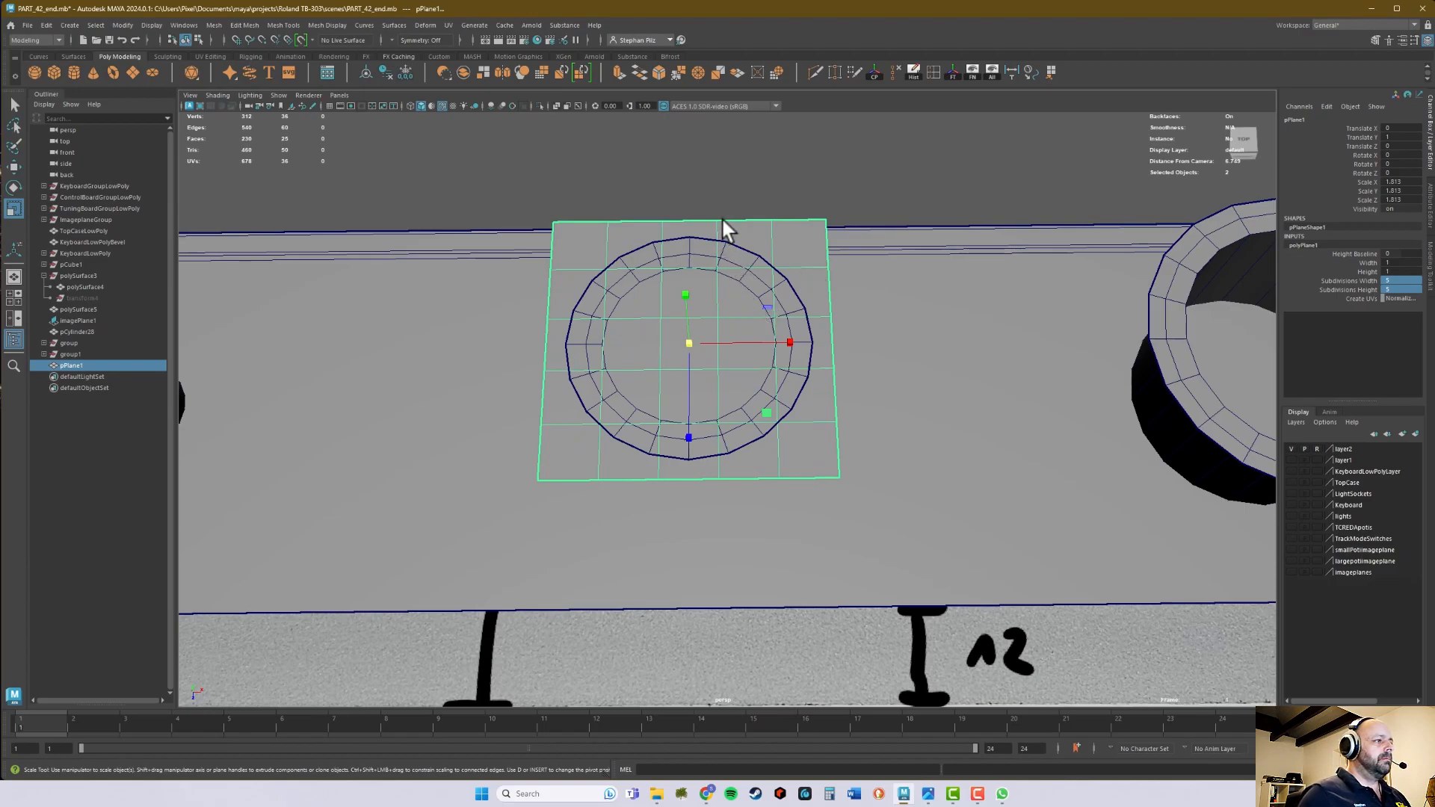
right_drag(721, 216, 733, 186)
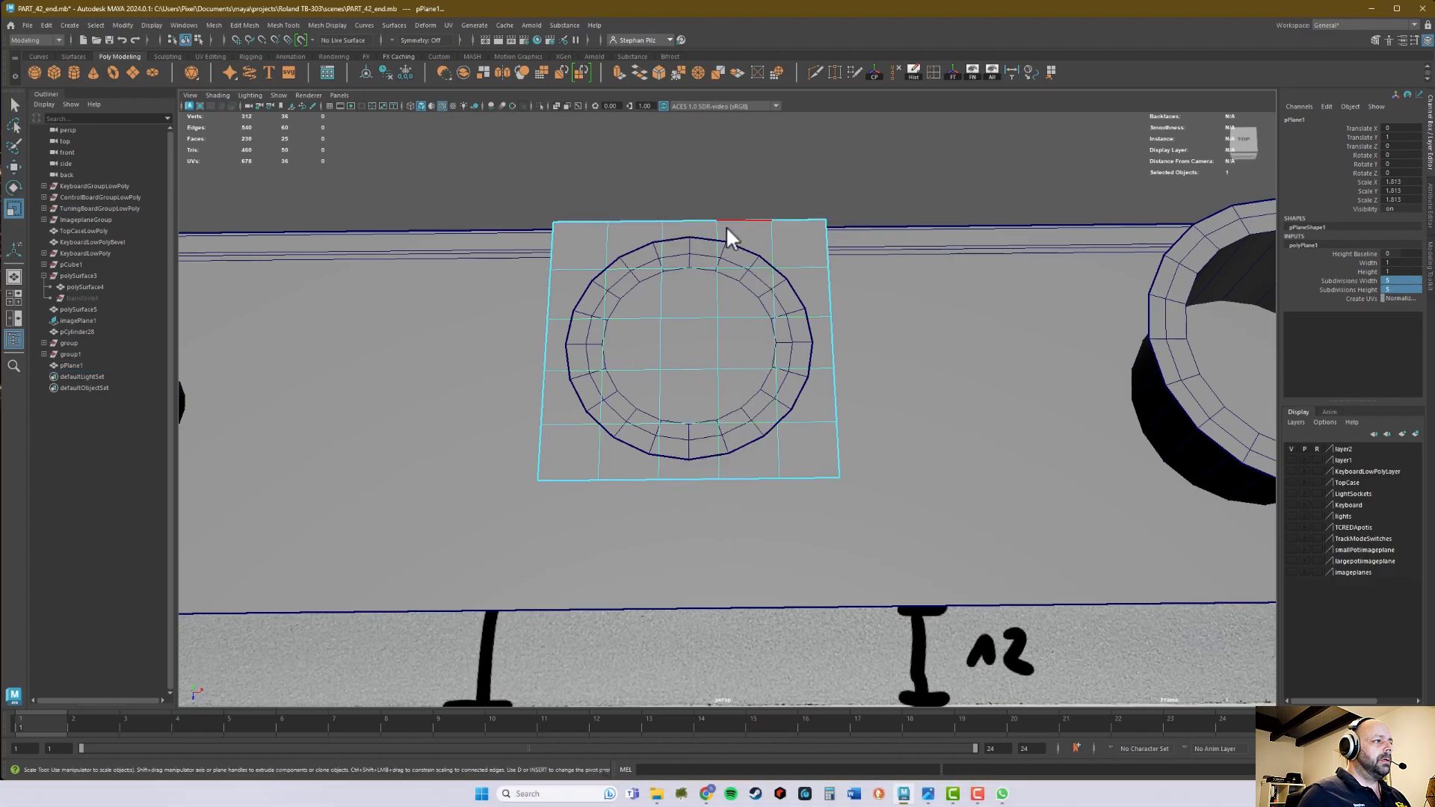
- Extrude the plane's outer border edges, scale them slightly outward into a narrow rim, and return to object selection
click(735, 220)
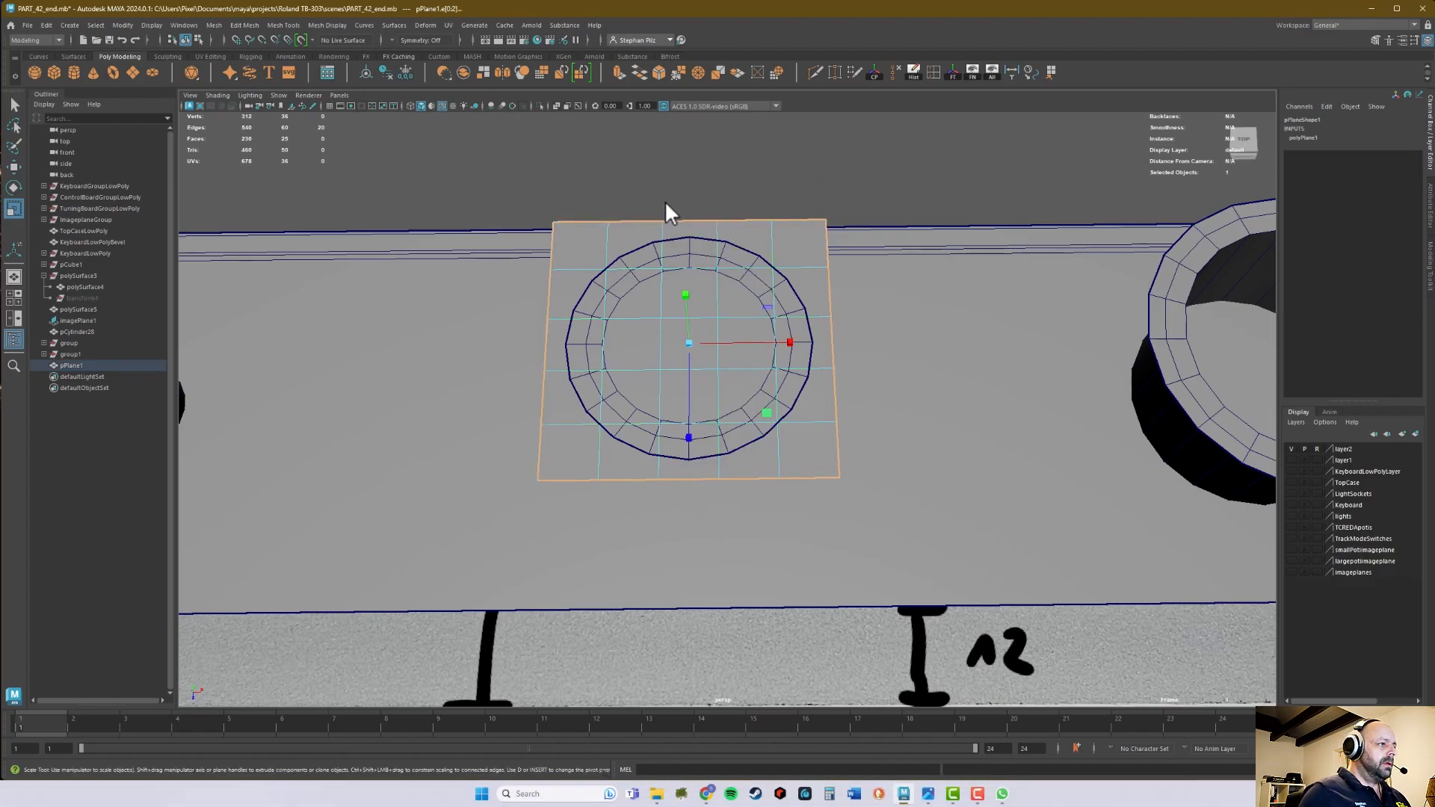
key(ctrl+e)
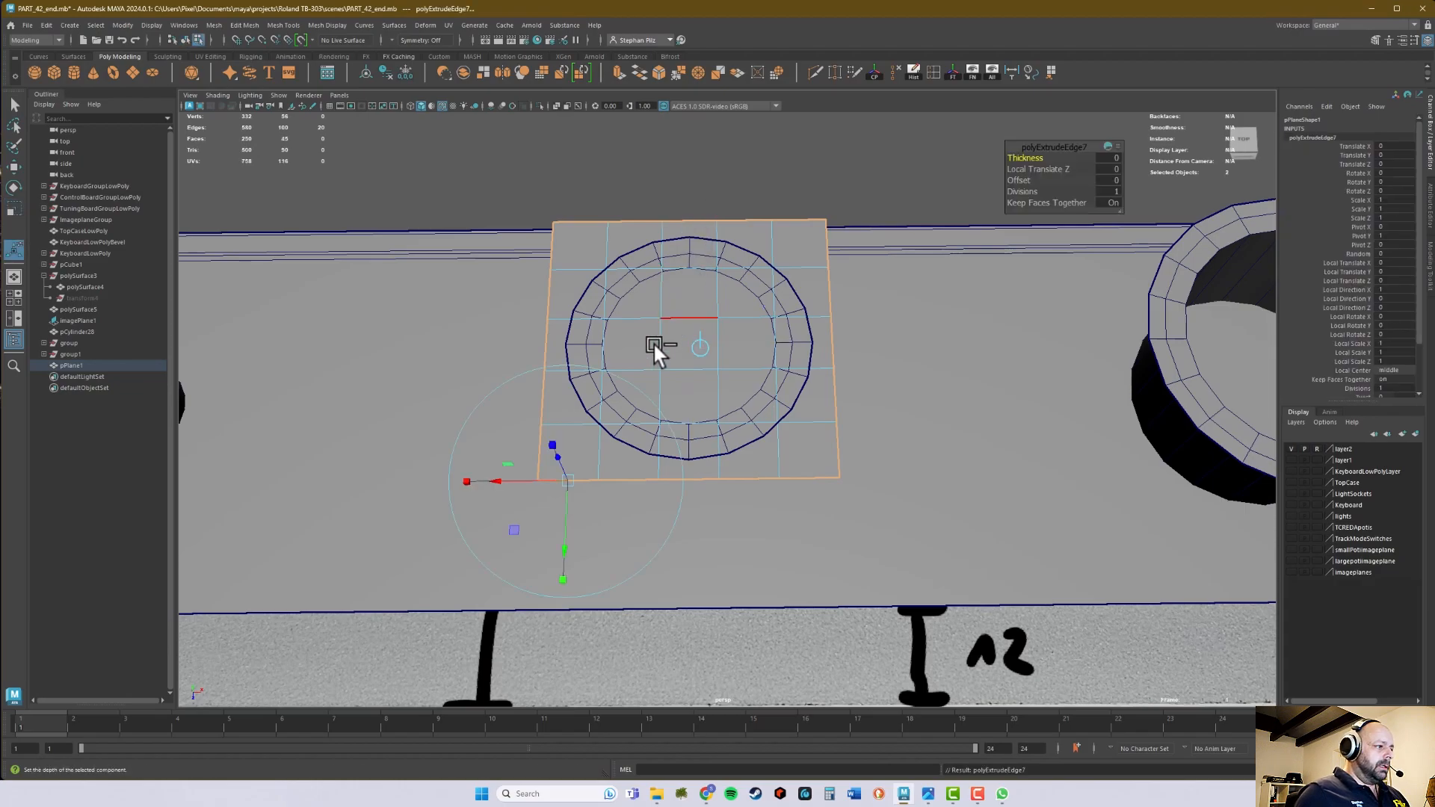
key(r)
drag(688, 343, 697, 343)
key(q)
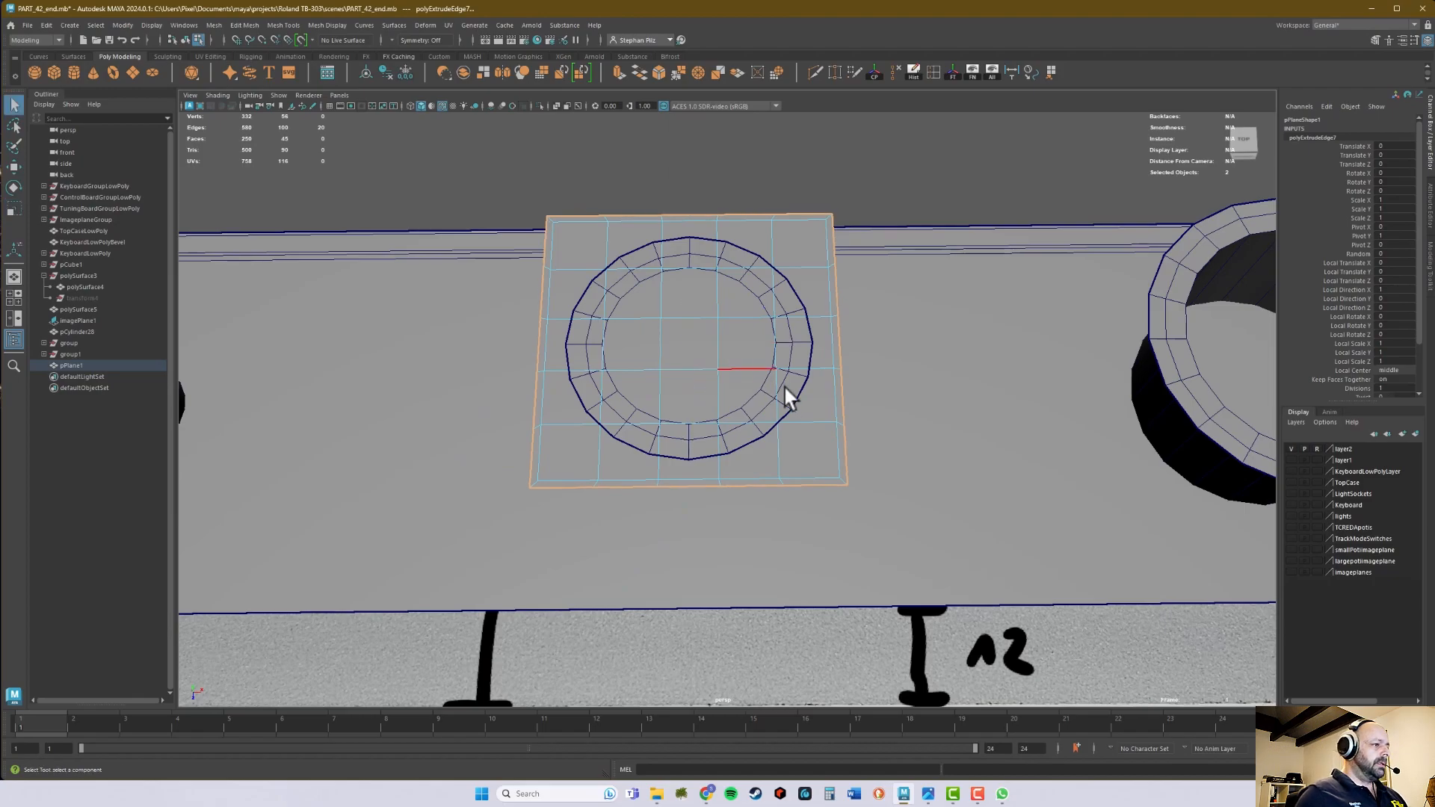
alt+drag(774, 518, 751, 491)
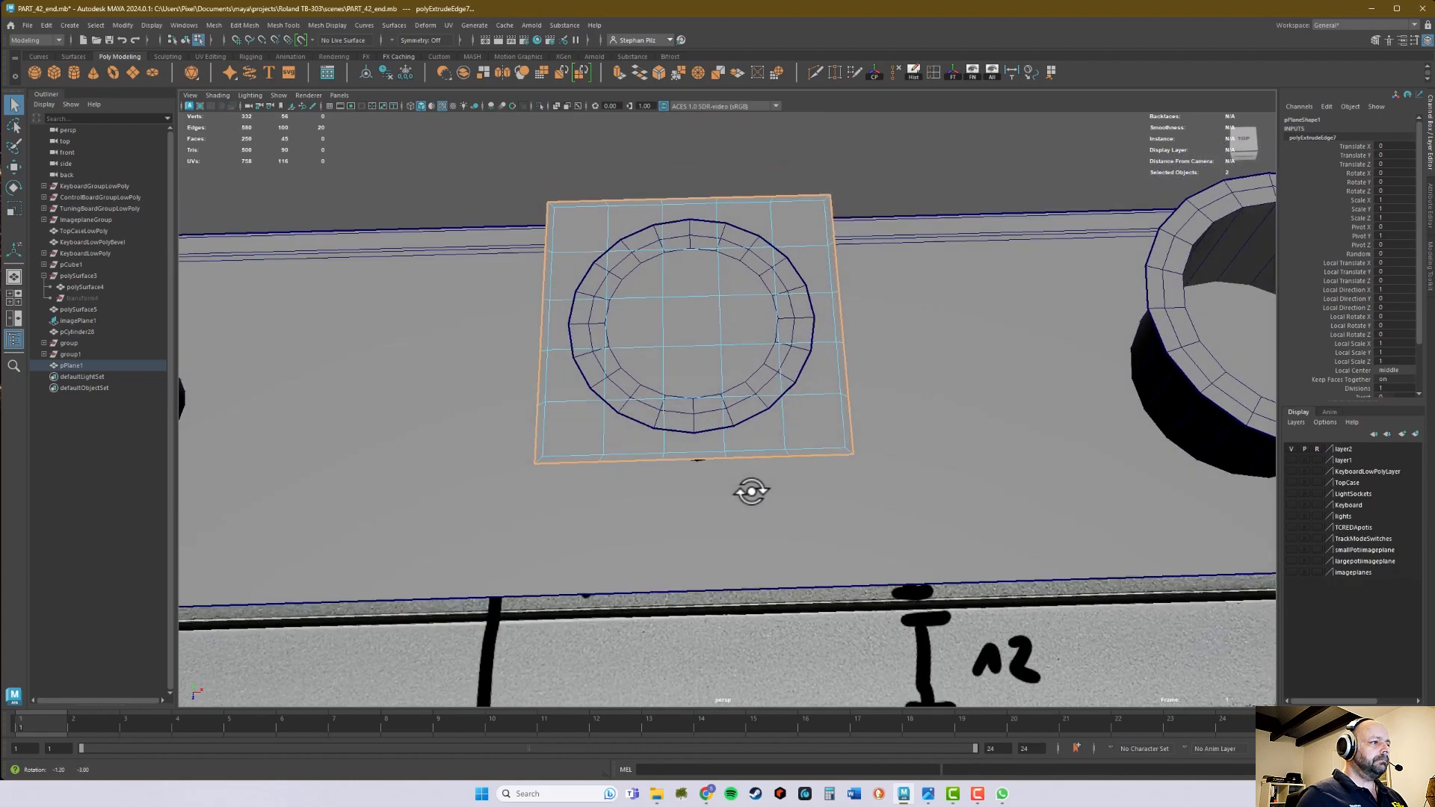
right_drag(822, 441, 837, 433)
alt+drag(816, 438, 812, 445)
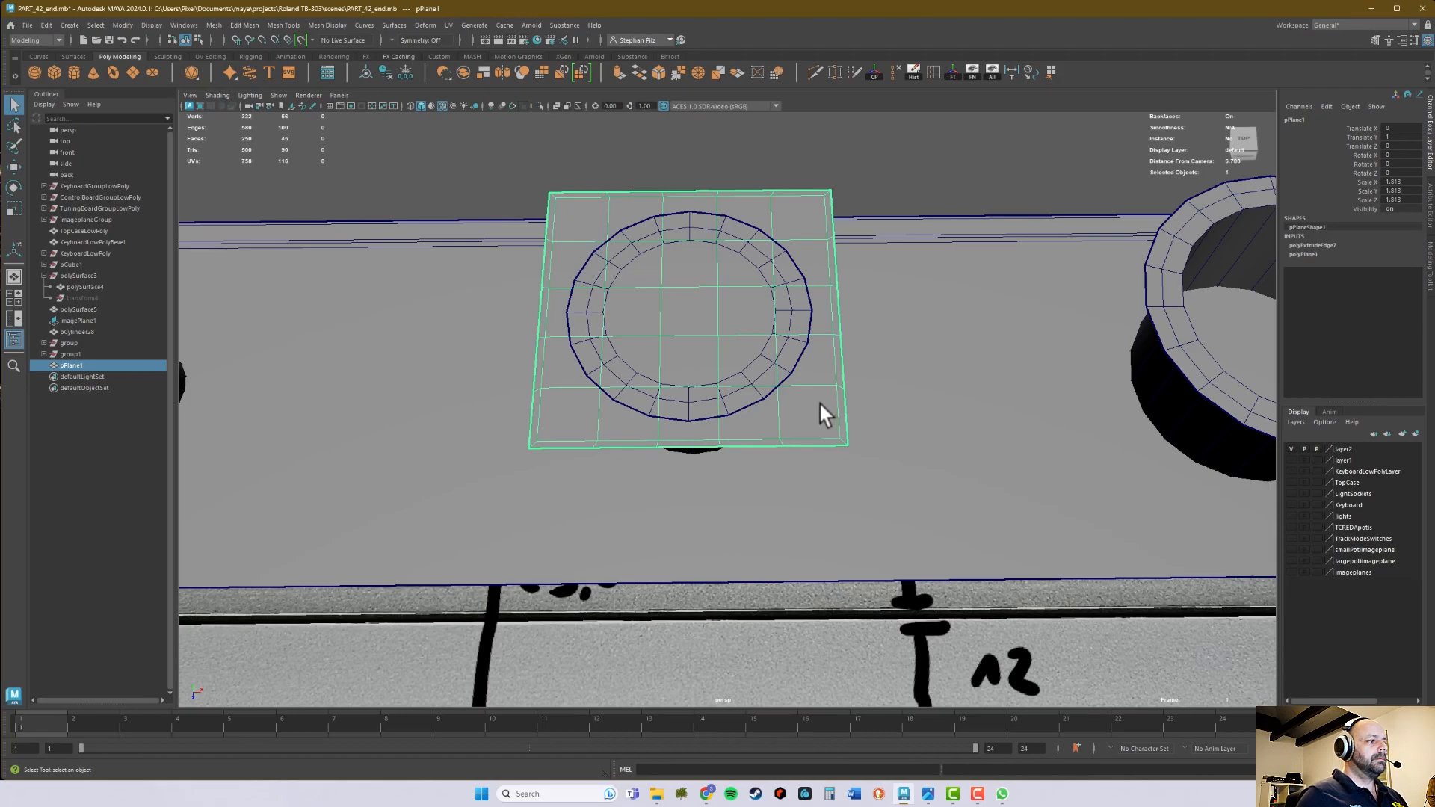
- In the top view, delete the plane's interior faces so only the narrow square frame around the middle cylinder is left
key(space)
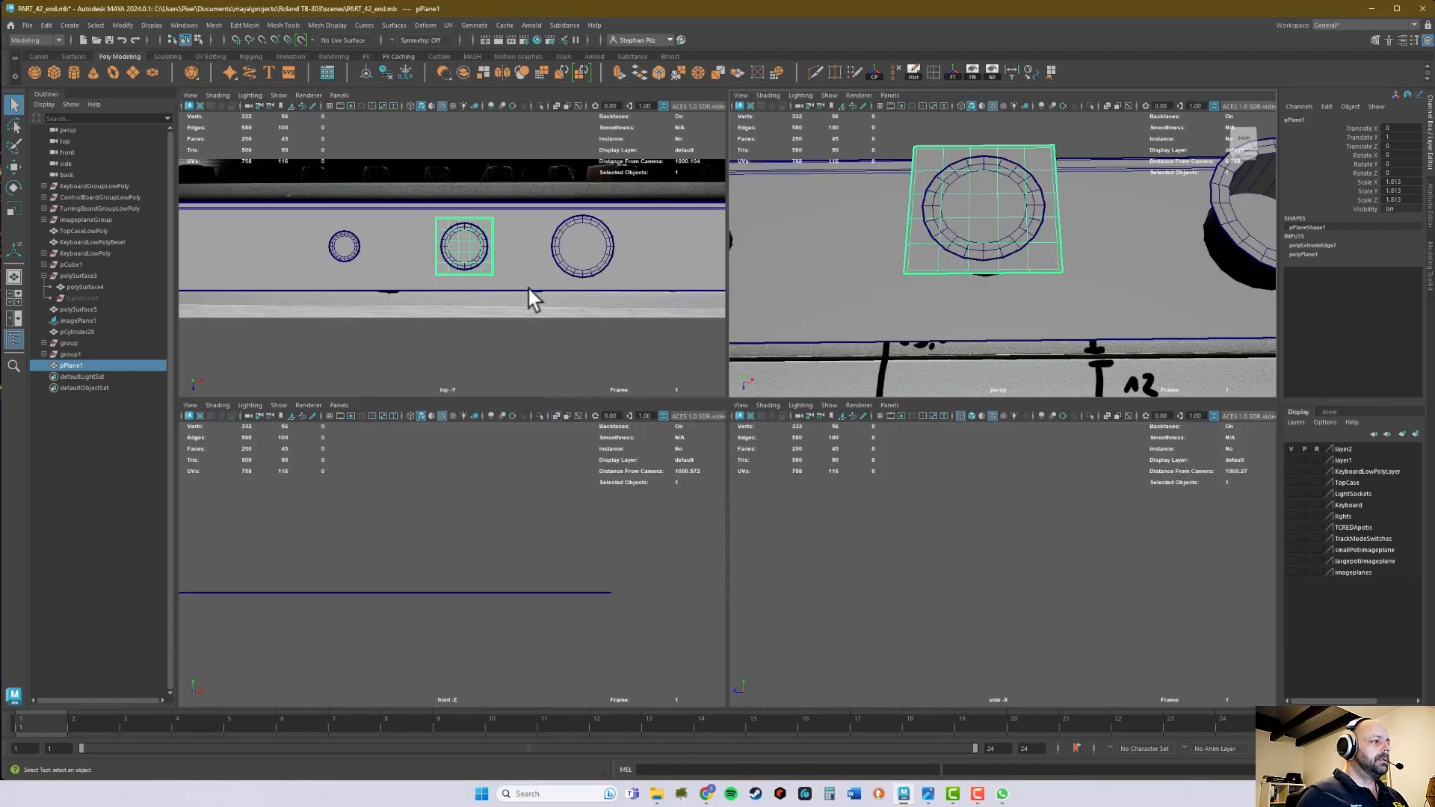
key(space)
mouse_move(725, 353)
right_down()
mouse_move(711, 348)
mouse_move(729, 376)
mouse_move(711, 351)
right_up()
right_drag(797, 335, 706, 366)
click(797, 354)
drag(782, 415, 797, 441)
key(Delete)
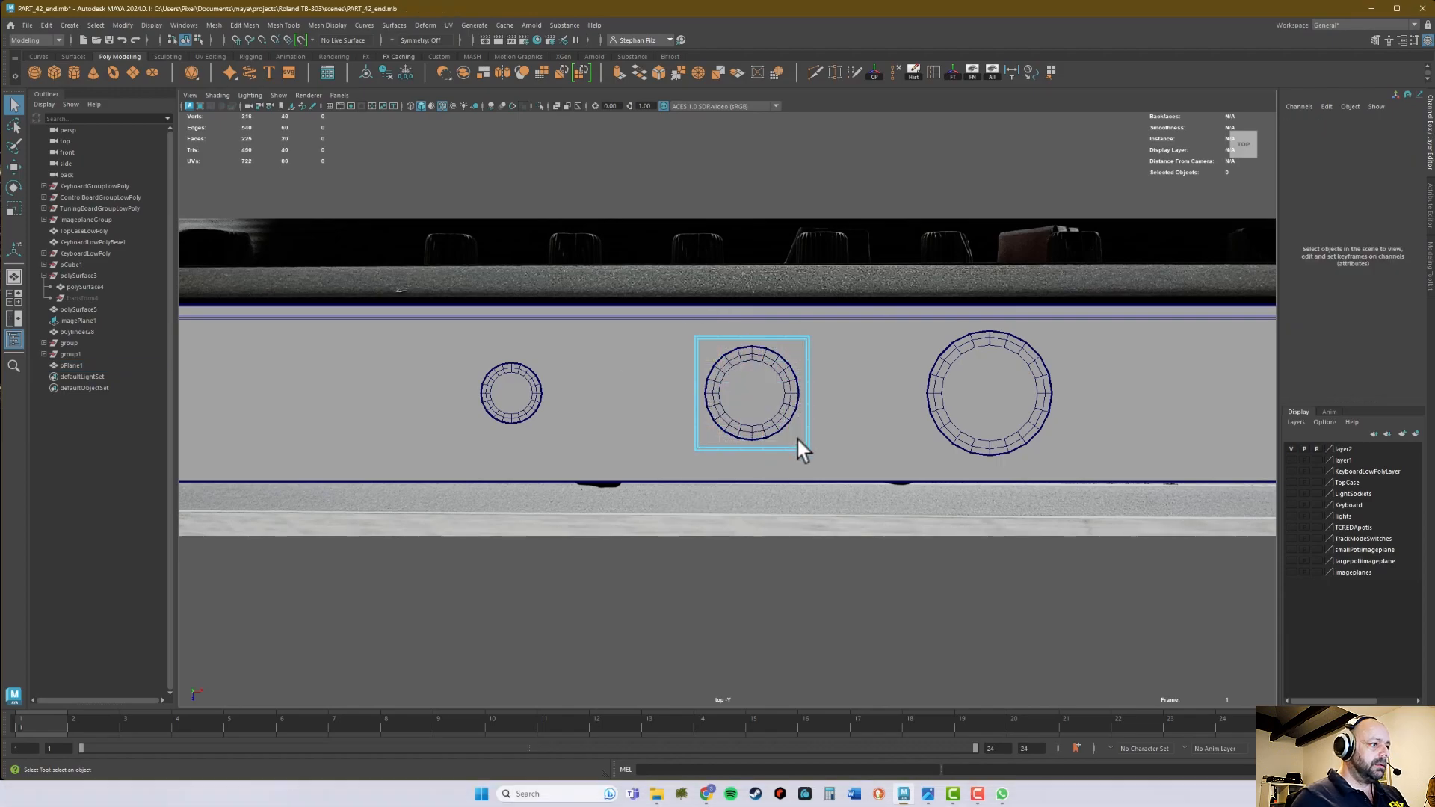
- Place a duplicate of the square frame around the largest cylinder, scaled uniformly to about 2.17
scroll(774, 411, up, 5)
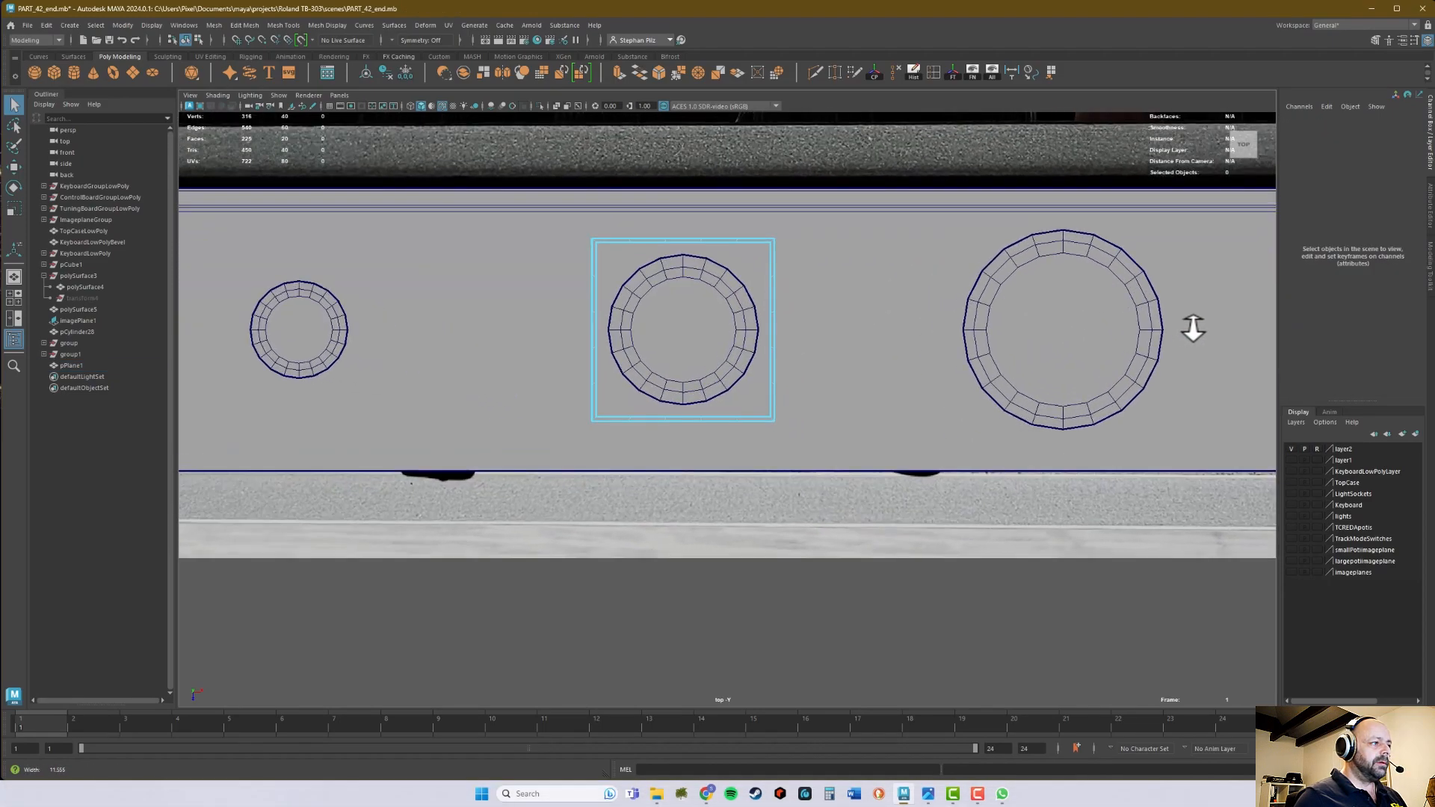
right_drag(780, 323, 783, 316)
key(w)
alt+middle_drag(867, 339, 814, 353)
key(ctrl+d)
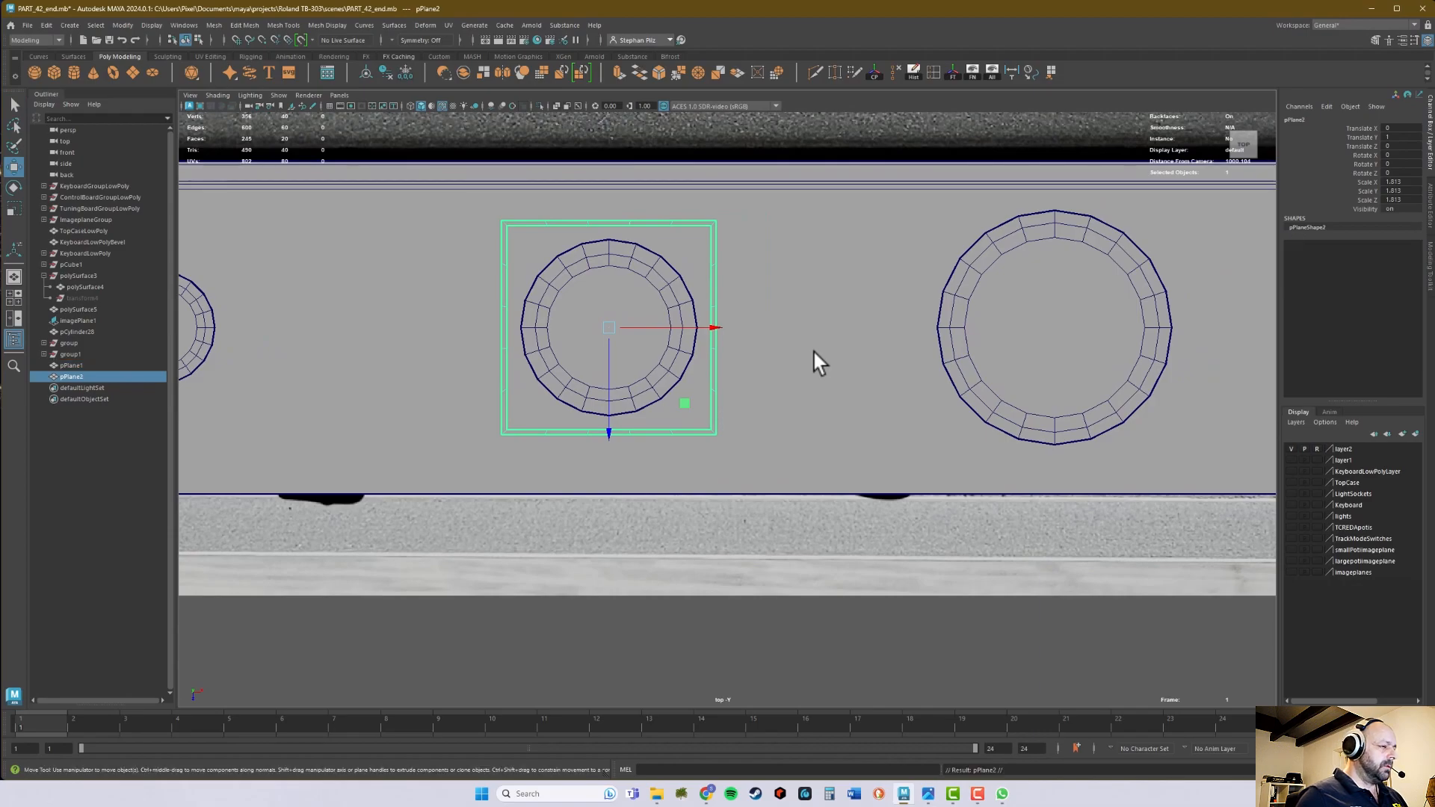
drag(711, 327, 1133, 324)
middle_drag(1054, 237, 1056, 243)
key(r)
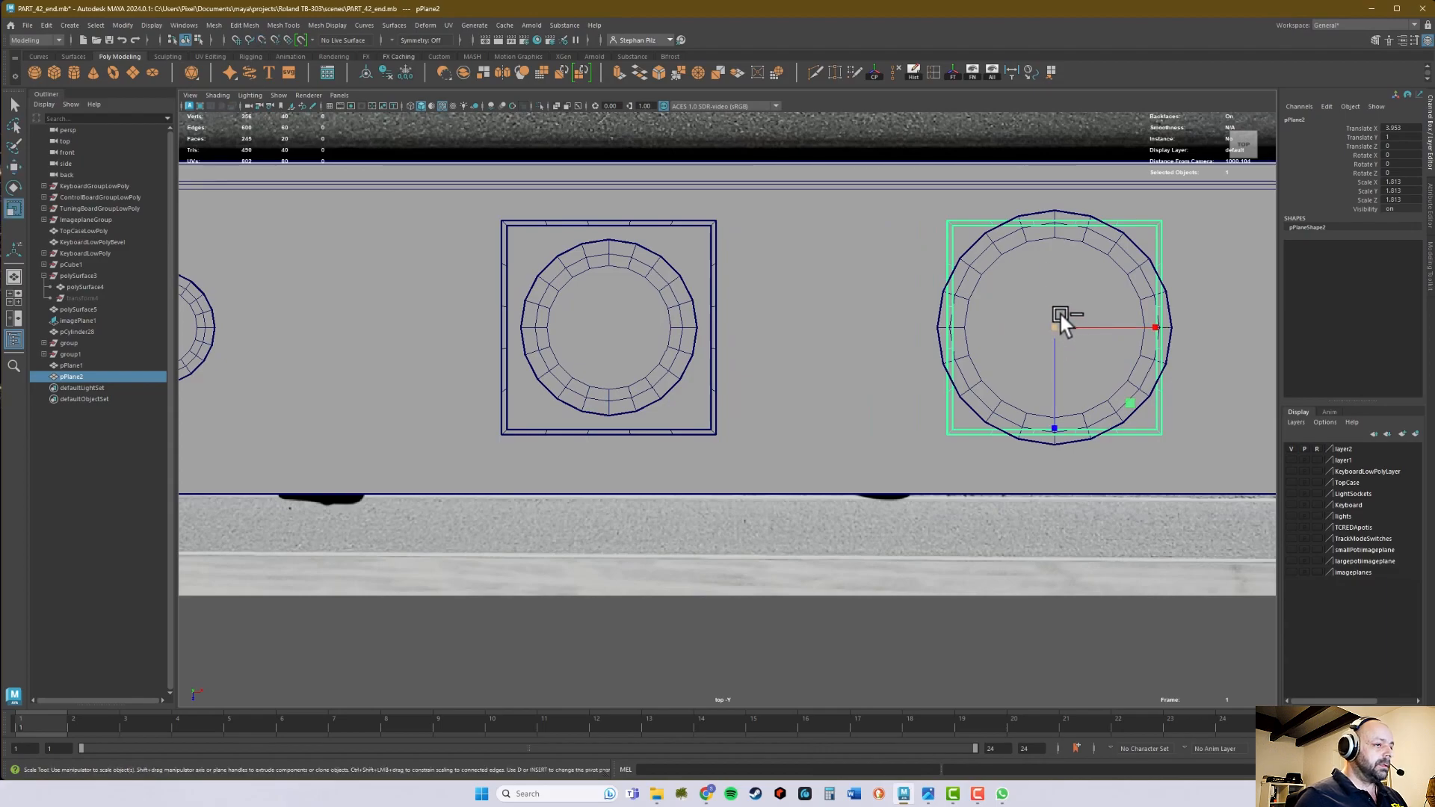
drag(1054, 326, 1082, 321)
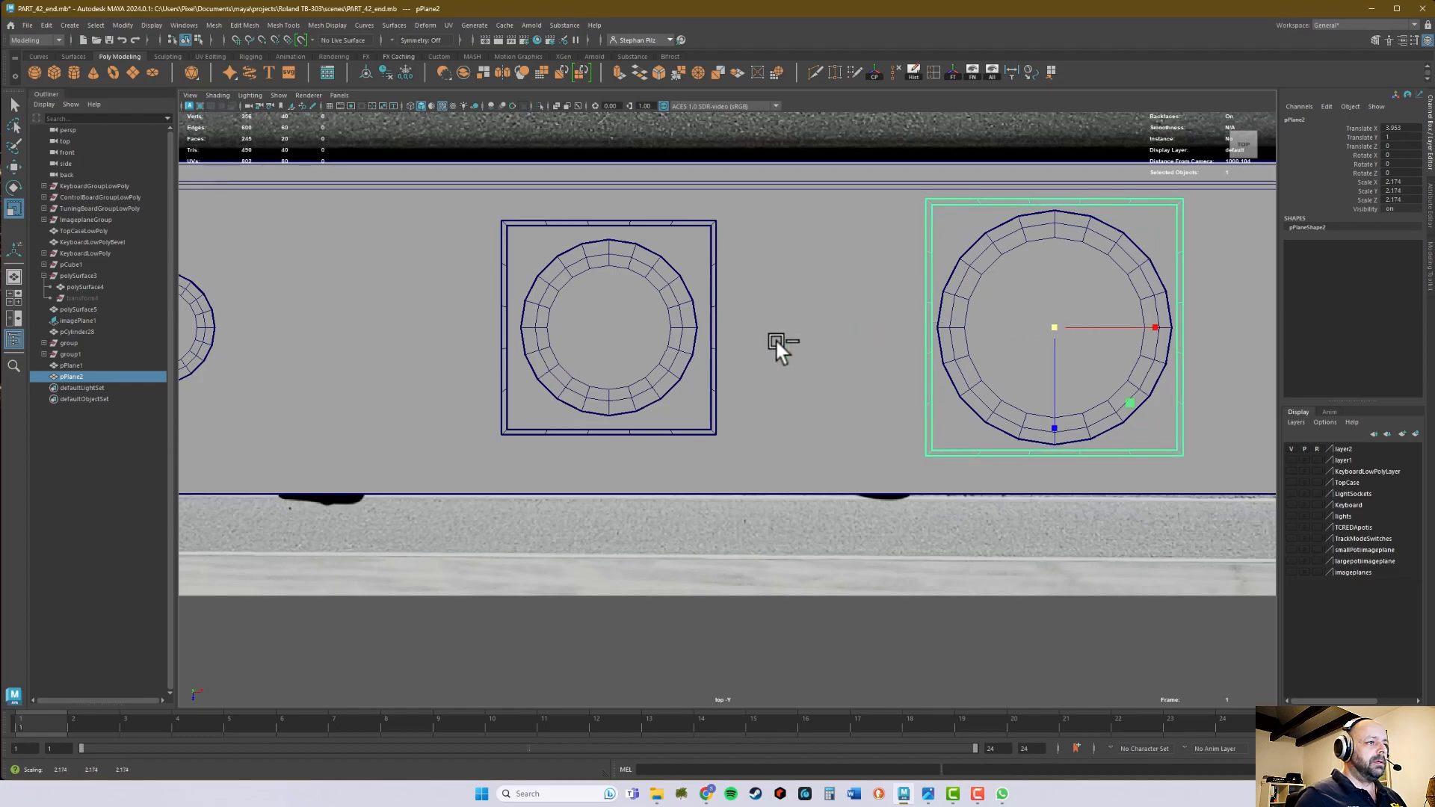
- Place a duplicate of the largest frame around the smallest cylinder, scaled uniformly down to about 1.15
alt+middle_drag(774, 338, 840, 336)
key(ctrl+d)
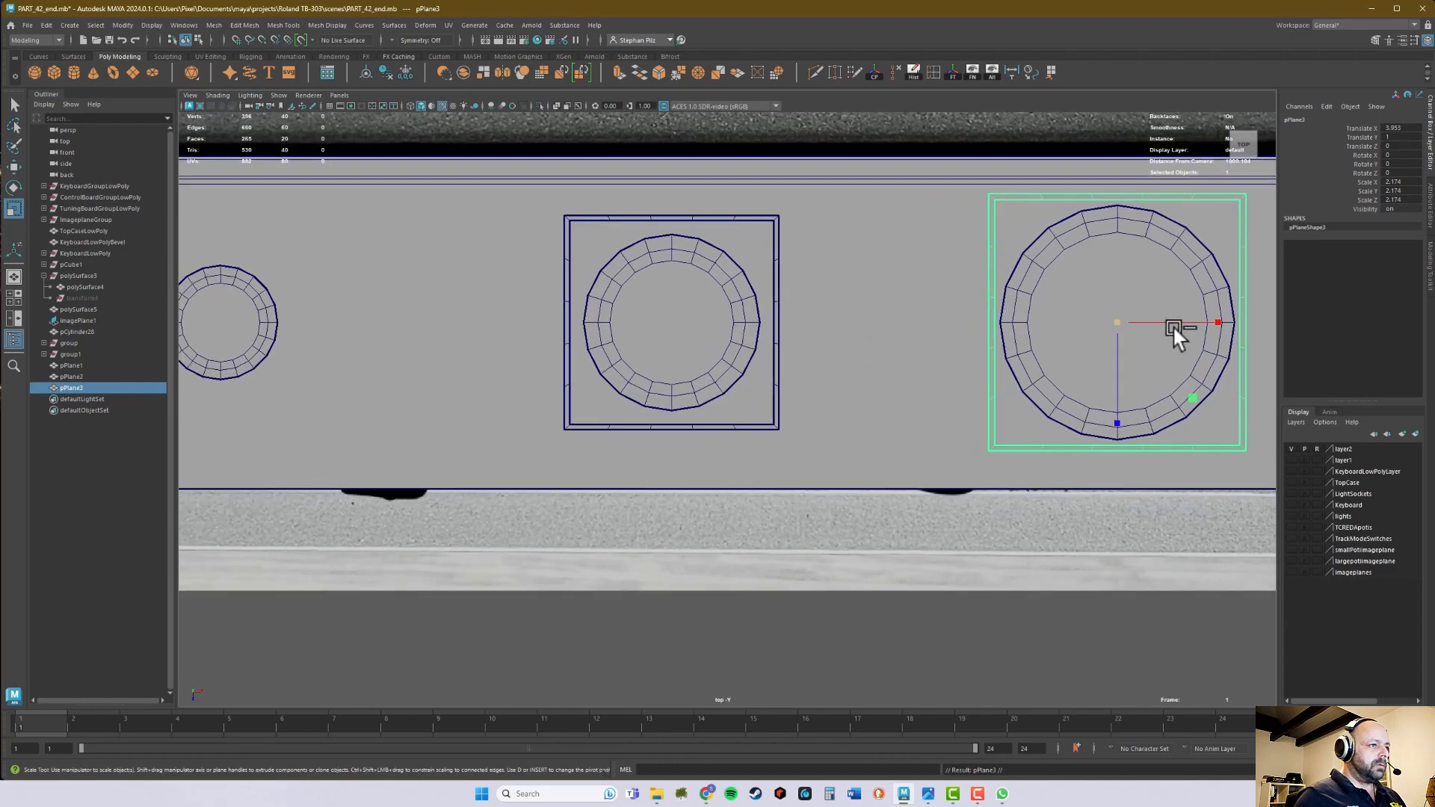
key(w)
drag(1185, 321, 454, 320)
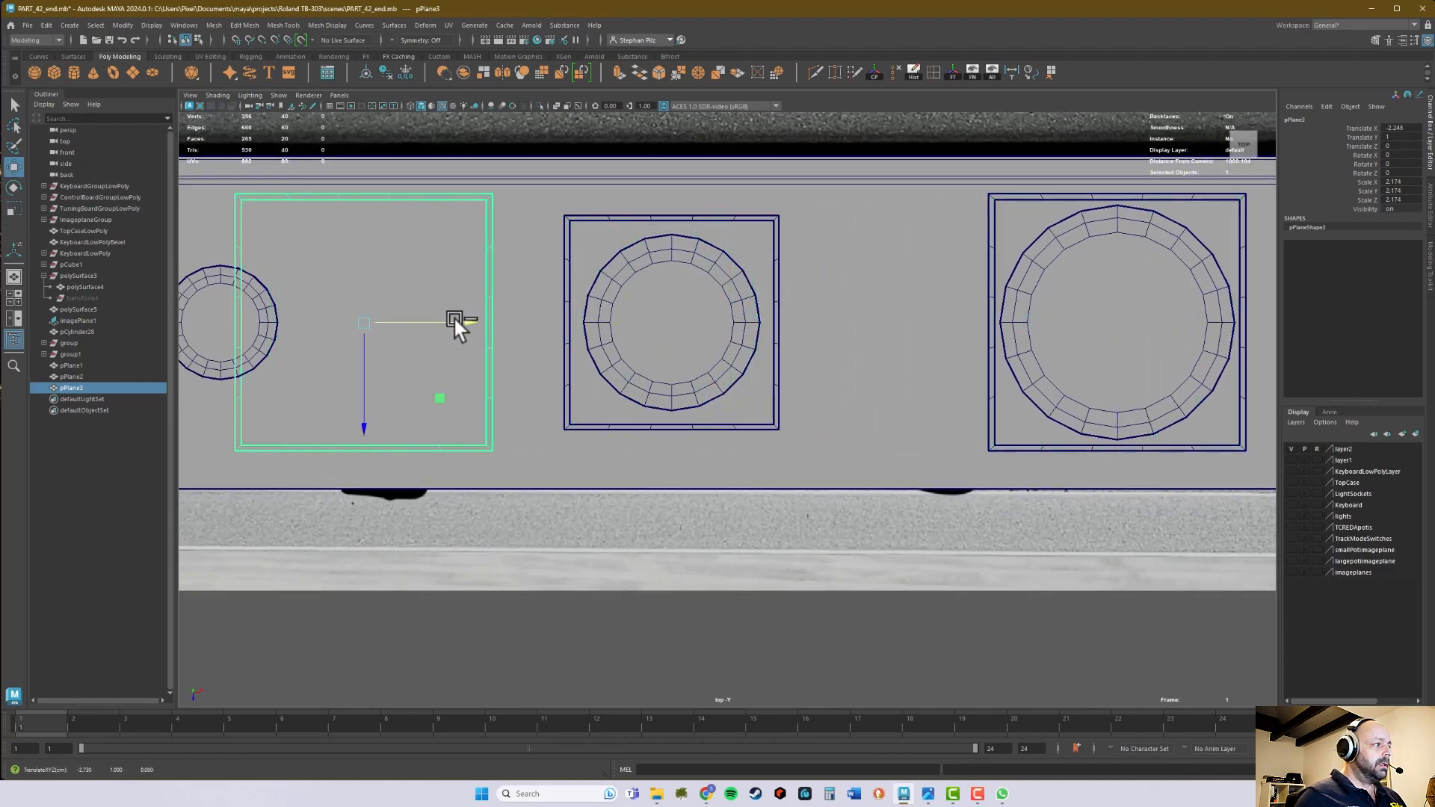
alt+middle_drag(455, 320, 731, 317)
middle_drag(499, 276, 517, 284)
key(r)
drag(497, 320, 411, 344)
alt+middle_drag(632, 349, 600, 347)
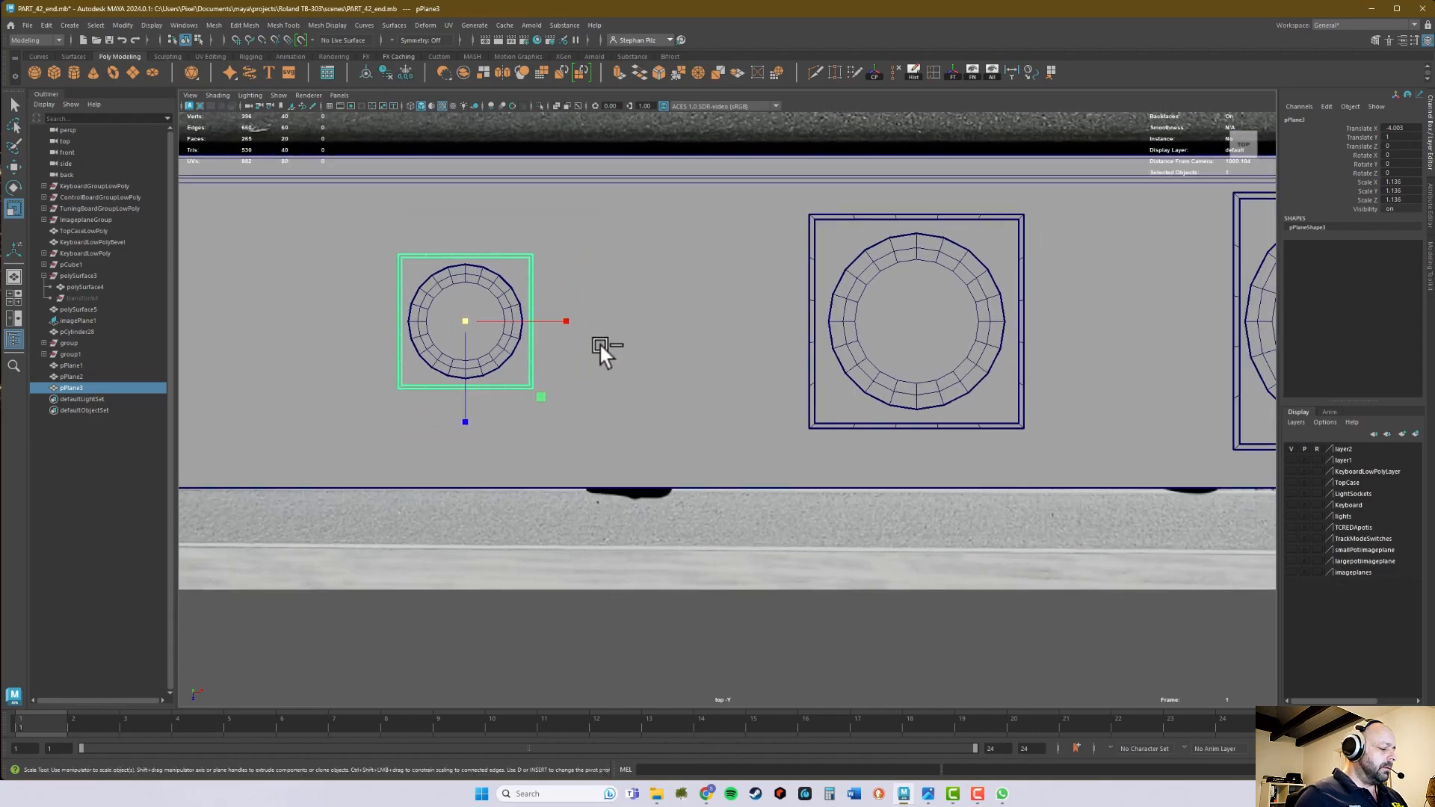
- Set the smallest cylinder's Rotate Y to 9 so its edges line up with the surrounding frame
key(q)
click(515, 320)
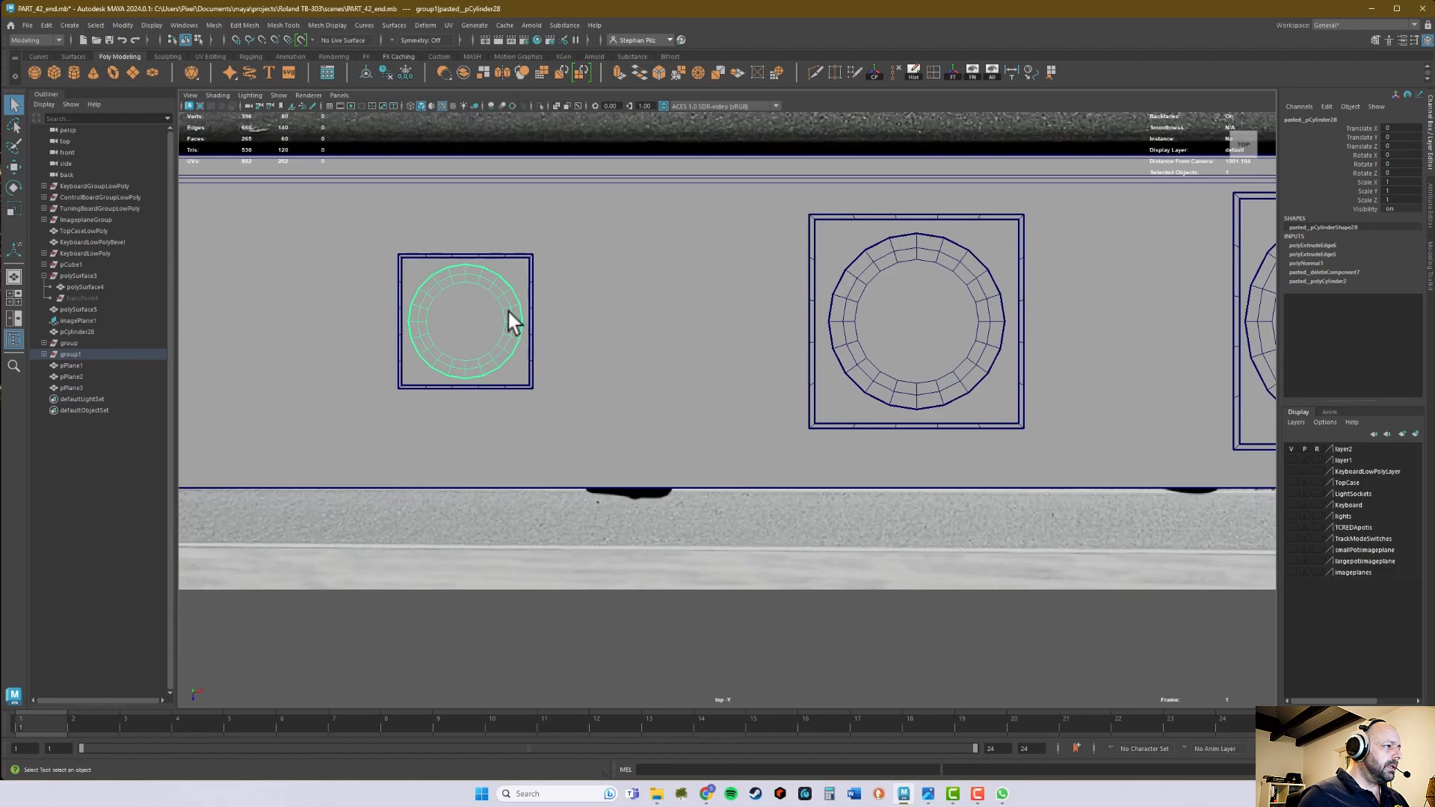
scroll(516, 299, up, 3)
alt+middle_drag(503, 292, 672, 342)
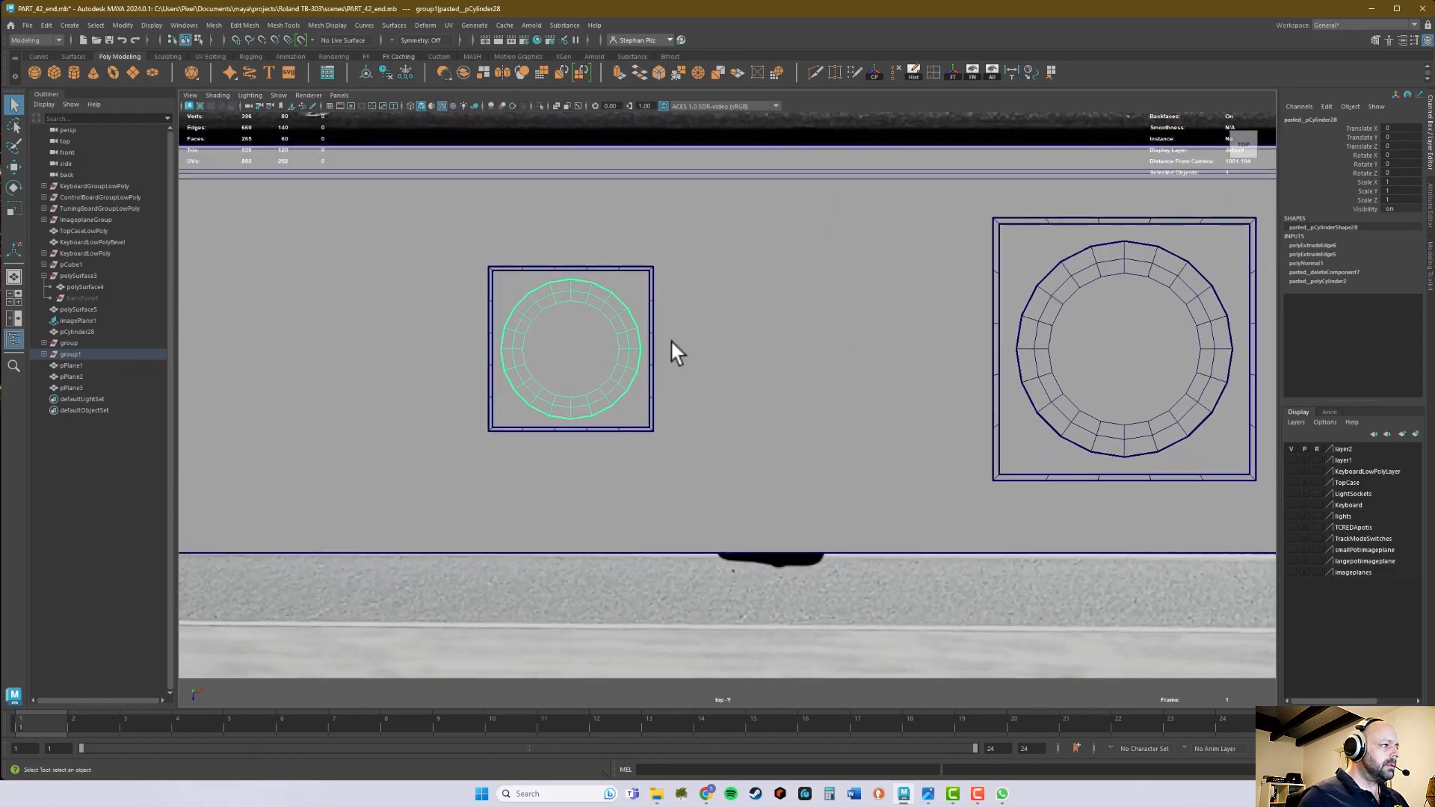
double_click(1406, 163)
text(9)
key(Return)
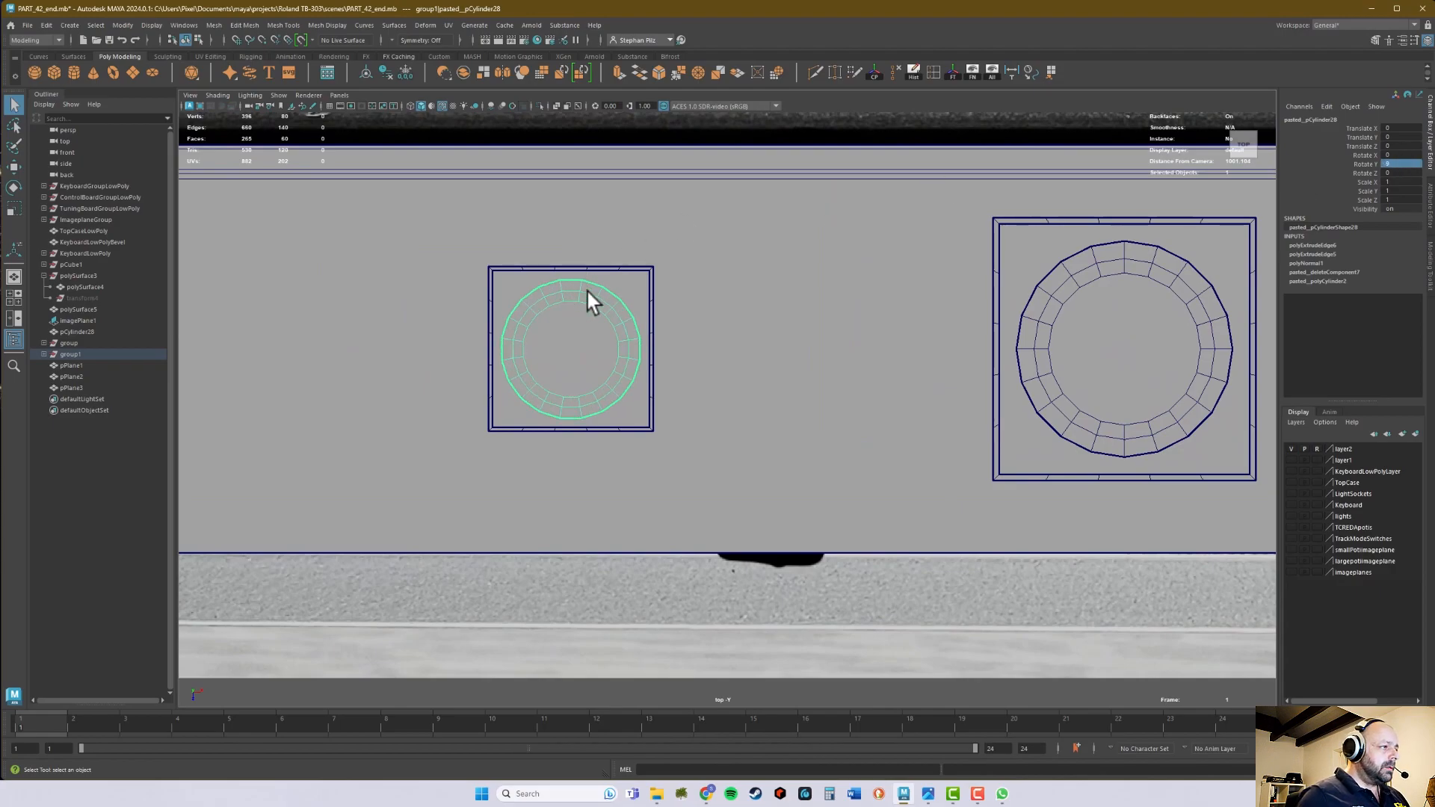
alt+middle_drag(635, 305, 443, 262)
scroll(419, 264, up, 2)
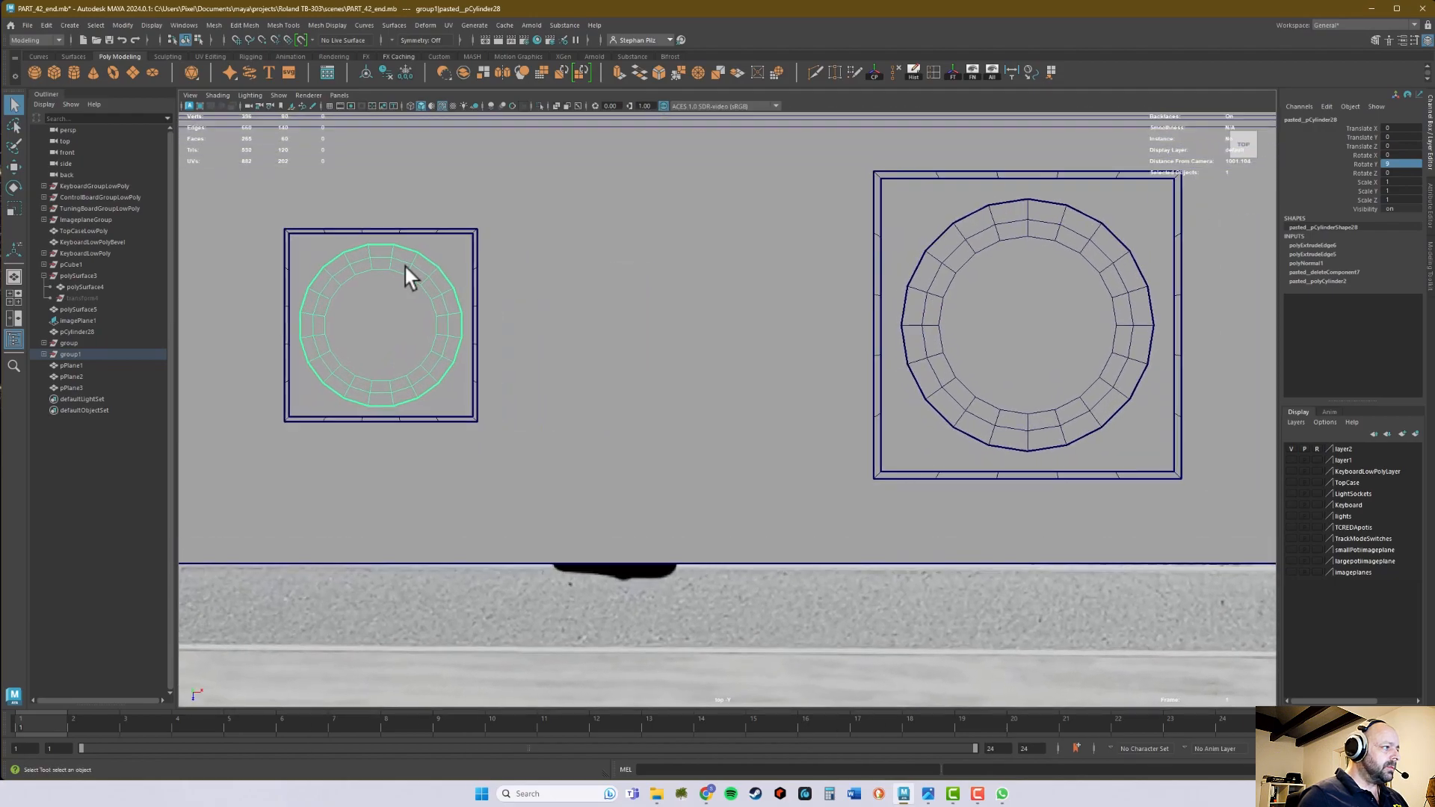
alt+middle_drag(456, 339, 426, 372)
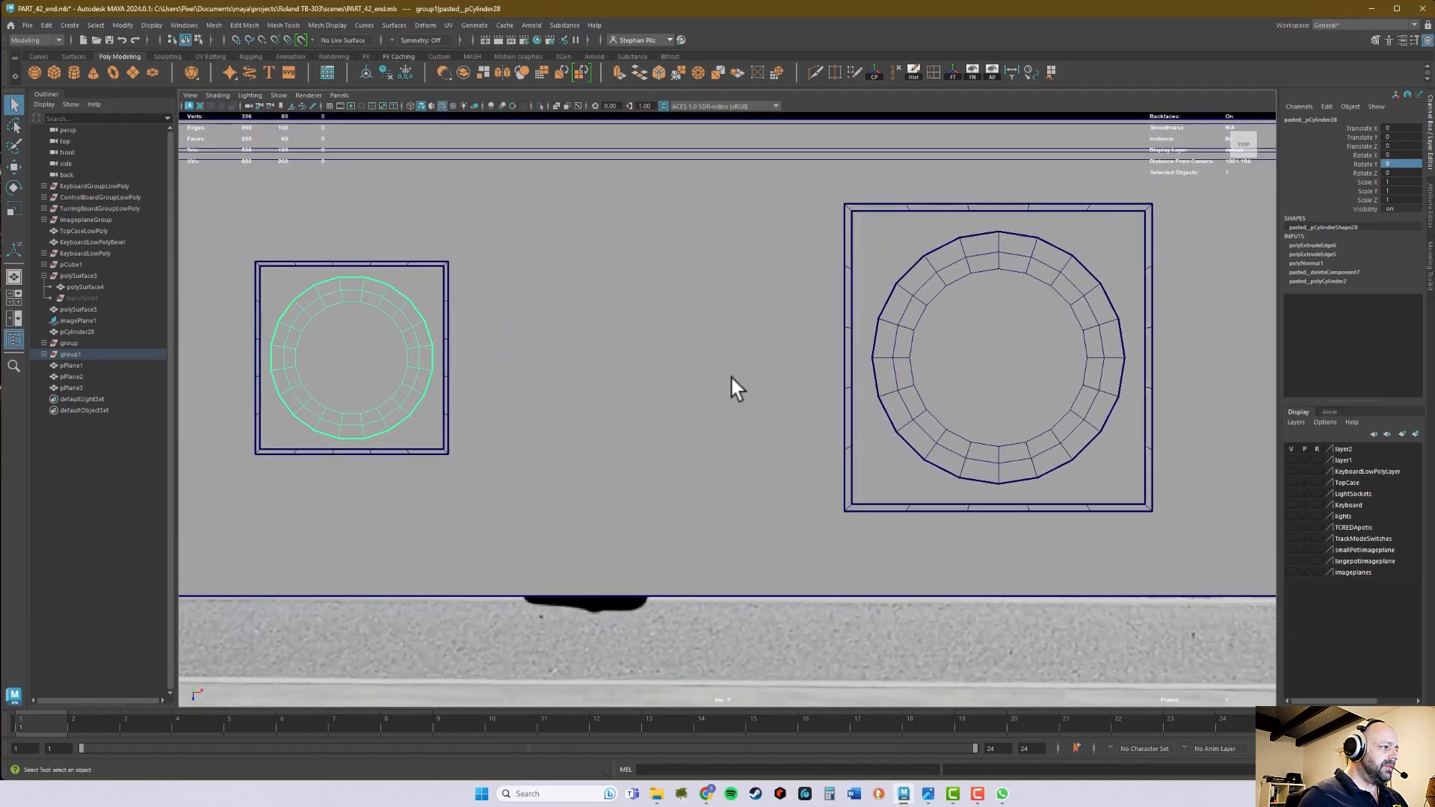
- Set Rotate Y to 9 on the middle and largest cylinders
click(1002, 258)
click(1397, 164)
text(9)
key(Return)
alt+middle_drag(1016, 284, 449, 288)
click(985, 248)
click(1397, 165)
text(9)
key(Return)
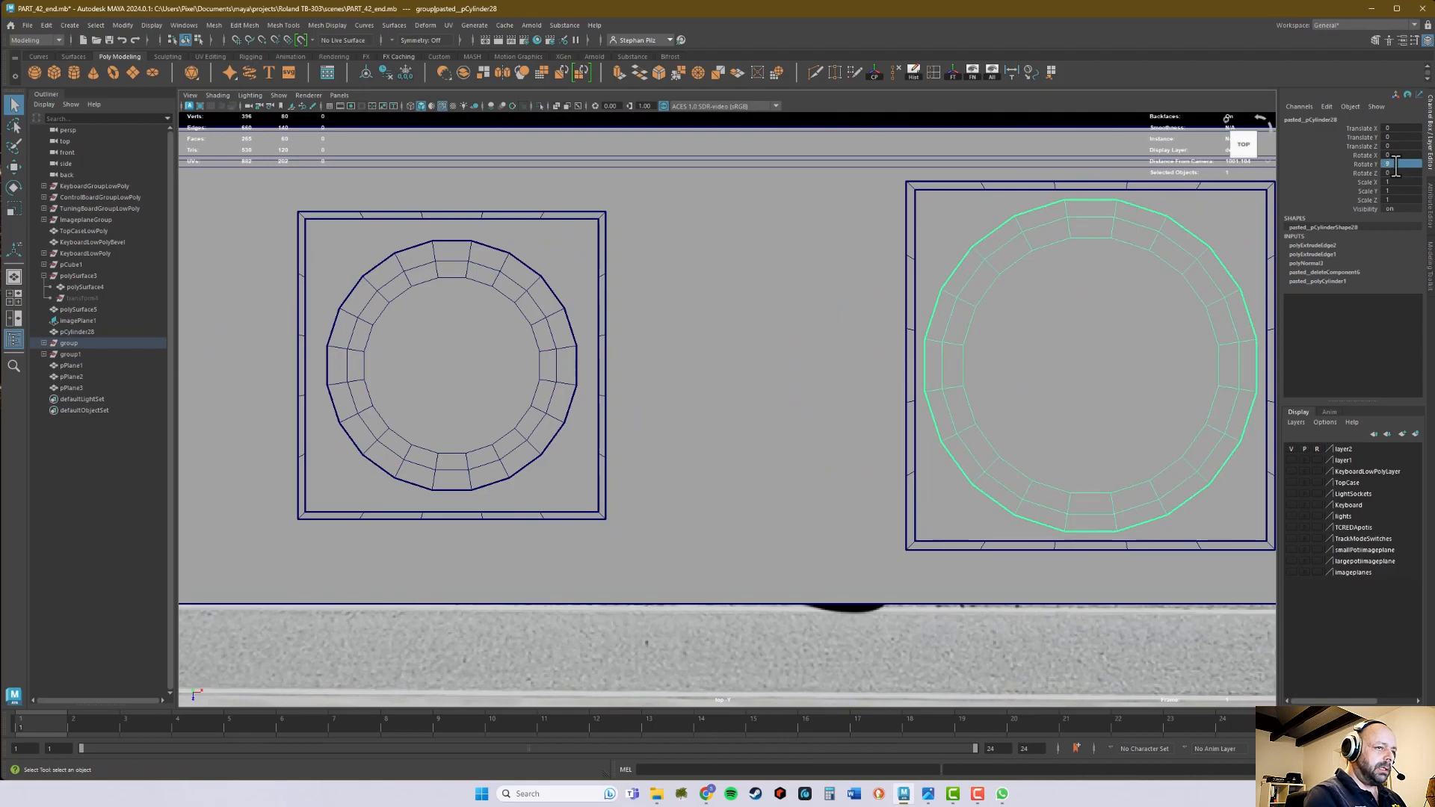
- In the perspective view, combine the largest cylinder with its surrounding square frame into one mesh
alt+middle_drag(989, 321, 1208, 311)
alt+middle_drag(503, 304, 630, 303)
key(space)
key(space)
alt+drag(796, 353, 805, 317)
alt+middle_drag(805, 317, 777, 422)
alt+middle_drag(901, 427, 492, 394)
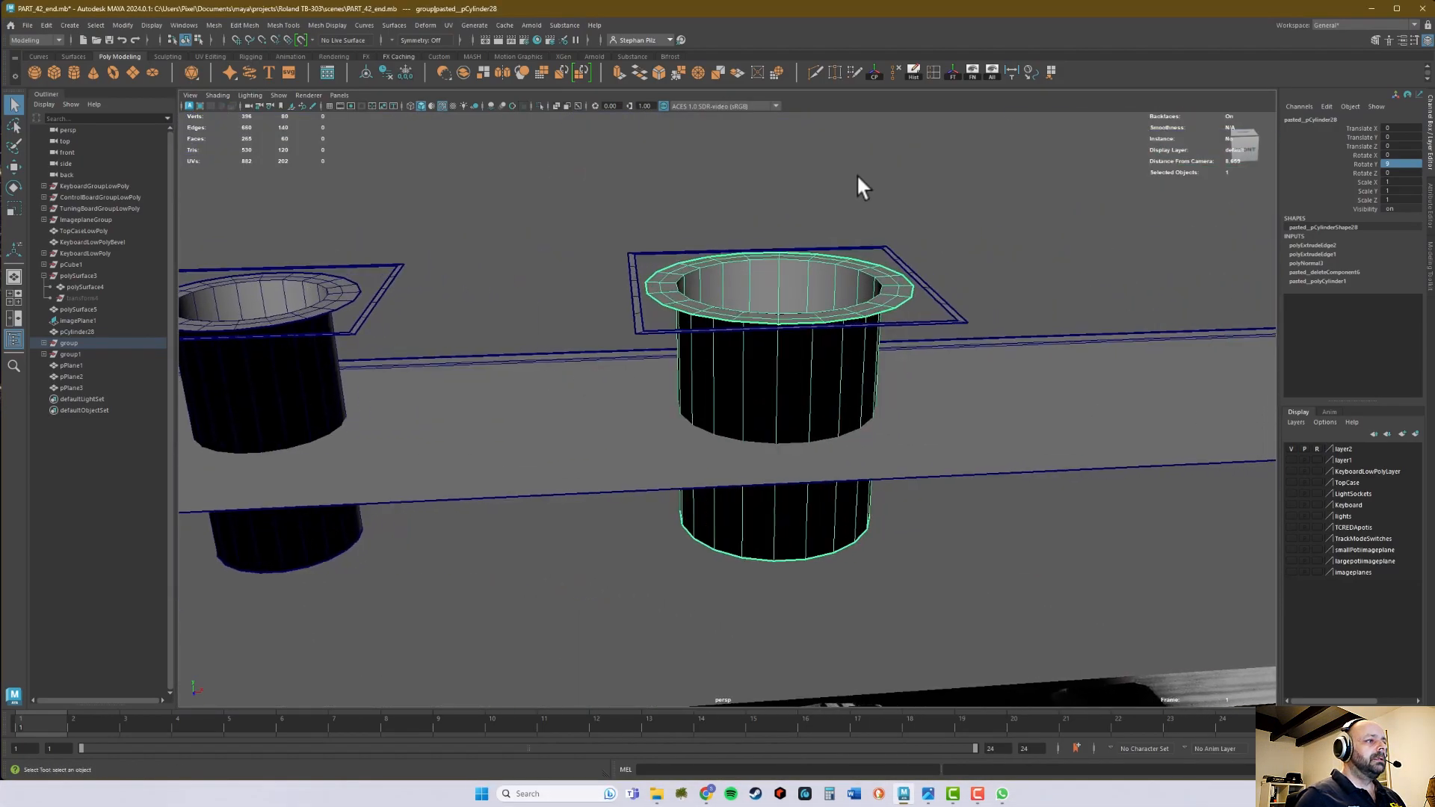
click(783, 180)
drag(801, 267, 802, 267)
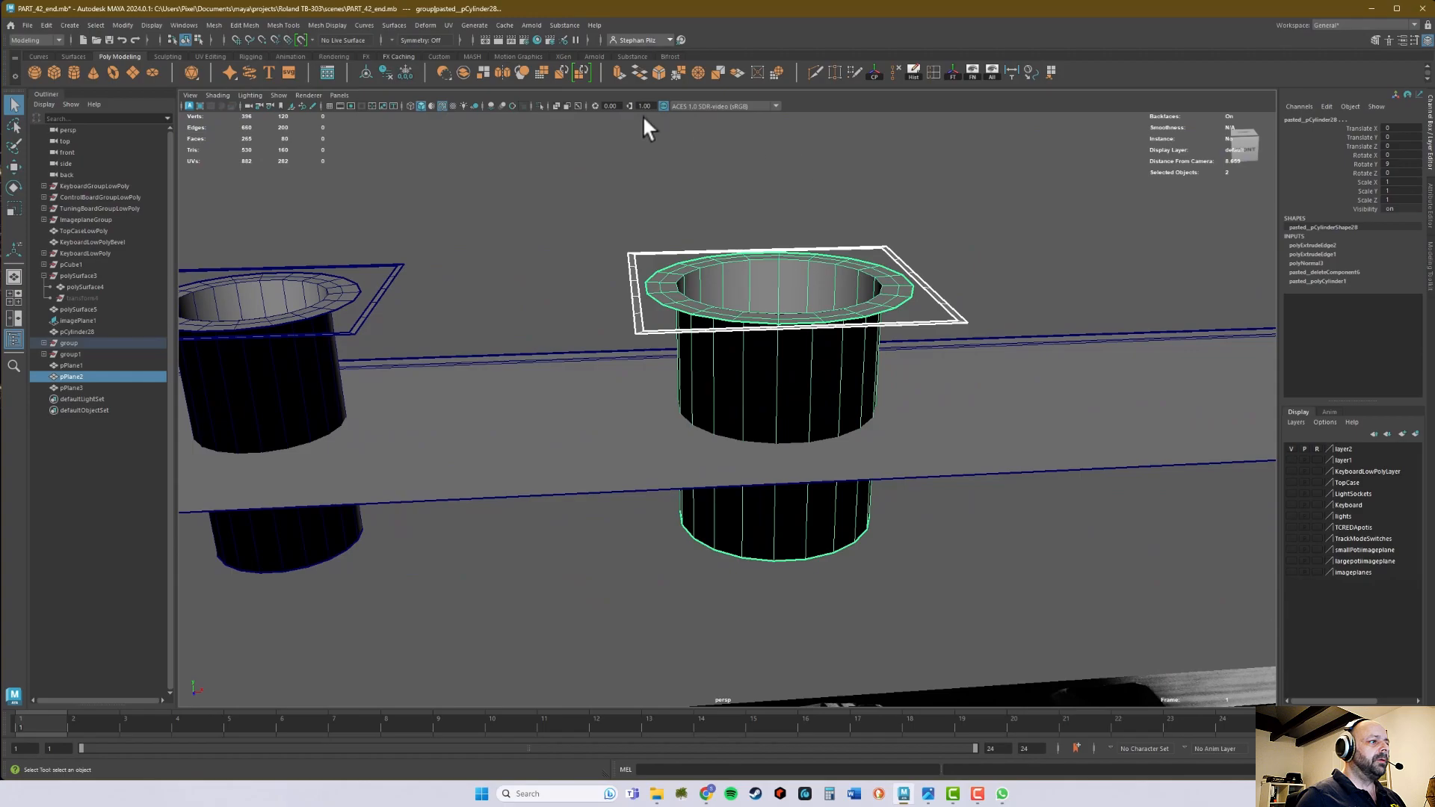
click(495, 101)
- Bridge the largest piece's flange edge loop to the frame's inner border and adjust the bridge offset to straighten the faces
key(r)
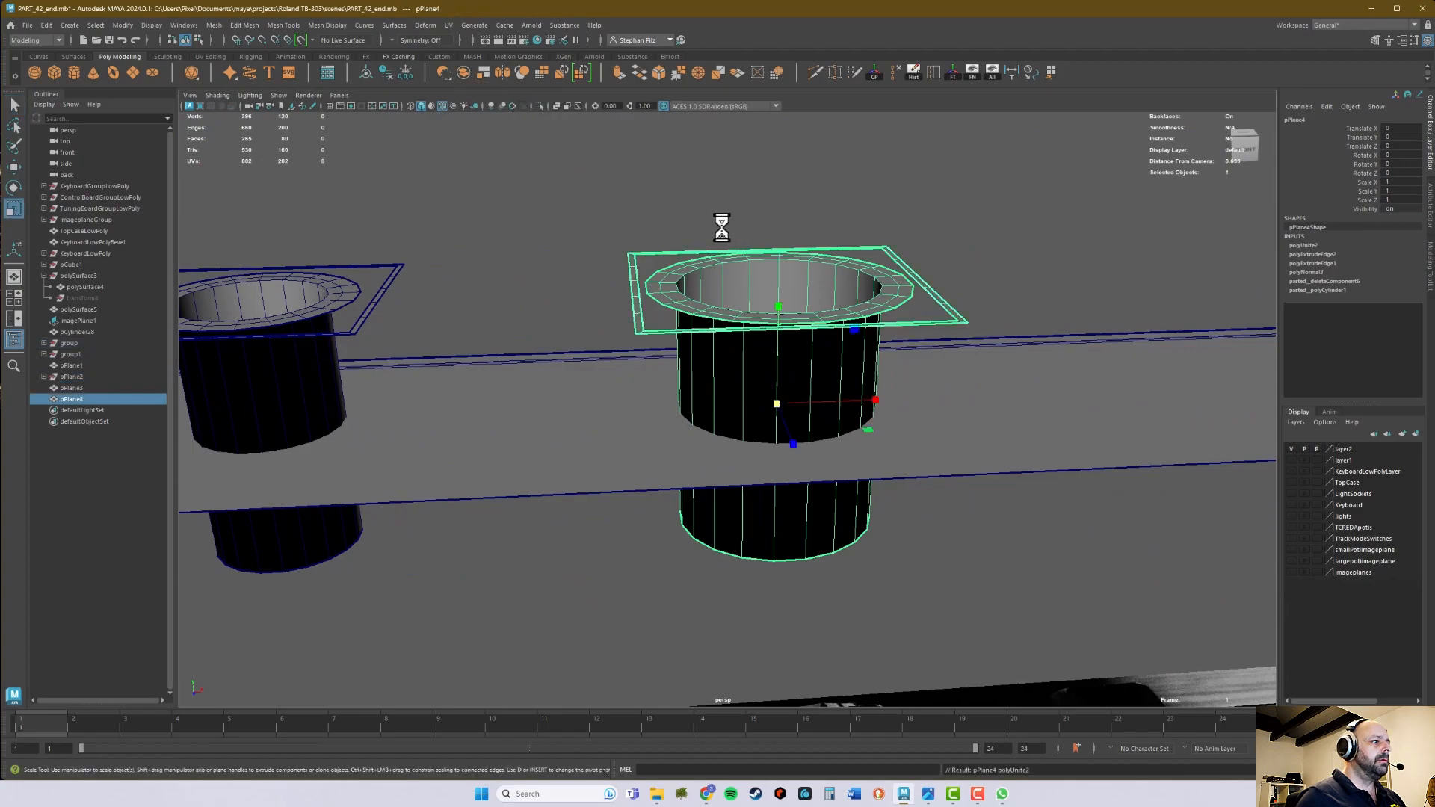
scroll(718, 232, up, 5)
right_drag(707, 239, 712, 204)
double_click(691, 239)
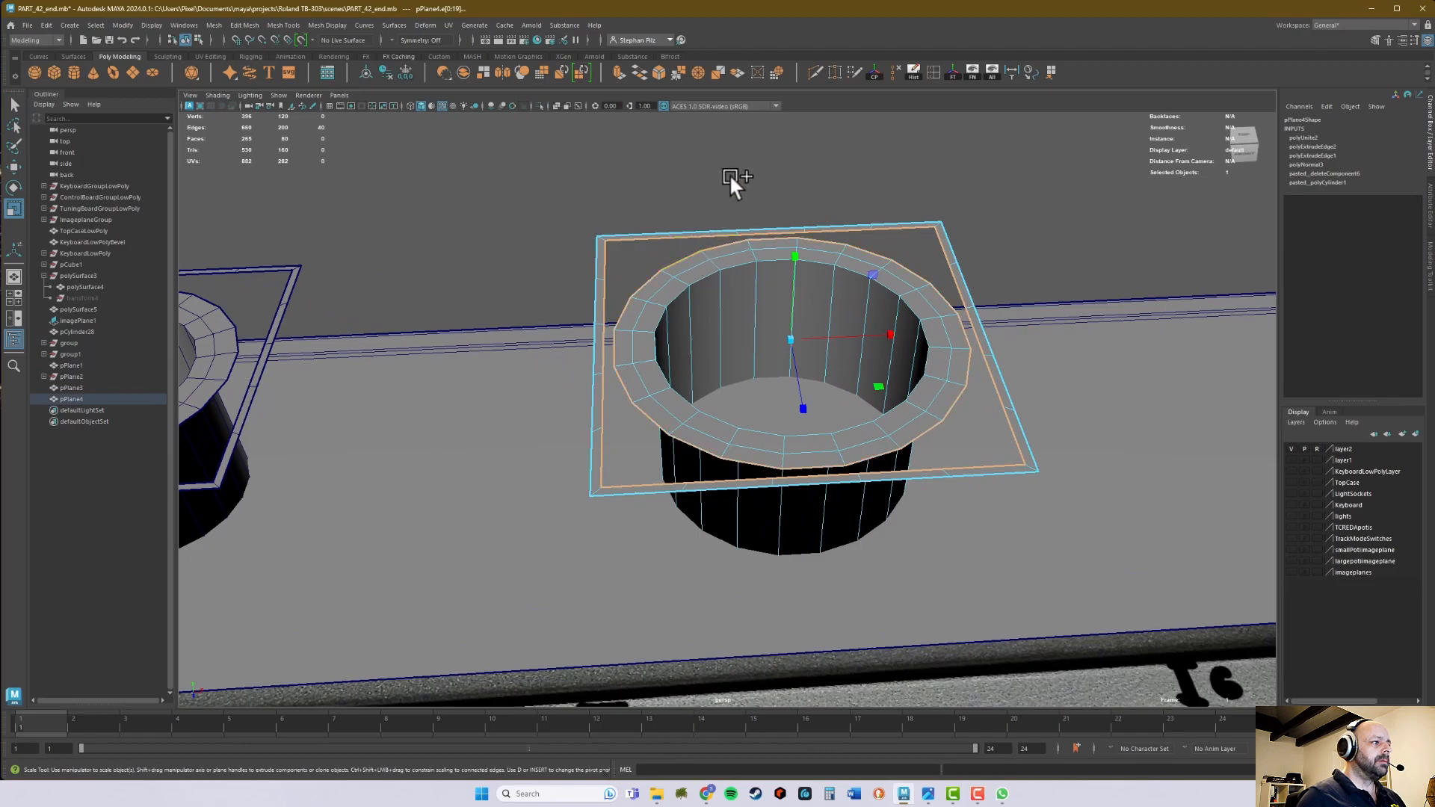
click(639, 71)
drag(1026, 214, 1122, 218)
alt+middle_drag(888, 343, 1060, 324)
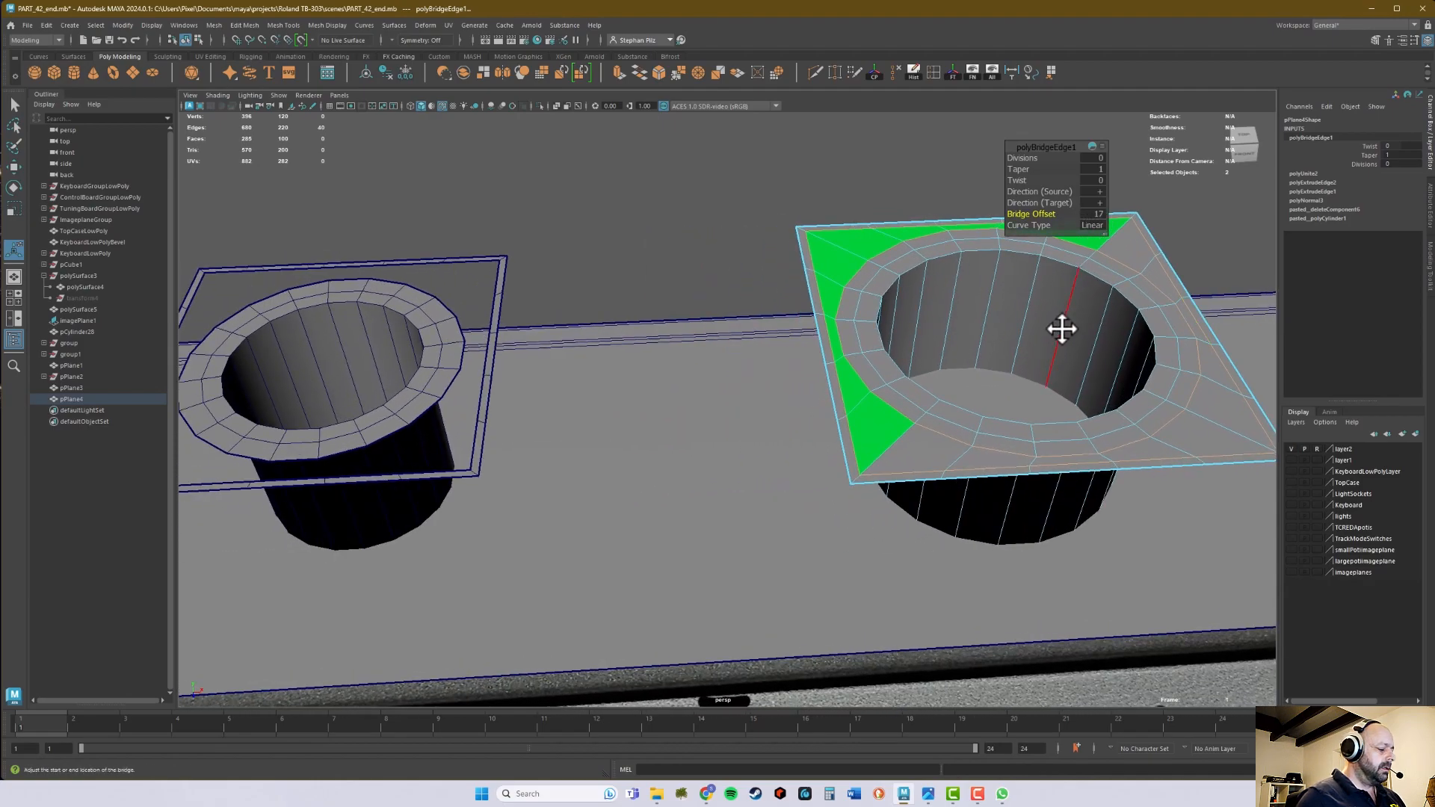
key(q)
alt+right_drag(1087, 339, 811, 355)
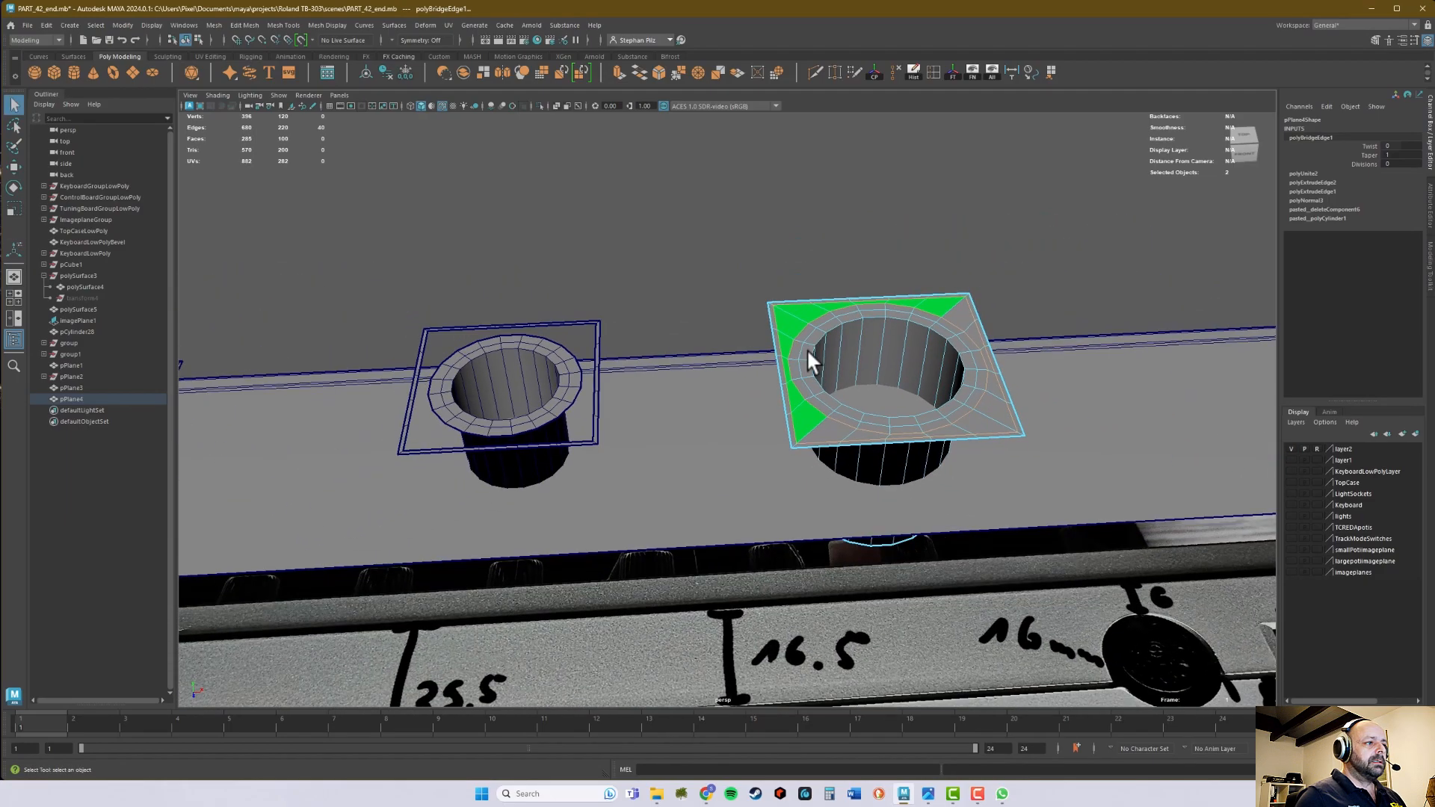
- Combine the middle cylinder with its square frame into one mesh
alt+middle_drag(811, 356, 770, 312)
alt+middle_drag(538, 314, 661, 305)
right_drag(653, 305, 692, 288)
alt+drag(637, 319, 634, 284)
mouse_move(679, 233)
alt+mouse_down()
mouse_move(708, 269)
mouse_move(682, 274)
mouse_move(685, 243)
alt+mouse_up()
alt+right_drag(614, 237, 822, 235)
alt+middle_drag(715, 248, 773, 267)
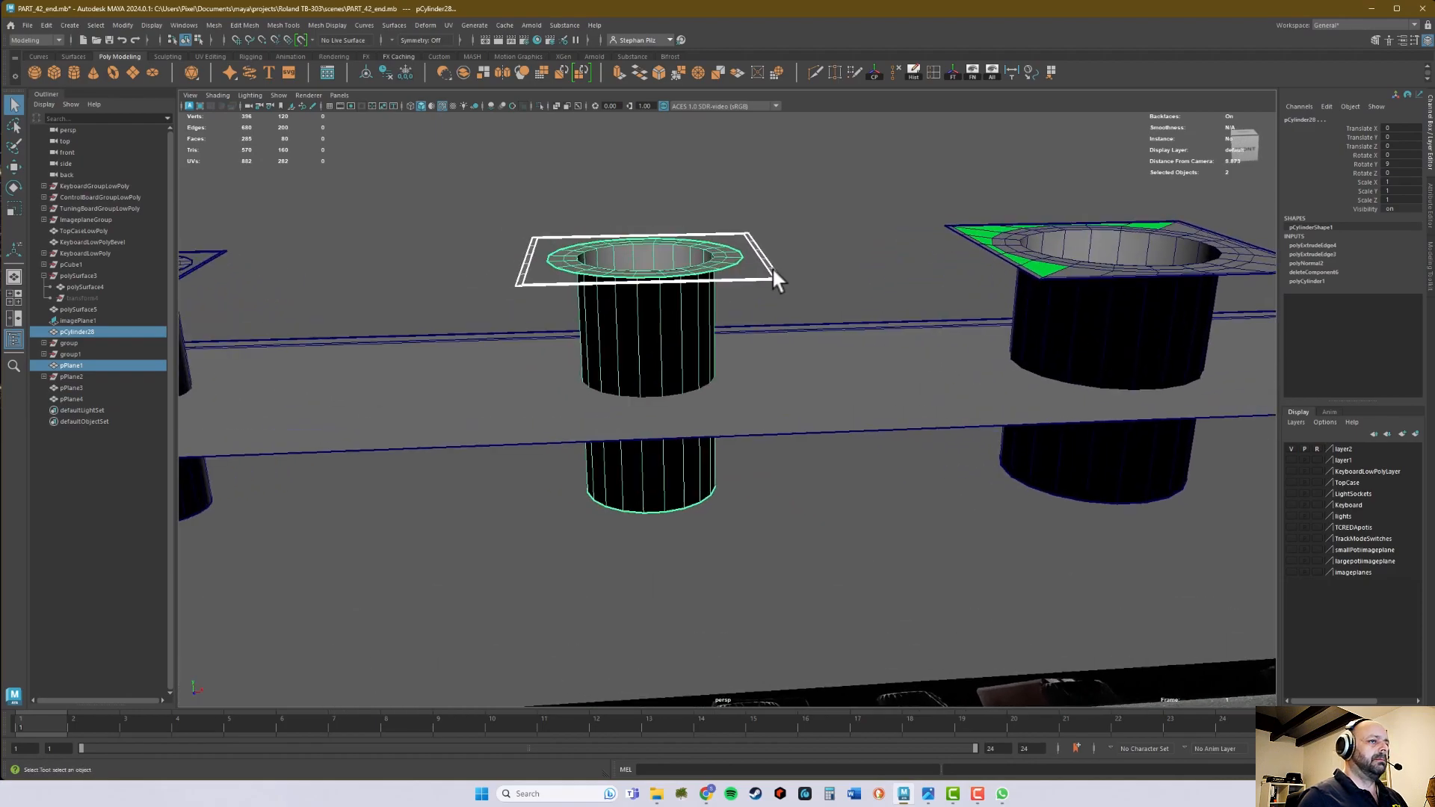
alt+drag(773, 257, 761, 284)
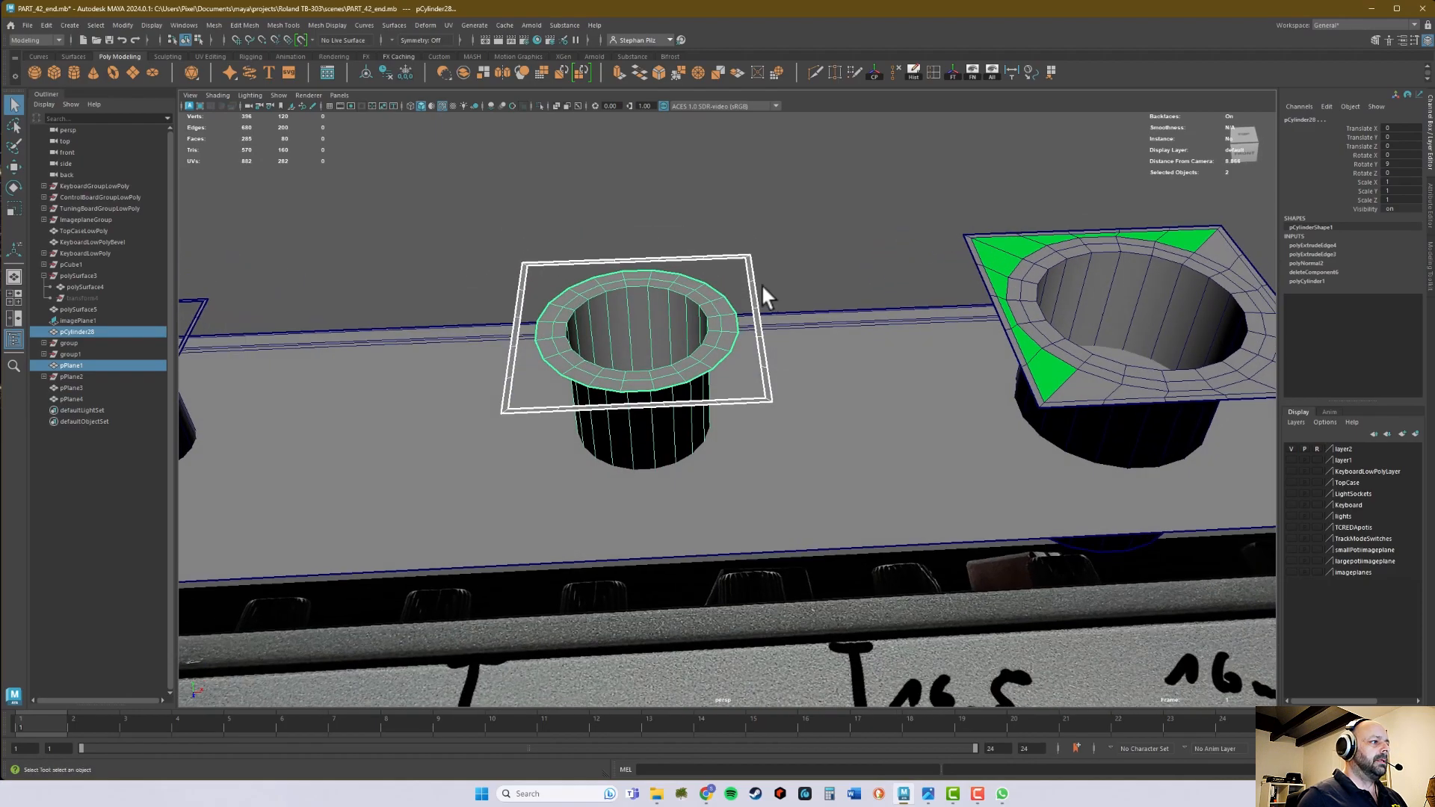
click(463, 72)
- Bridge the middle piece's flange edge loop to its frame's inner border and adjust the bridge offset to remove the twist
right_drag(661, 254, 648, 263)
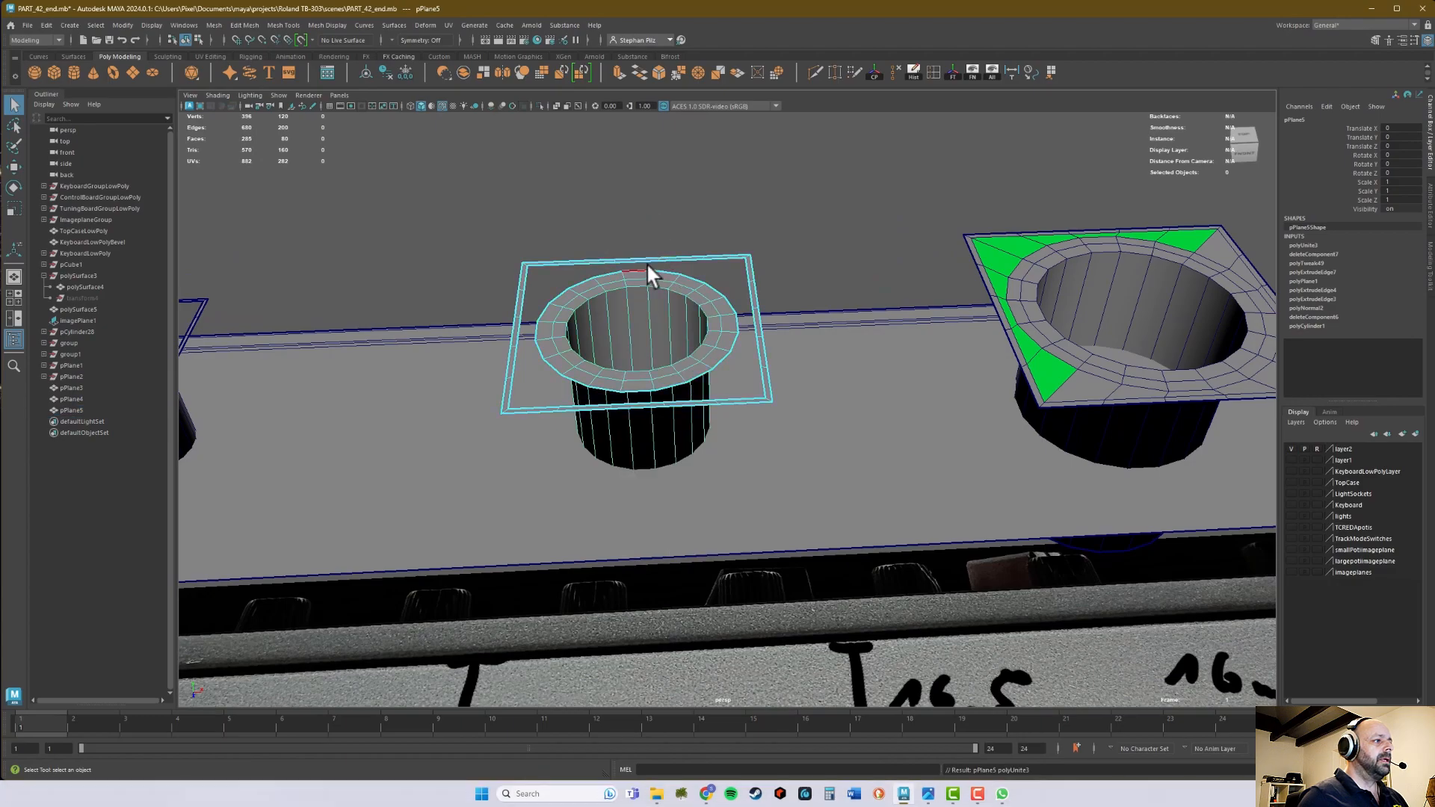
double_click(647, 261)
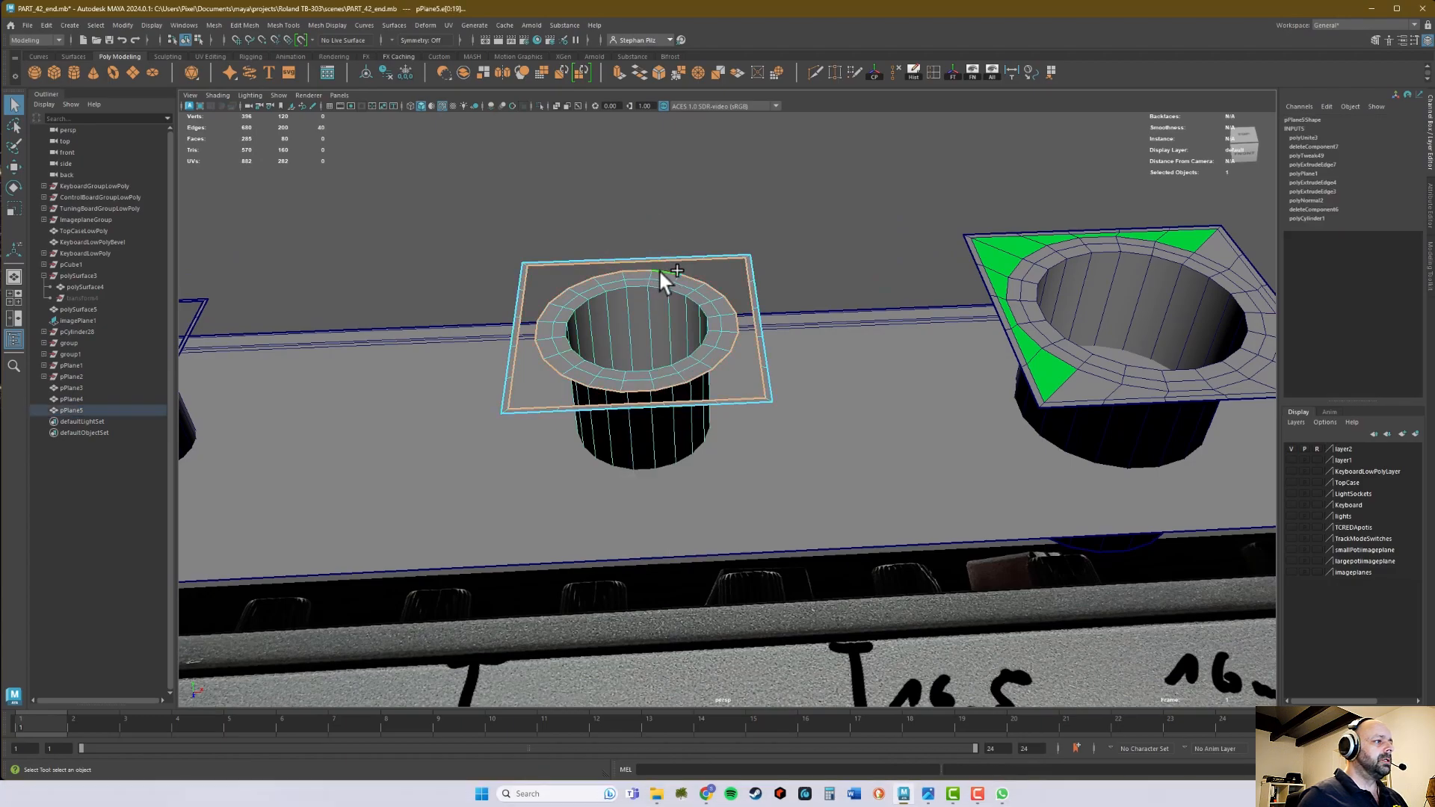
click(621, 72)
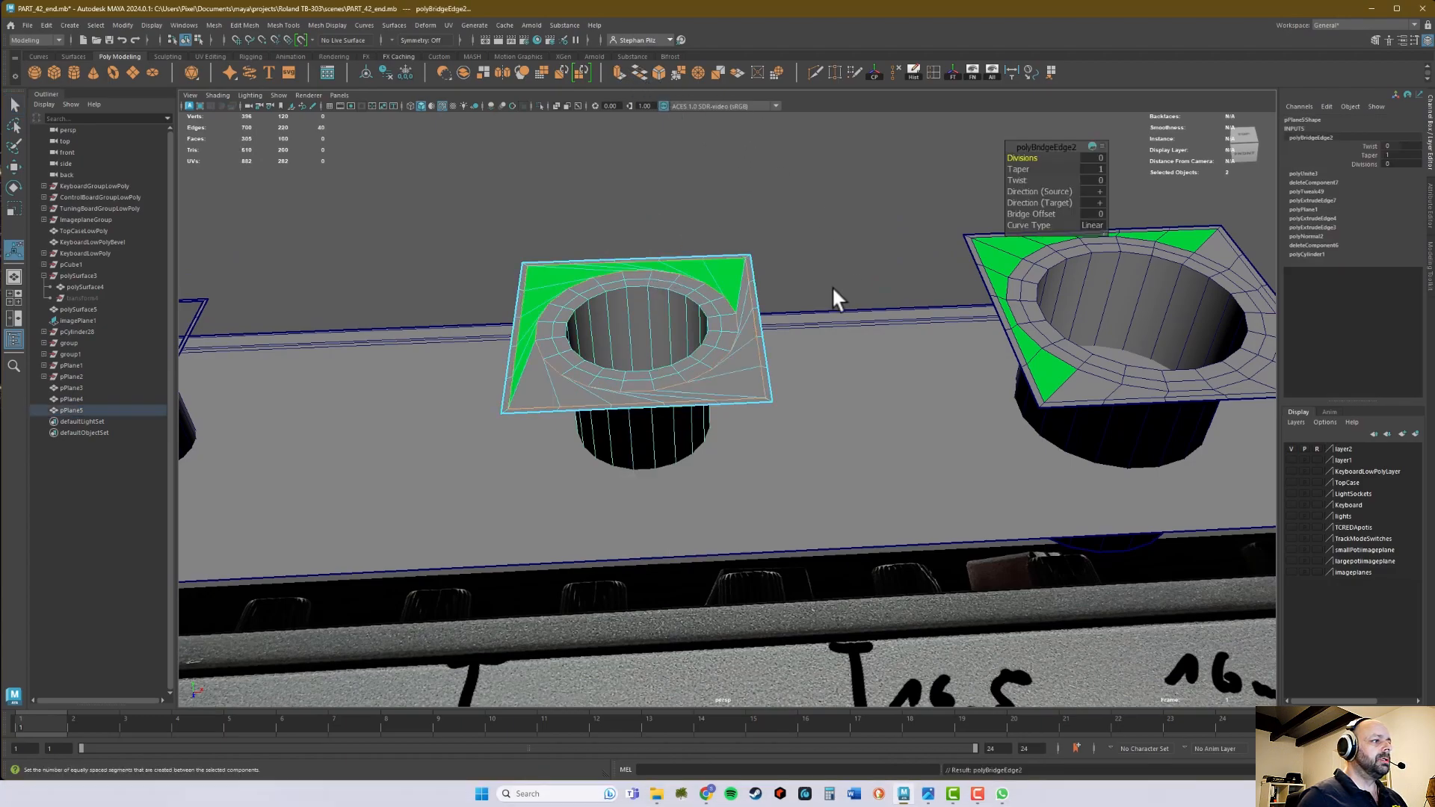
drag(1042, 212, 1149, 208)
alt+middle_drag(607, 257, 1115, 215)
alt+middle_drag(806, 216, 754, 235)
key(q)
- Combine the smallest cylinder with its square frame into one mesh
right_drag(735, 268, 770, 249)
alt+drag(725, 250, 647, 142)
click(710, 228)
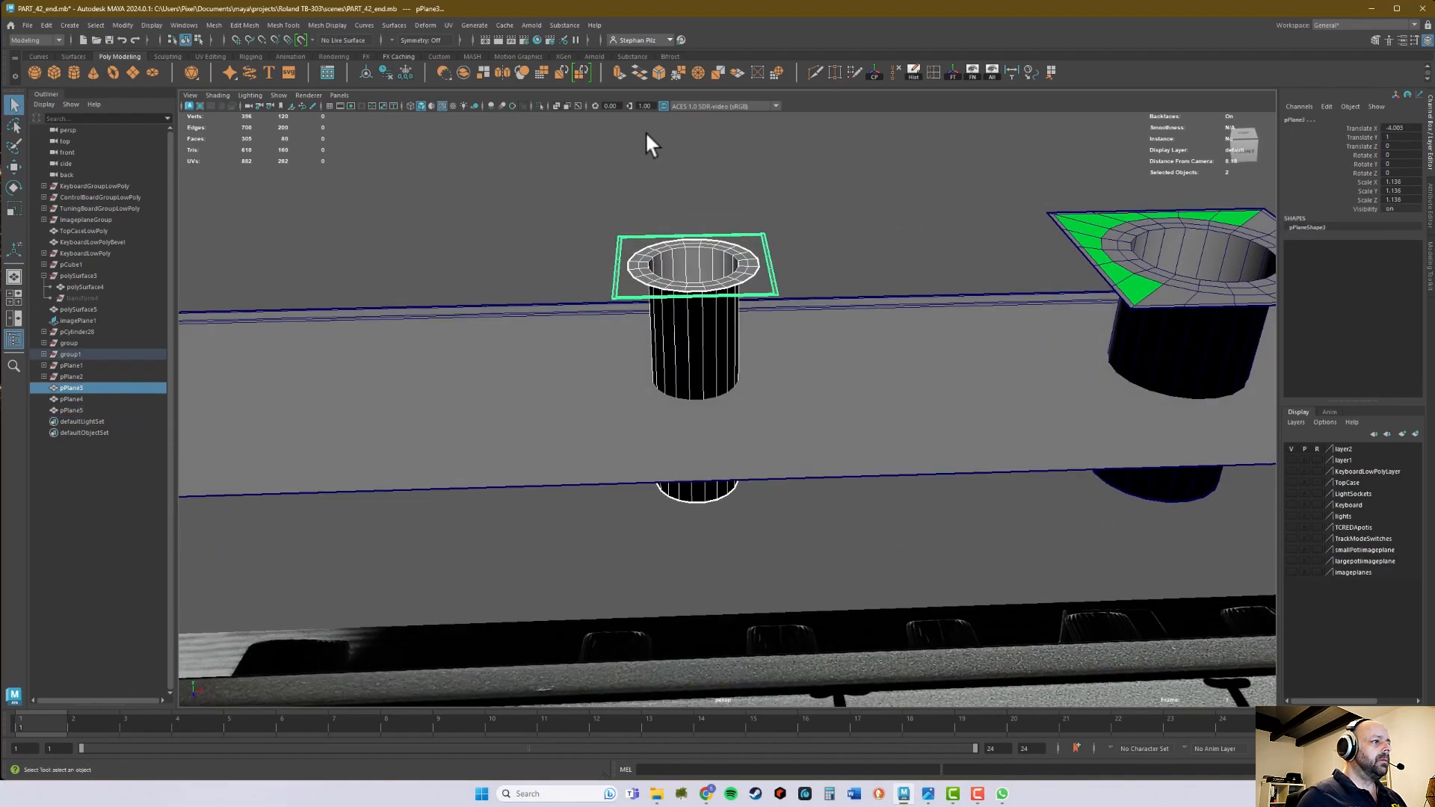
click(465, 66)
- Bridge the smallest piece's flange edge loop to its frame's inner border and adjust the bridge offset until the faces run straight
alt+drag(676, 240, 676, 276)
mouse_move(675, 276)
alt+right_down()
mouse_move(716, 305)
mouse_move(718, 289)
mouse_move(693, 295)
alt+right_up()
double_click(692, 298)
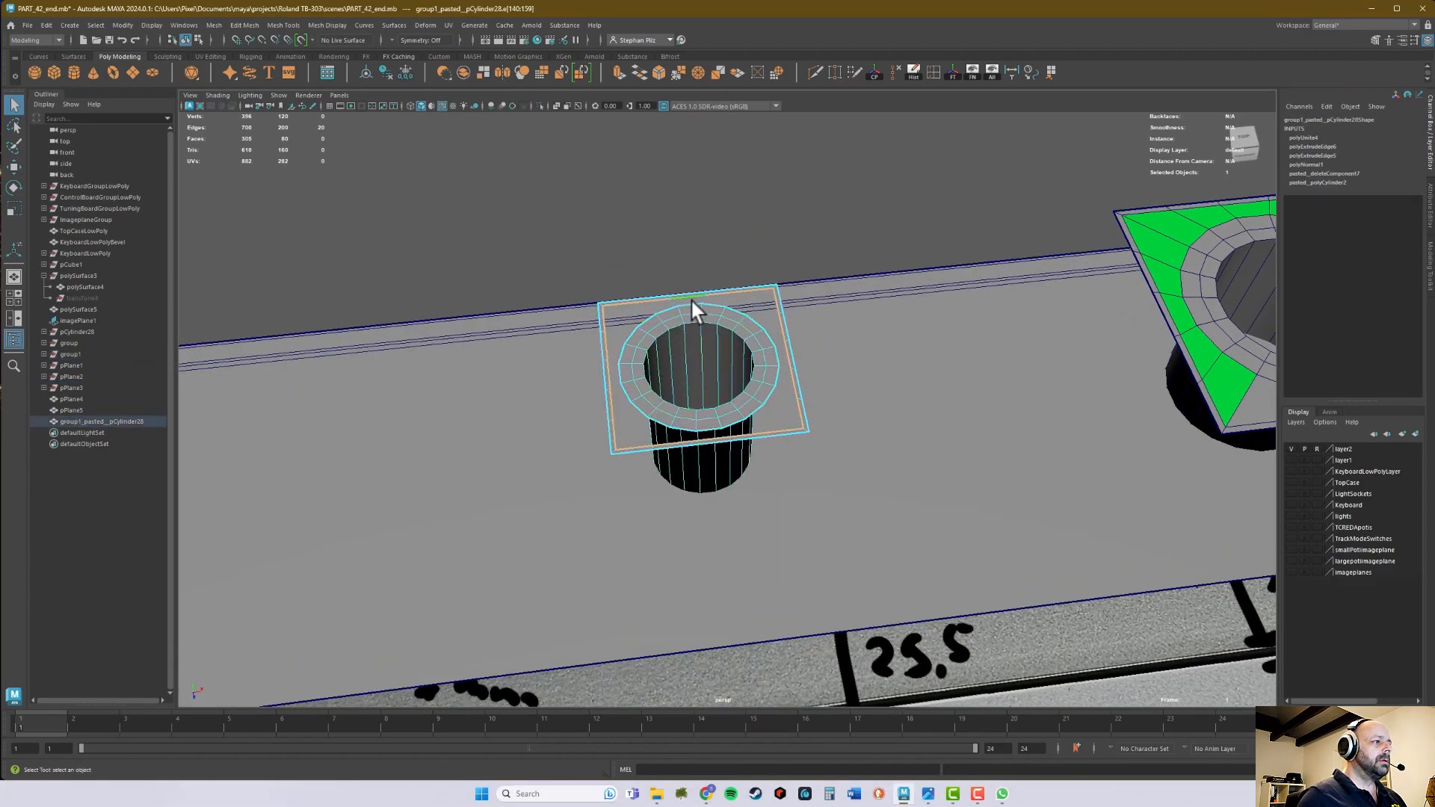
shift+double_click(688, 305)
click(659, 72)
click(1042, 213)
middle_drag(1042, 213, 1144, 232)
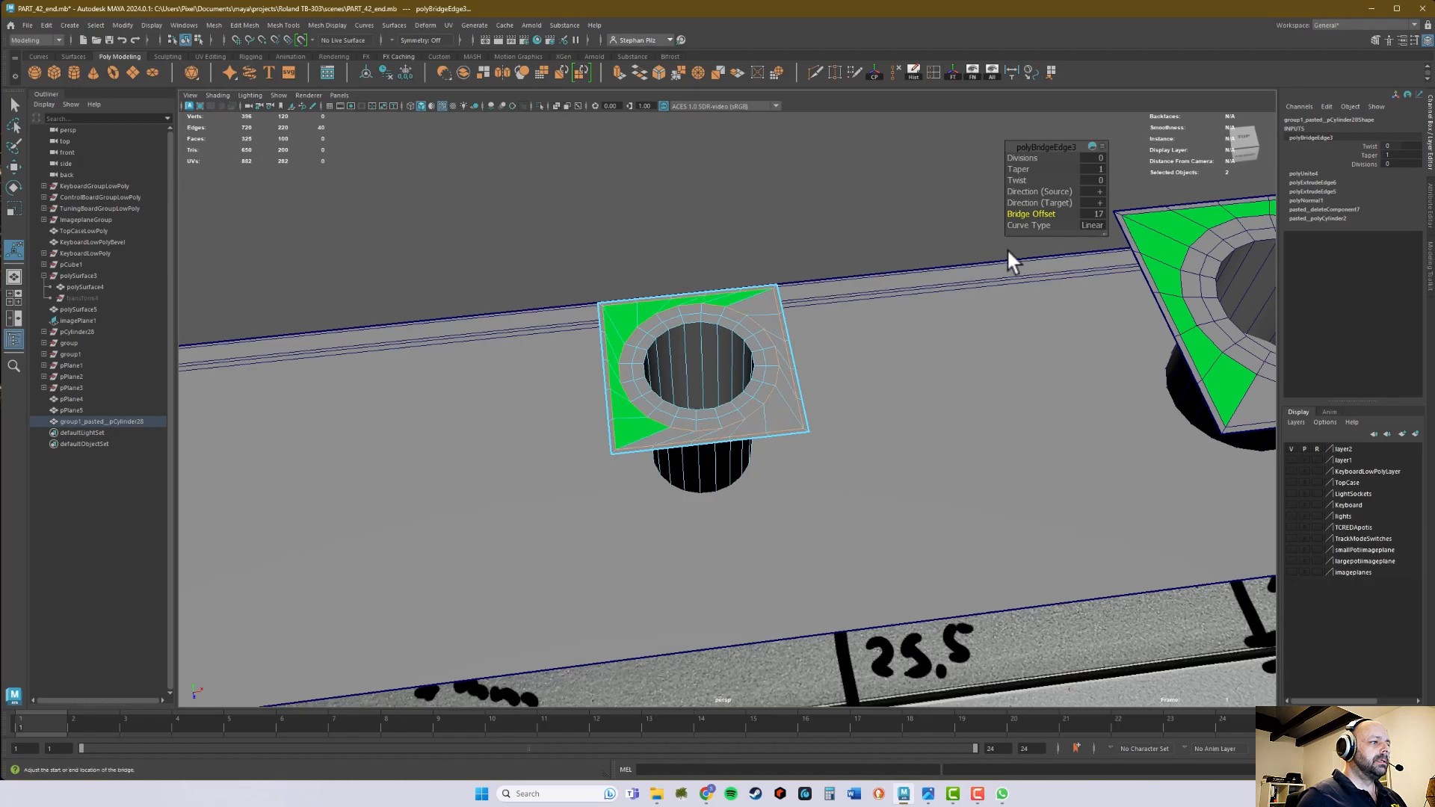
middle_drag(1052, 209, 1046, 215)
alt+drag(897, 246, 841, 230)
right_drag(711, 192, 758, 186)
key(q)
- Select the largest and middle socket-hole pieces and examine all three pieces above the measured reference photo
alt+middle_drag(748, 187, 730, 240)
right_drag(725, 234, 795, 554)
alt+drag(875, 417, 662, 293)
drag(864, 202, 850, 331)
right_drag(783, 375, 881, 695)
alt+drag(999, 314, 604, 318)
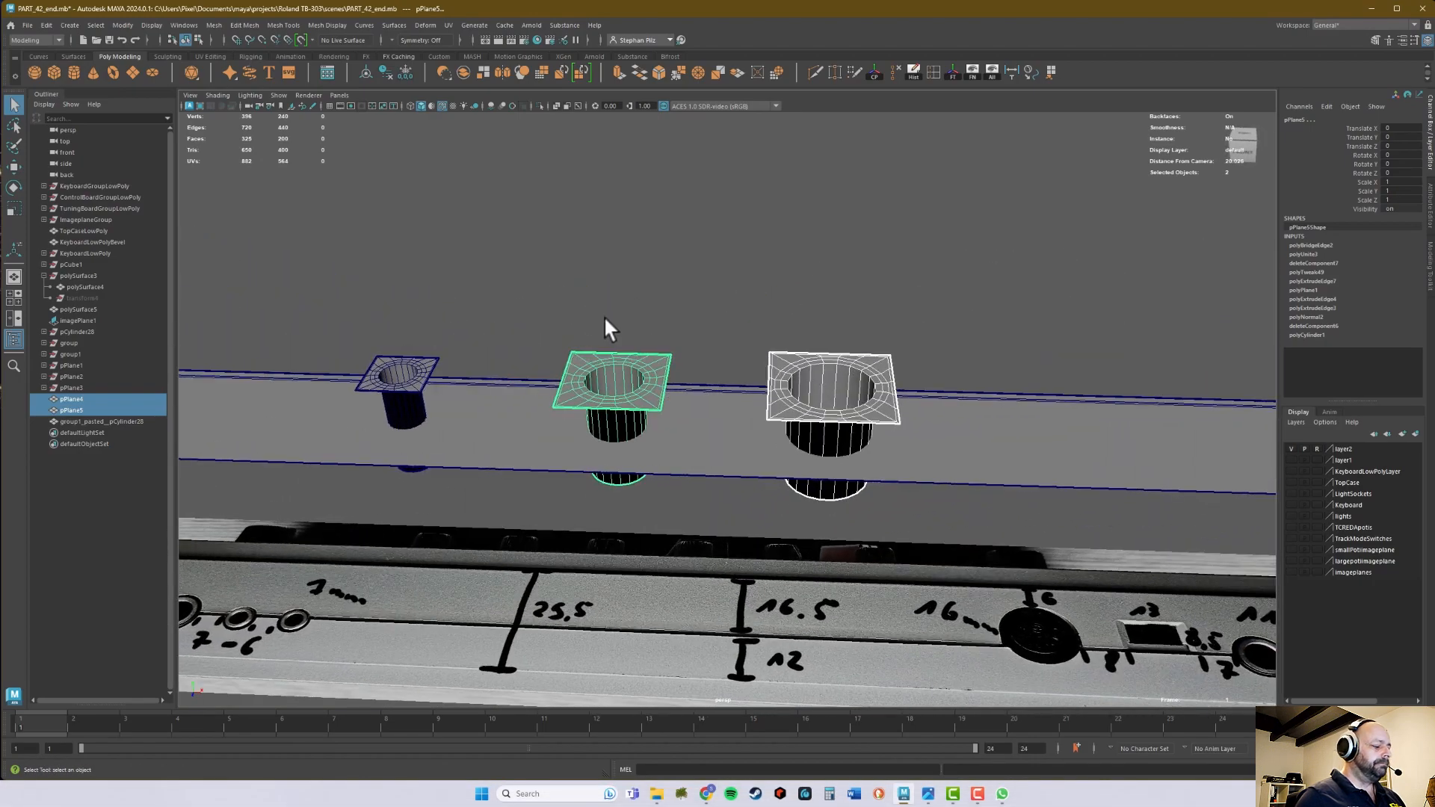
right_drag(803, 359, 845, 321)
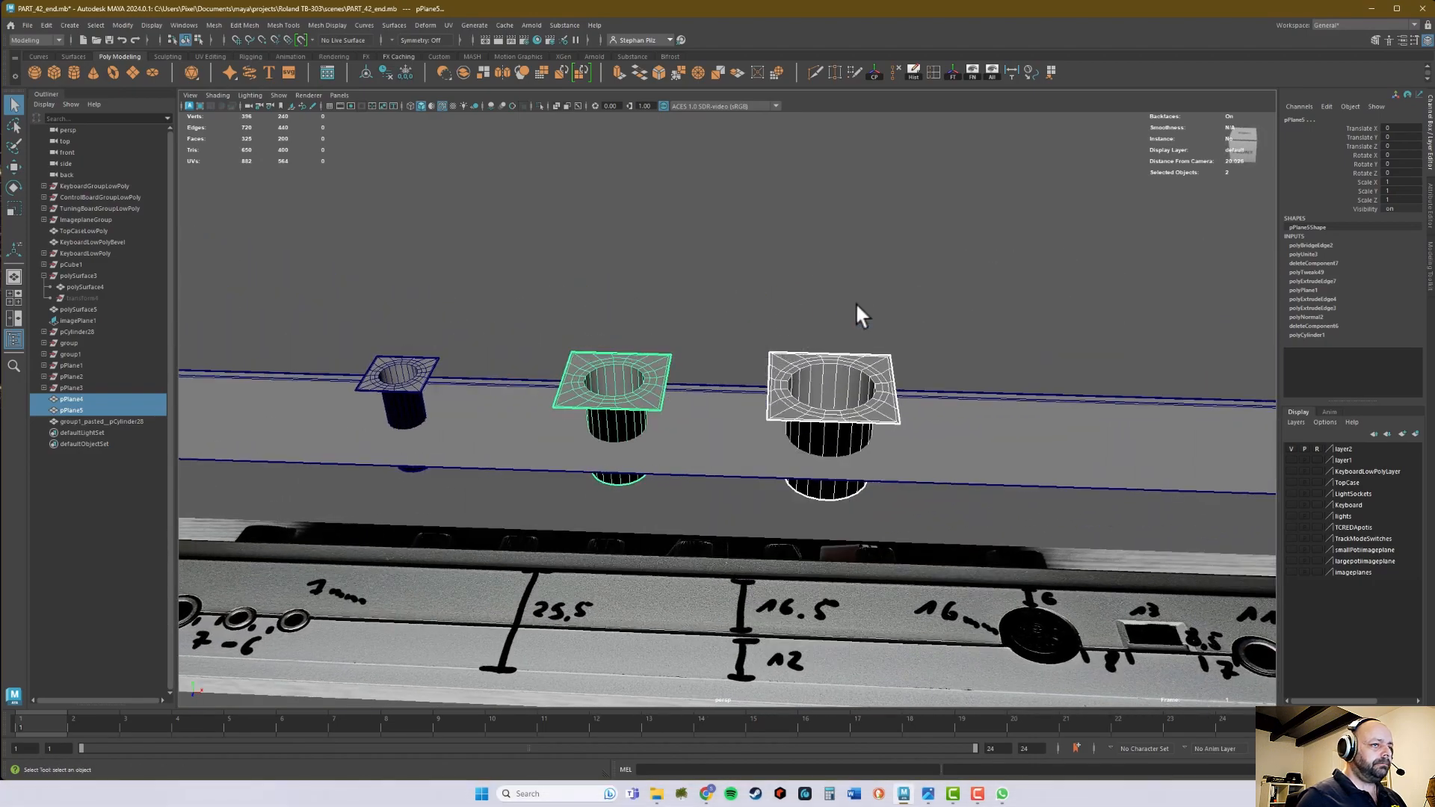
alt+middle_drag(855, 302, 895, 285)
alt+drag(895, 298, 714, 271)
alt+right_drag(710, 271, 913, 257)
alt+drag(913, 257, 928, 256)
alt+middle_drag(930, 256, 903, 259)
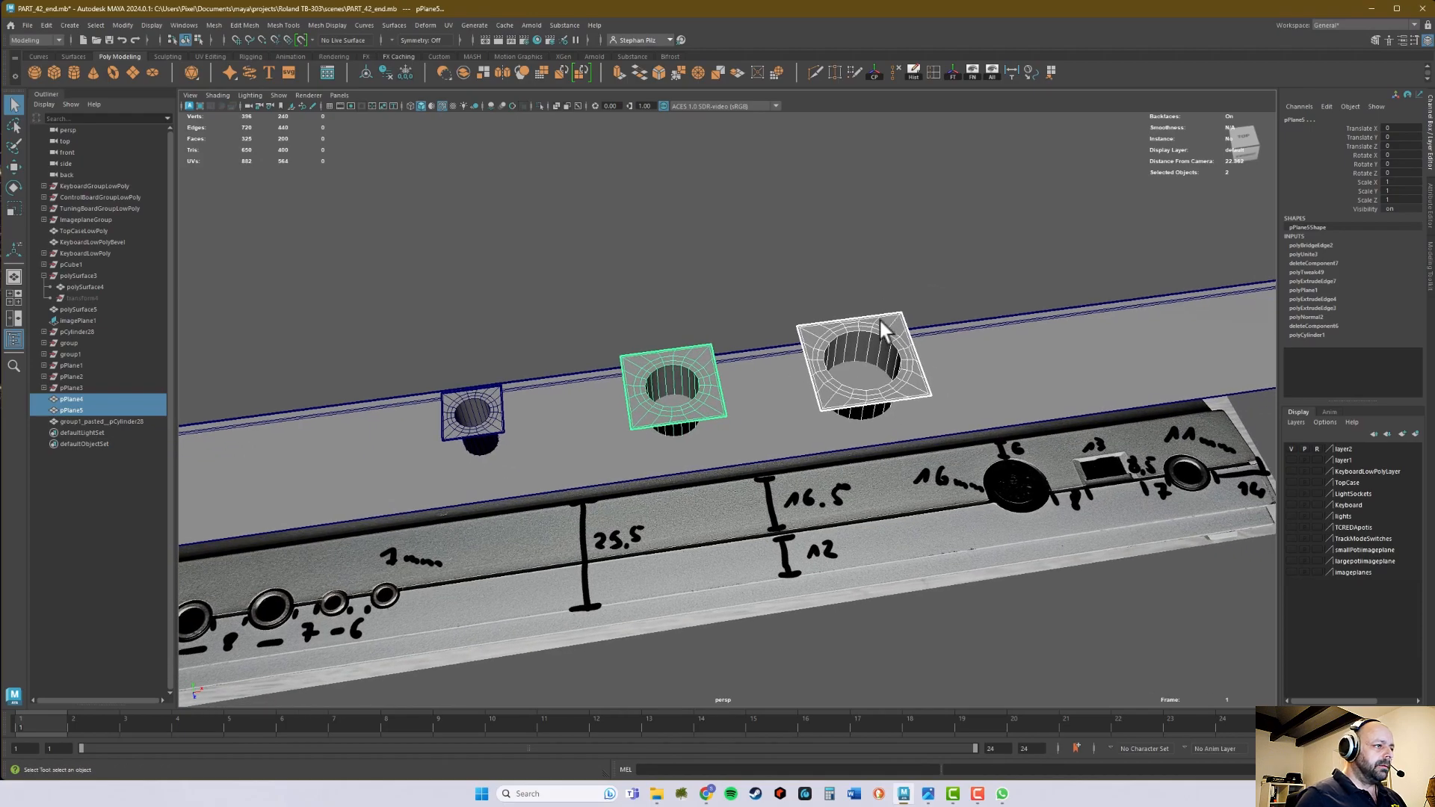